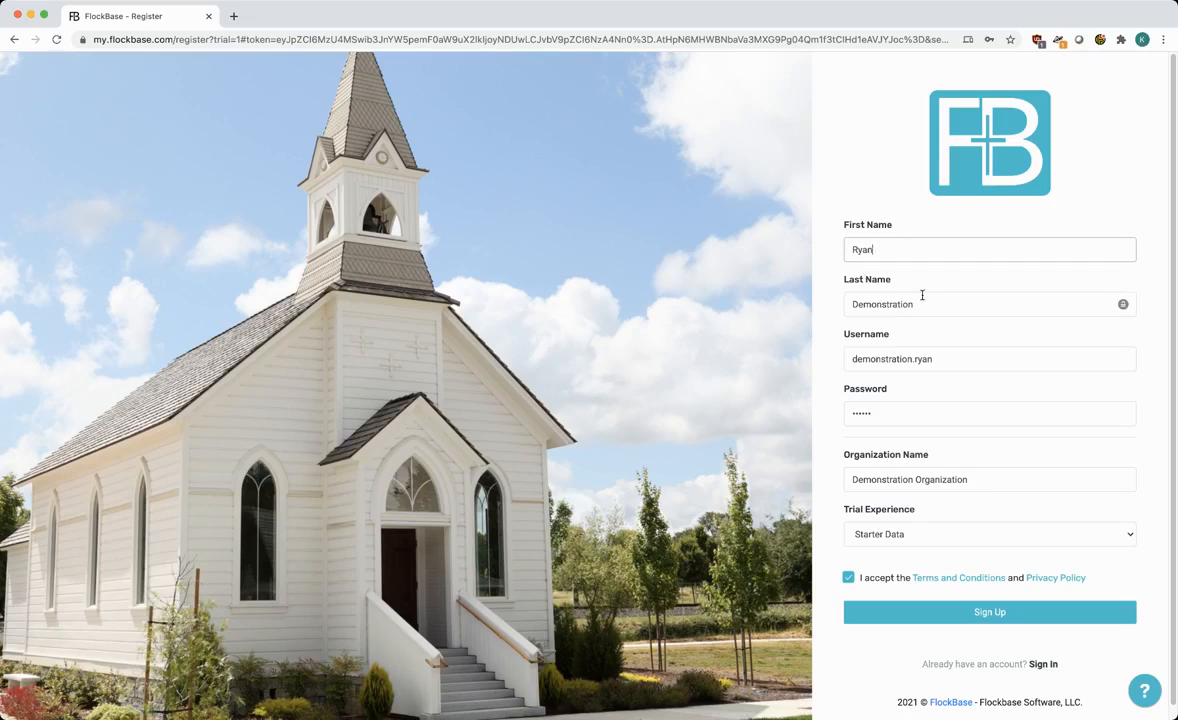
- Check the last name, username and organization name on the registration form, and sign up for the Starter Data trial
{"action": "left_click_drag", "start_coordinate": [920, 298], "coordinate": [785, 308]}
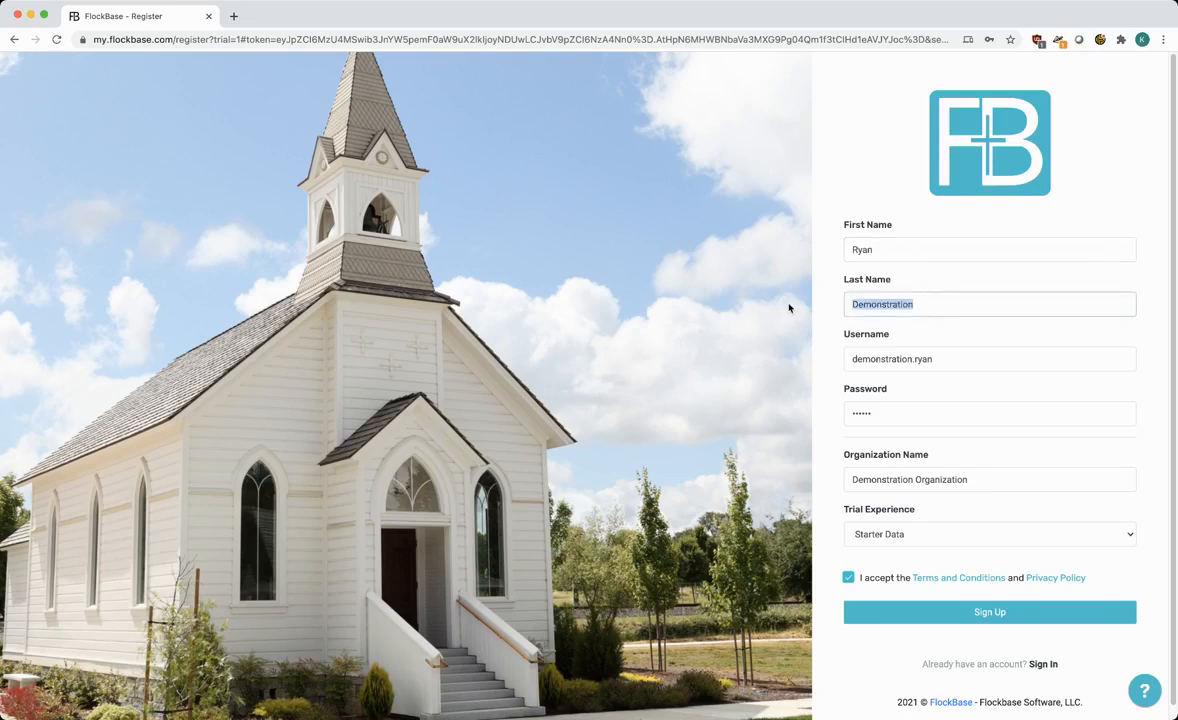
{"action": "left_click", "coordinate": [934, 357]}
{"action": "left_click_drag", "start_coordinate": [931, 357], "coordinate": [792, 362]}
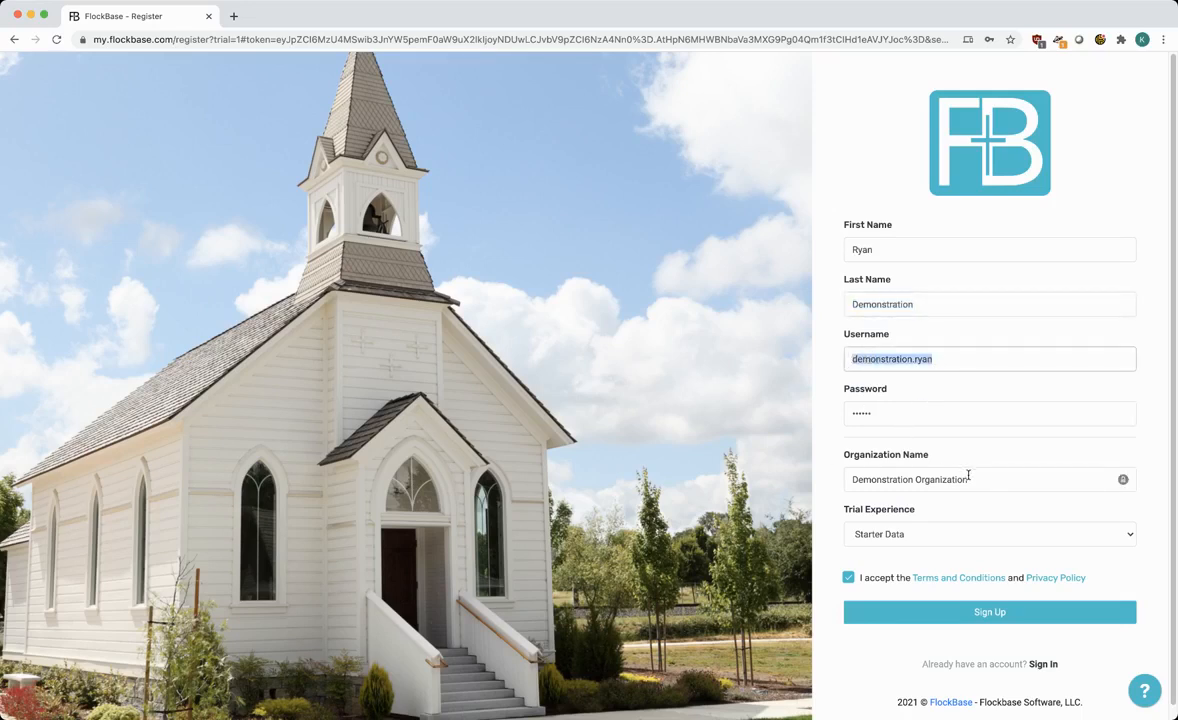
{"action": "left_click_drag", "start_coordinate": [968, 479], "coordinate": [848, 480]}
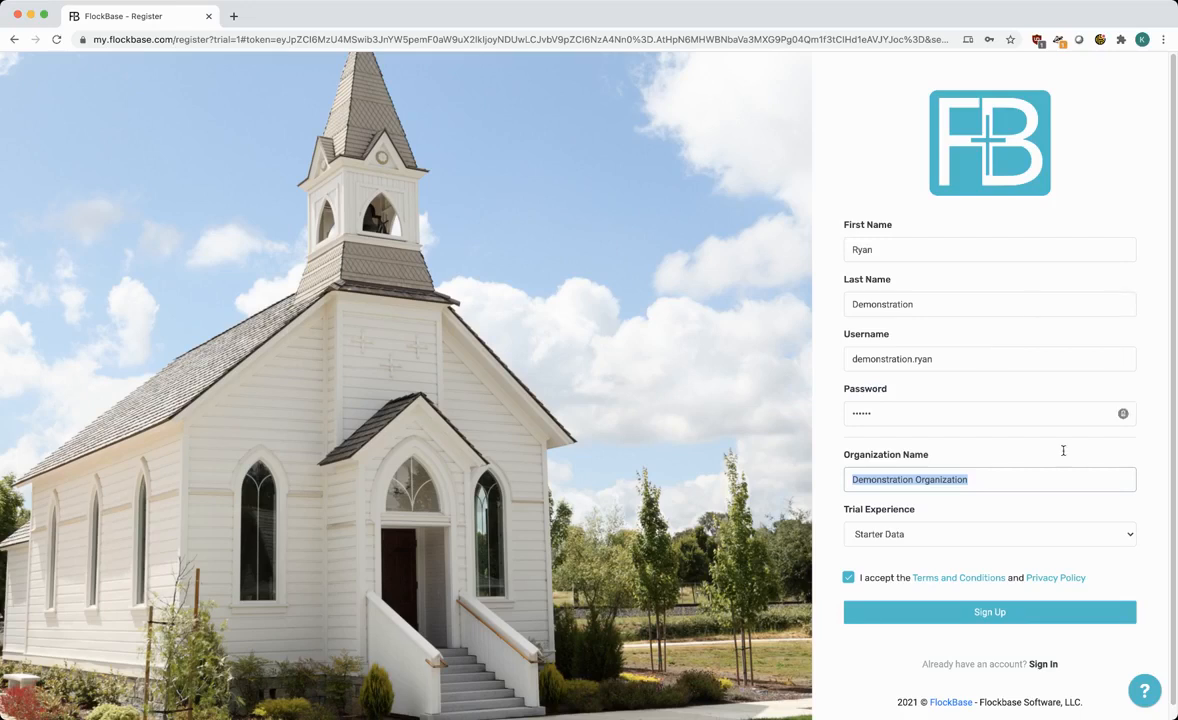
{"action": "key", "text": "Tab"}
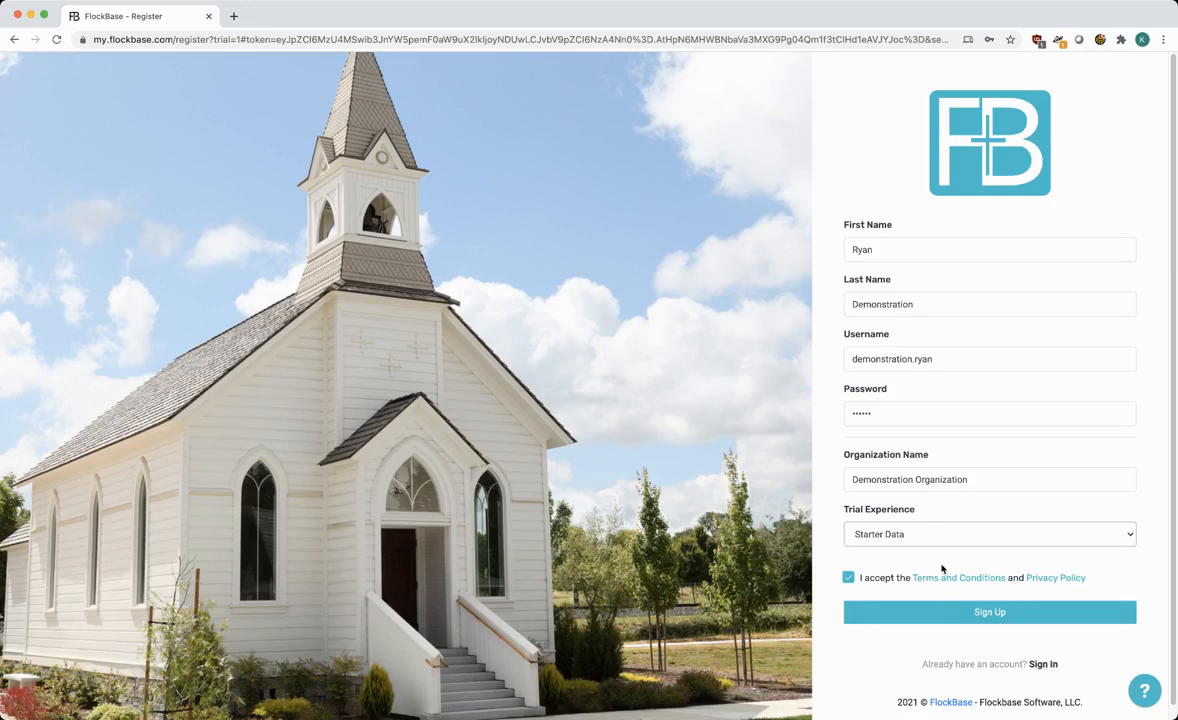
{"action": "left_click", "coordinate": [941, 612]}
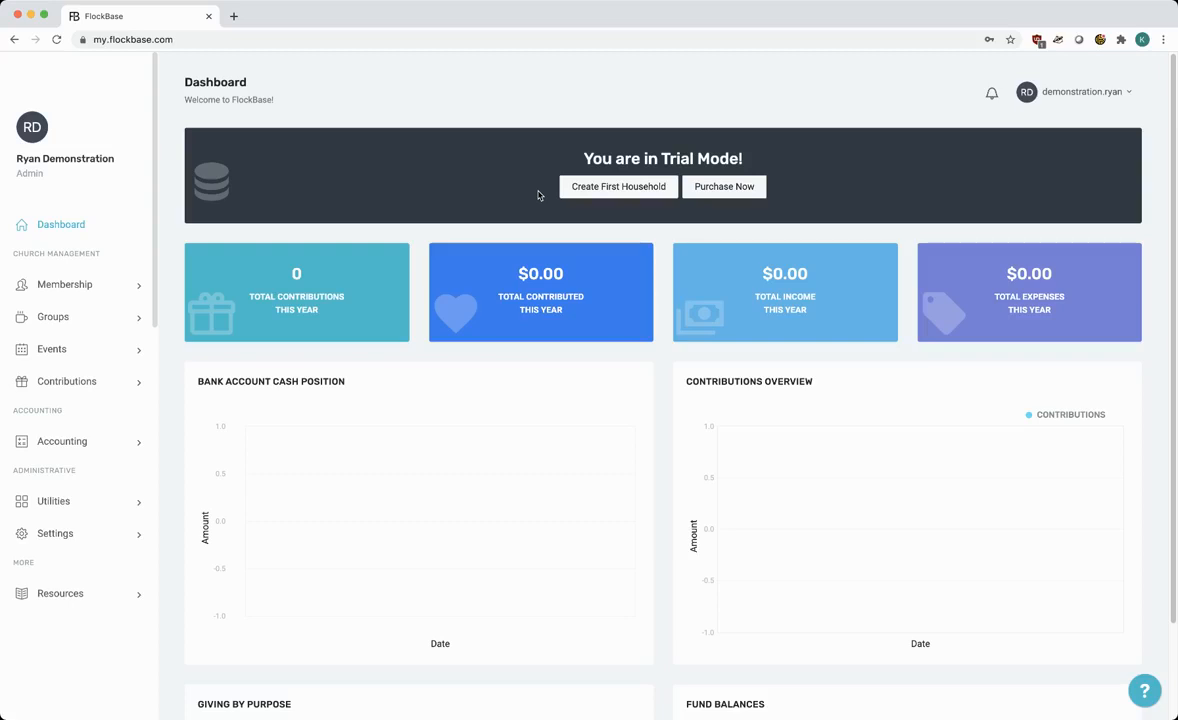
- Open the fund settings within the financial settings
{"action": "left_click", "coordinate": [69, 536]}
{"action": "scroll", "coordinate": [96, 584], "scroll_direction": "down", "scroll_amount": 1}
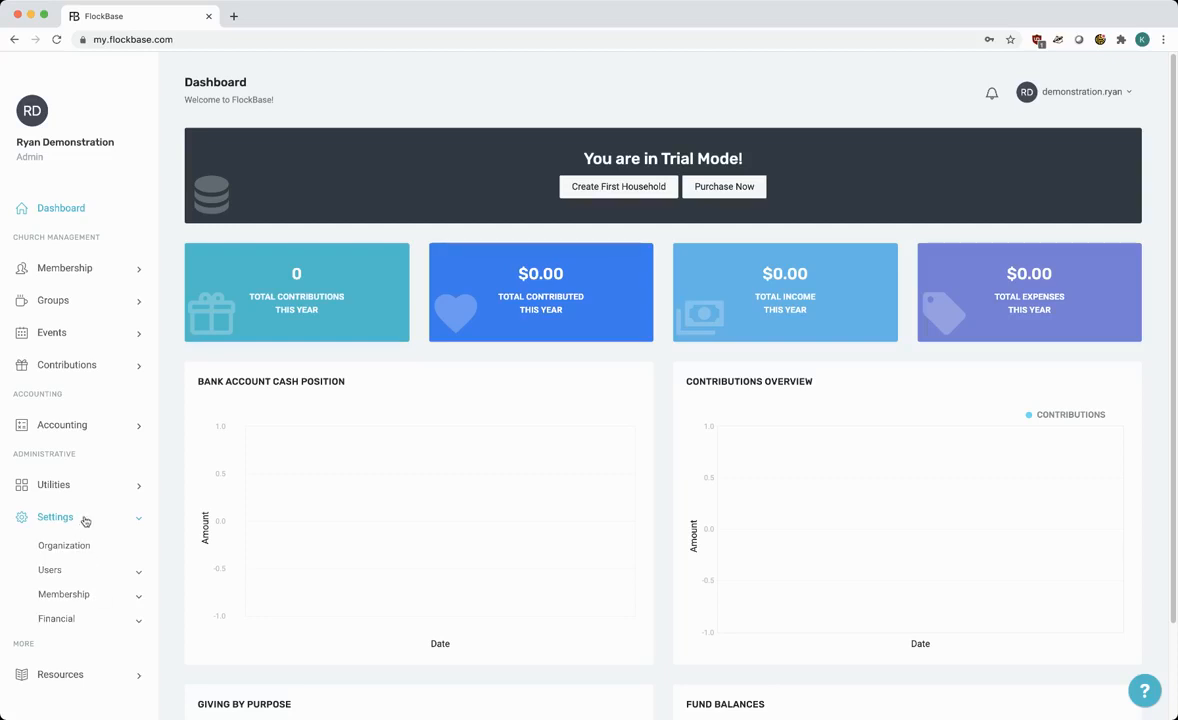
{"action": "left_click", "coordinate": [70, 619]}
{"action": "scroll", "coordinate": [87, 615], "scroll_direction": "down", "scroll_amount": 2}
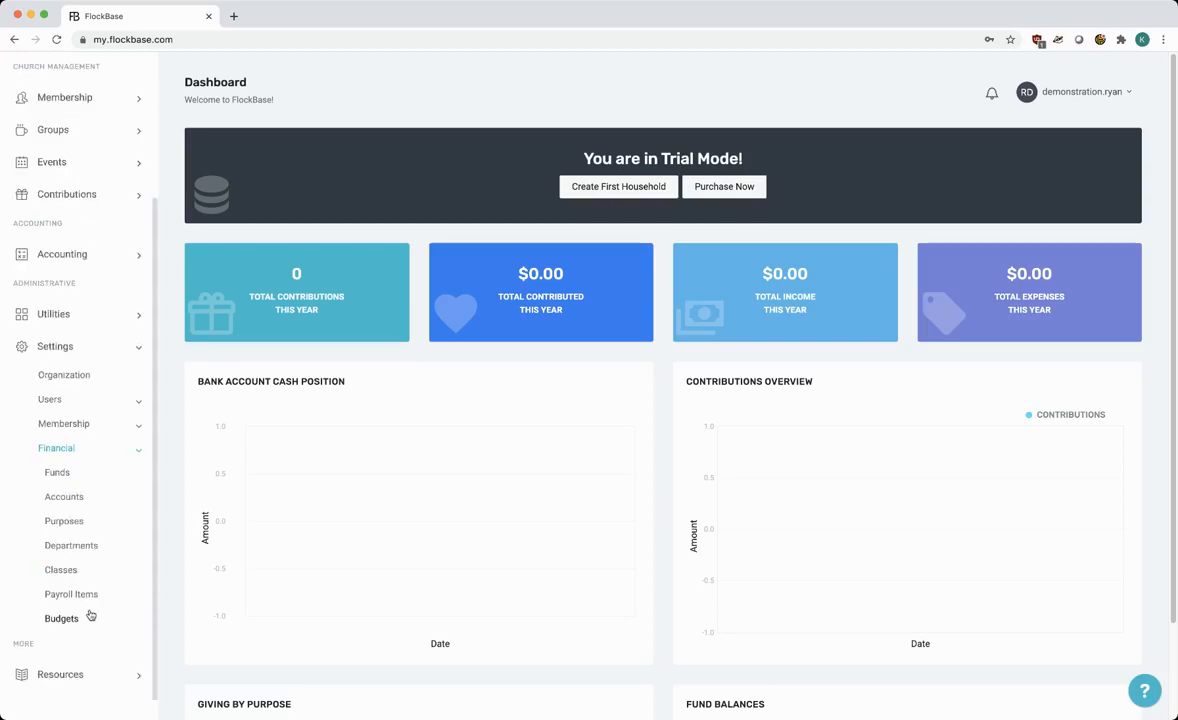
{"action": "left_click", "coordinate": [71, 481]}
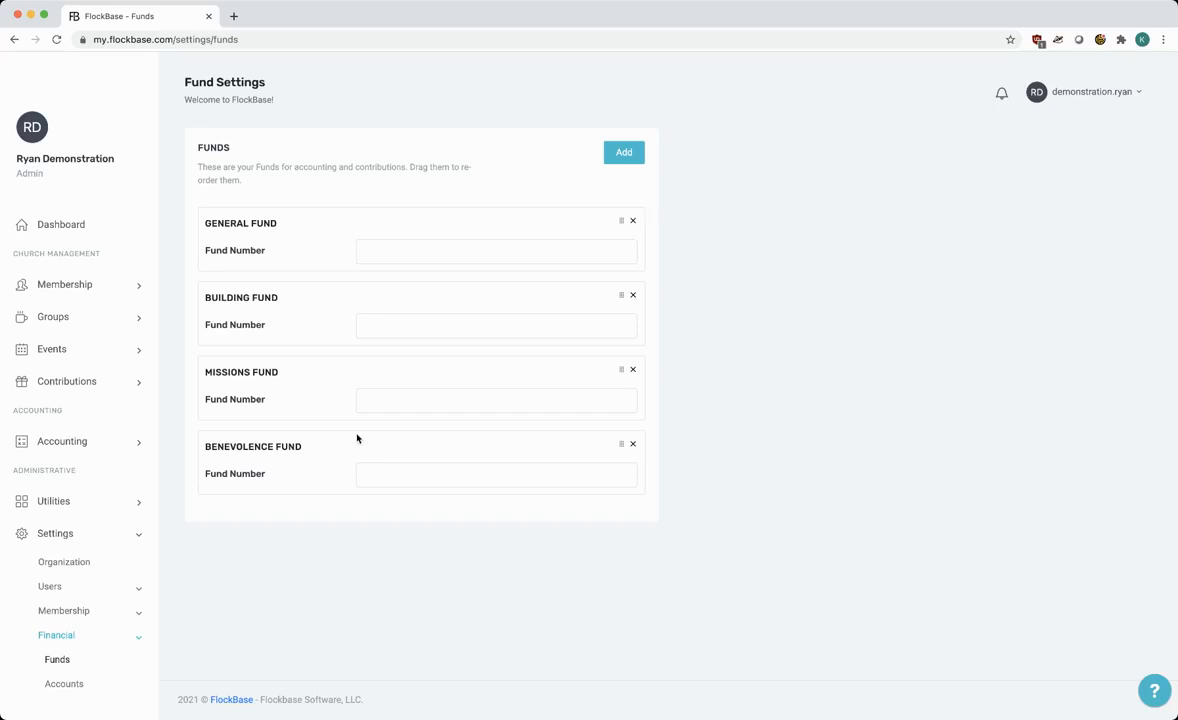
- Rename the Benevolence Fund to GIVING FUND
{"action": "left_click", "coordinate": [272, 447]}
{"action": "key", "text": "BackSpace"}
{"action": "key", "text": "BackSpace"}
{"action": "key", "text": "BackSpace"}
{"action": "key", "text": "BackSpace"}
{"action": "key", "text": "BackSpace"}
{"action": "key", "text": "BackSpace"}
{"action": "key", "text": "BackSpace"}
{"action": "key", "text": "BackSpace"}
{"action": "key", "text": "BackSpace"}
{"action": "key", "text": "BackSpace"}
{"action": "key", "text": "BackSpace"}
{"action": "type", "text": "GIVING"}
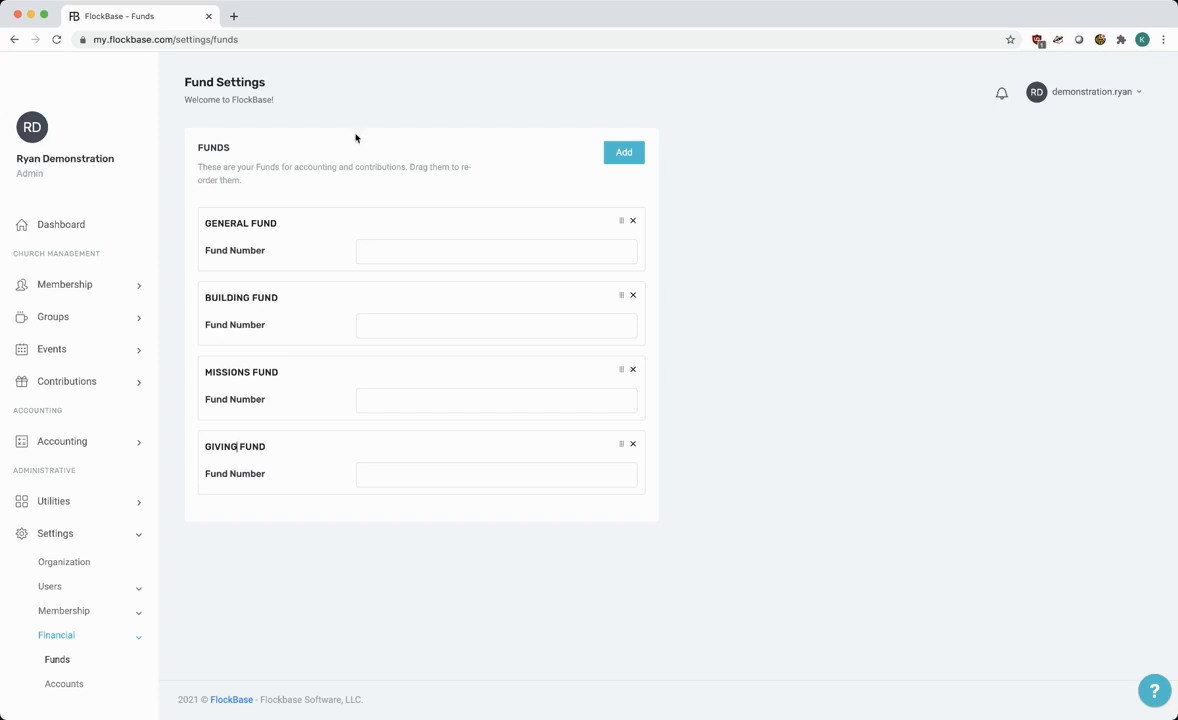
- Assign fund numbers 1-300 to General, 2-300 to Building, 3-300 to Missions and 4-300 to Giving
{"action": "left_click", "coordinate": [444, 255]}
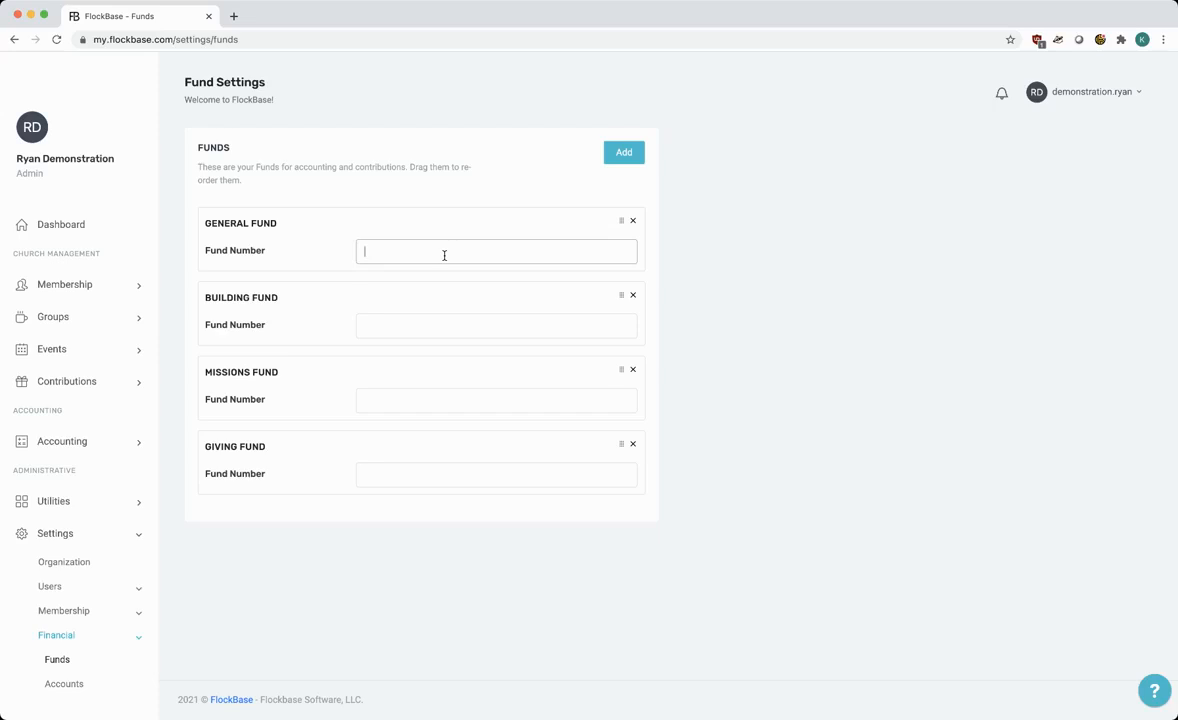
{"action": "type", "text": "1-300"}
{"action": "double_click", "coordinate": [376, 251]}
{"action": "left_click", "coordinate": [410, 320]}
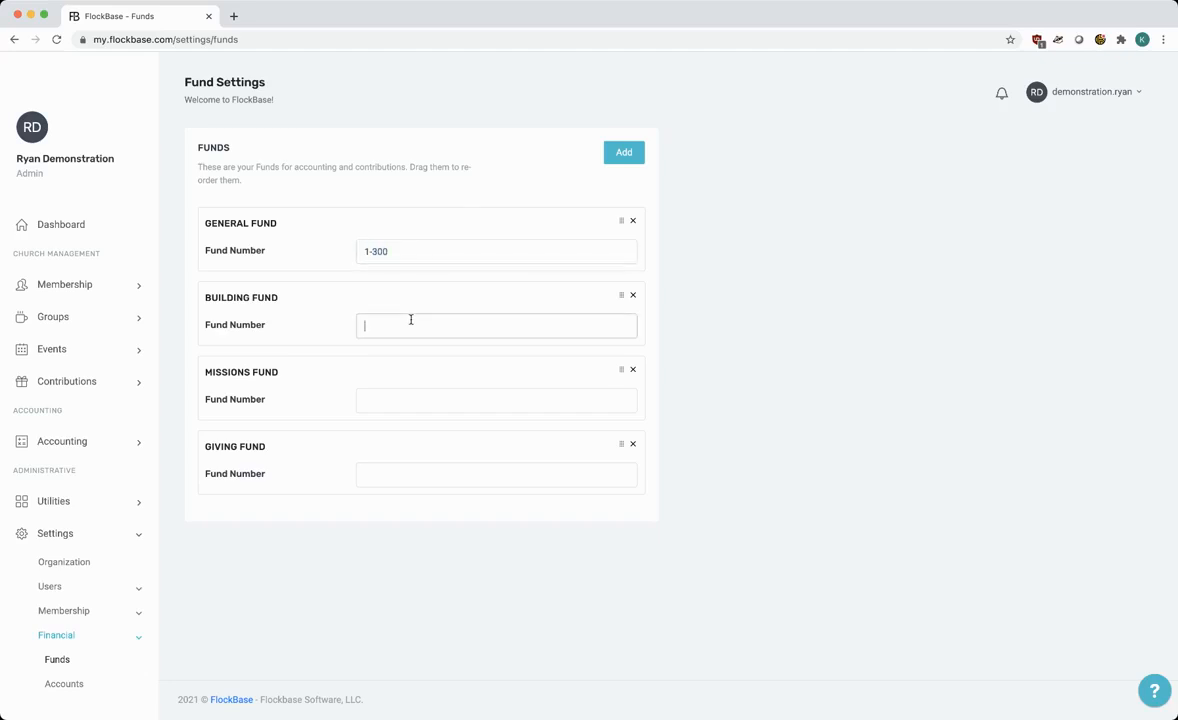
{"action": "type", "text": "2-300"}
{"action": "left_click", "coordinate": [417, 387]}
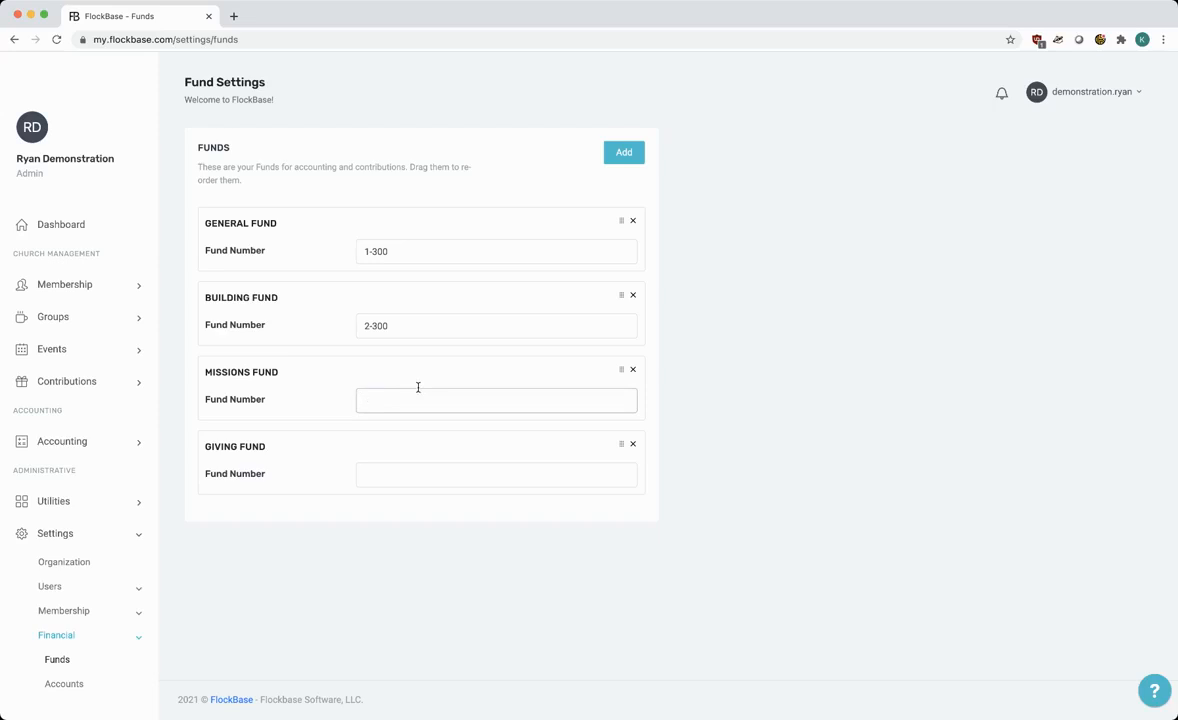
{"action": "type", "text": "3-300"}
{"action": "left_click", "coordinate": [399, 474]}
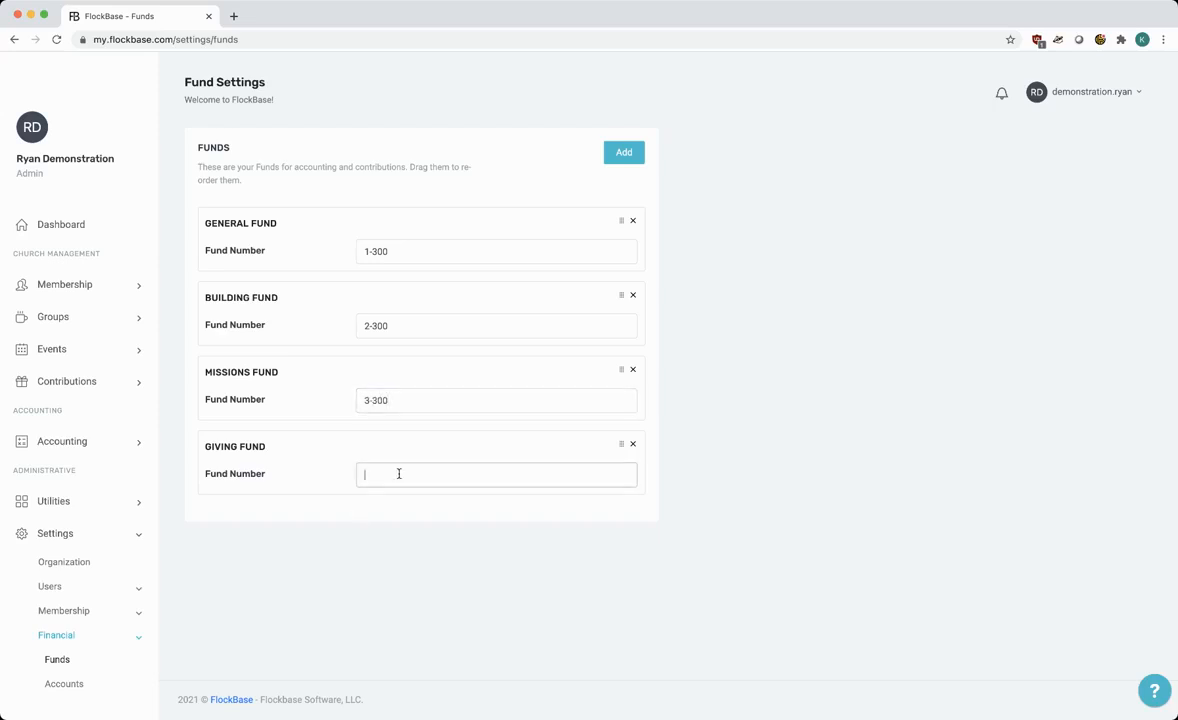
{"action": "type", "text": "4-300"}
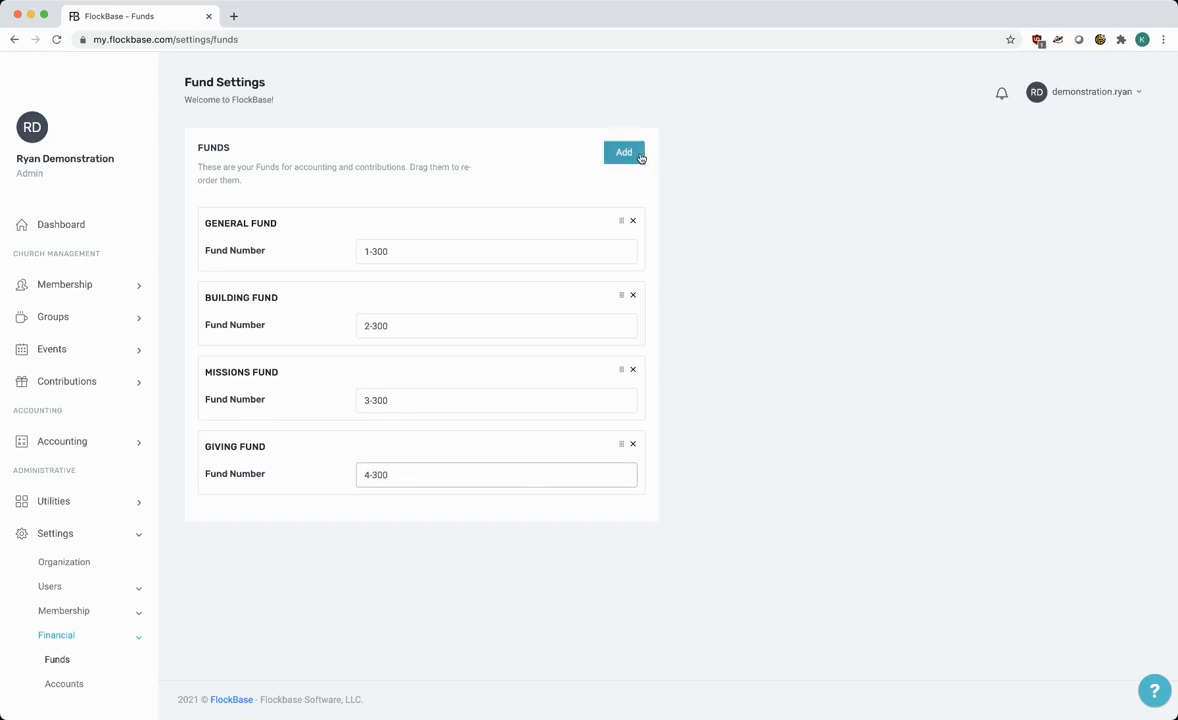
- Add a Mission Trip fund with income and expense accounts and a contribution purpose, and give it fund number 5-300
{"action": "left_click", "coordinate": [641, 158]}
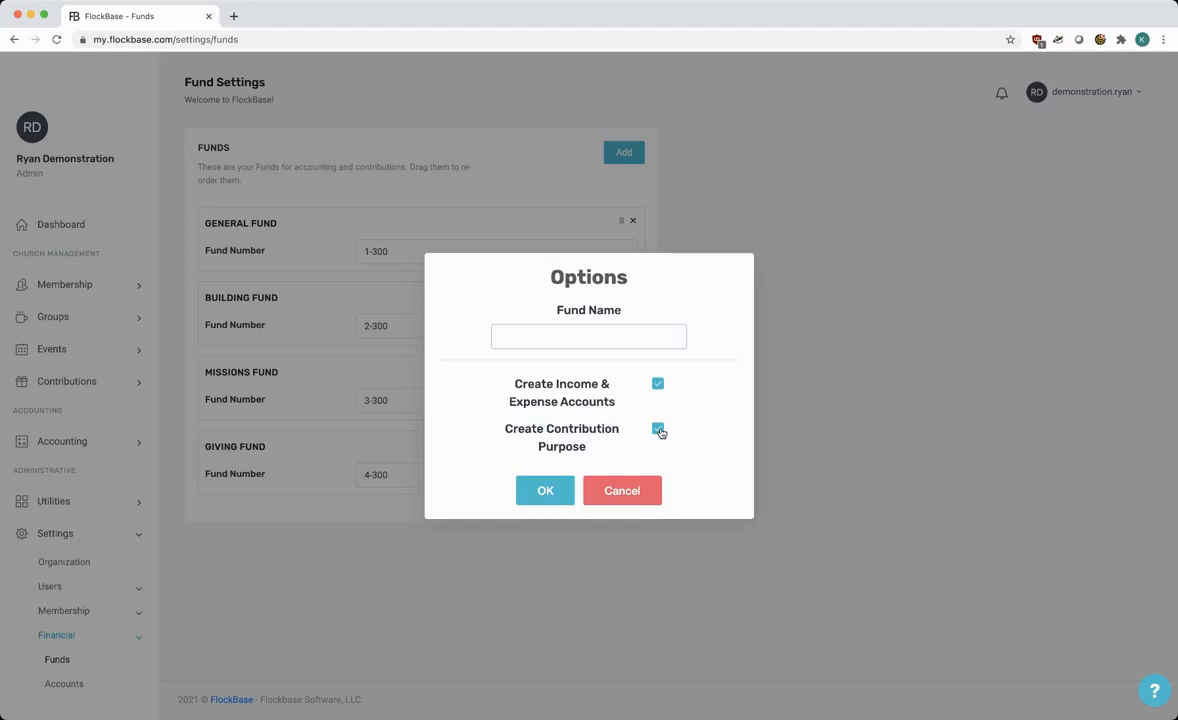
{"action": "type", "text": "Mission Trip"}
{"action": "left_click", "coordinate": [561, 494]}
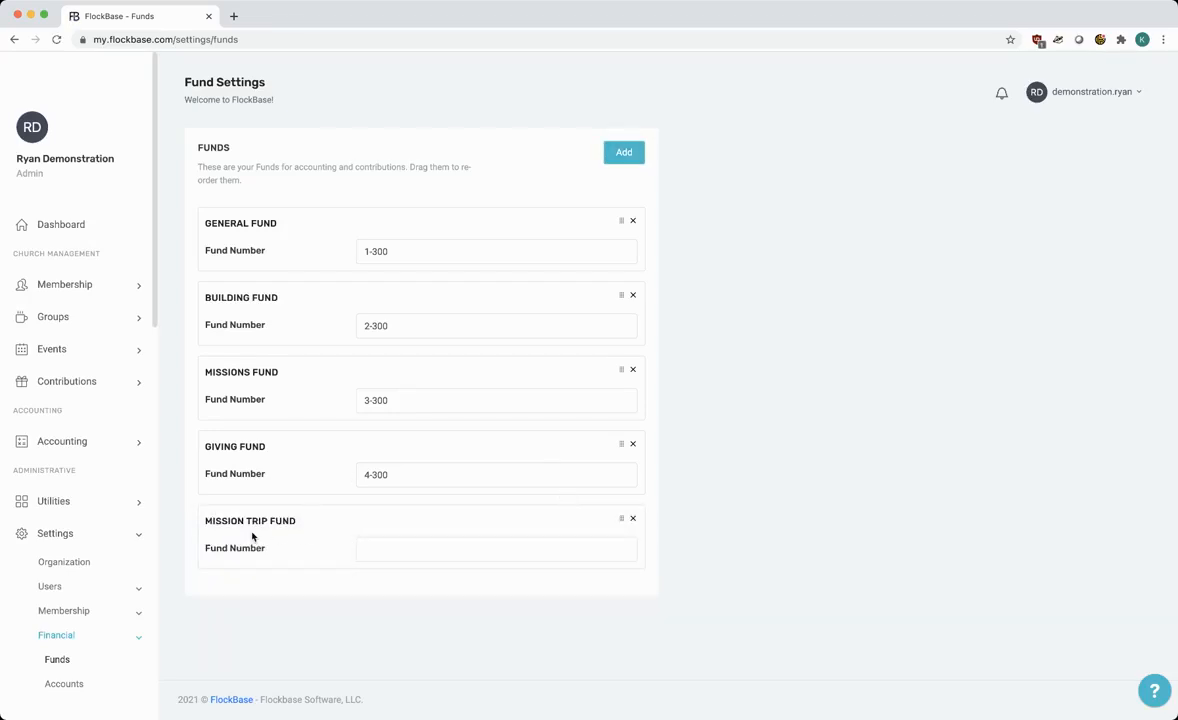
{"action": "left_click", "coordinate": [366, 547]}
{"action": "type", "text": "5"}
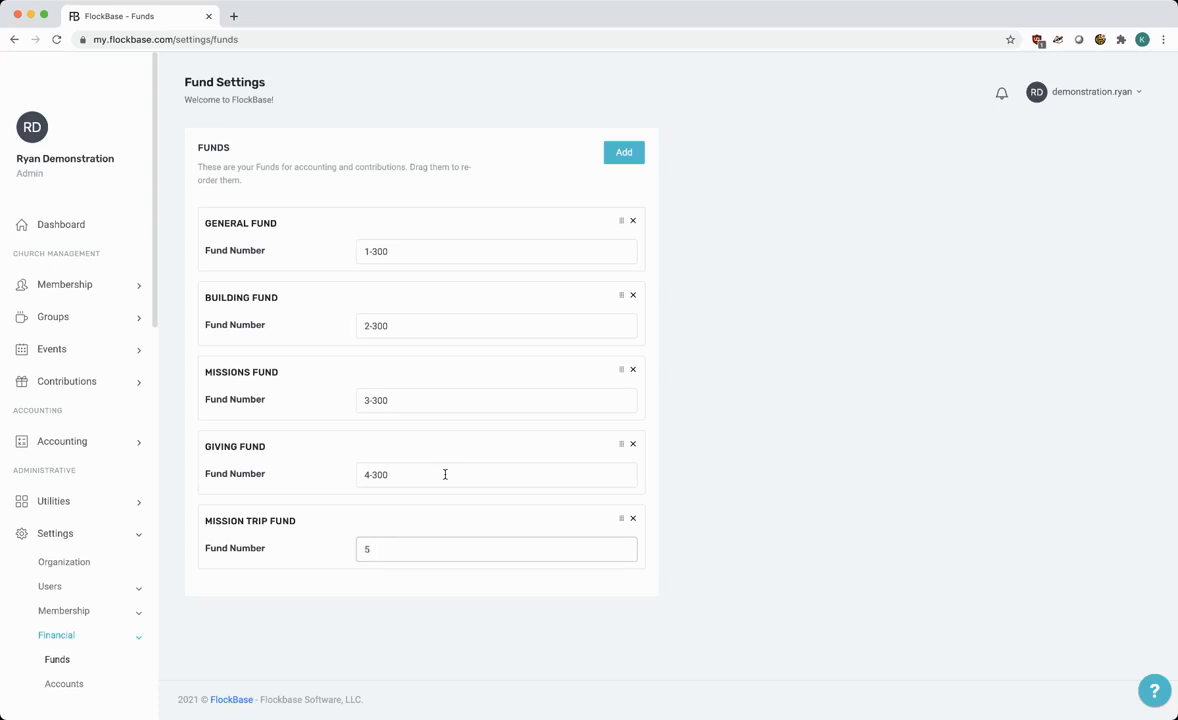
{"action": "type", "text": "-300"}
- Open the chart of accounts in the financial settings
{"action": "scroll", "coordinate": [105, 447], "scroll_direction": "down", "scroll_amount": 4}
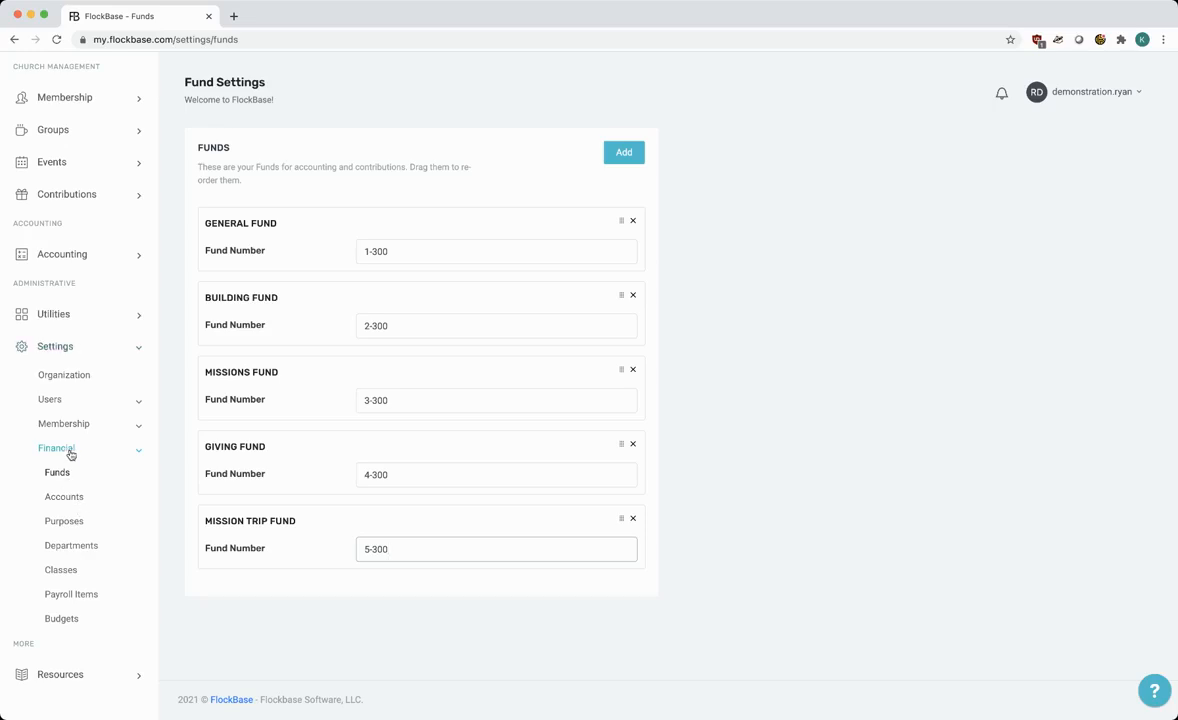
{"action": "scroll", "coordinate": [71, 452], "scroll_direction": "up", "scroll_amount": 1}
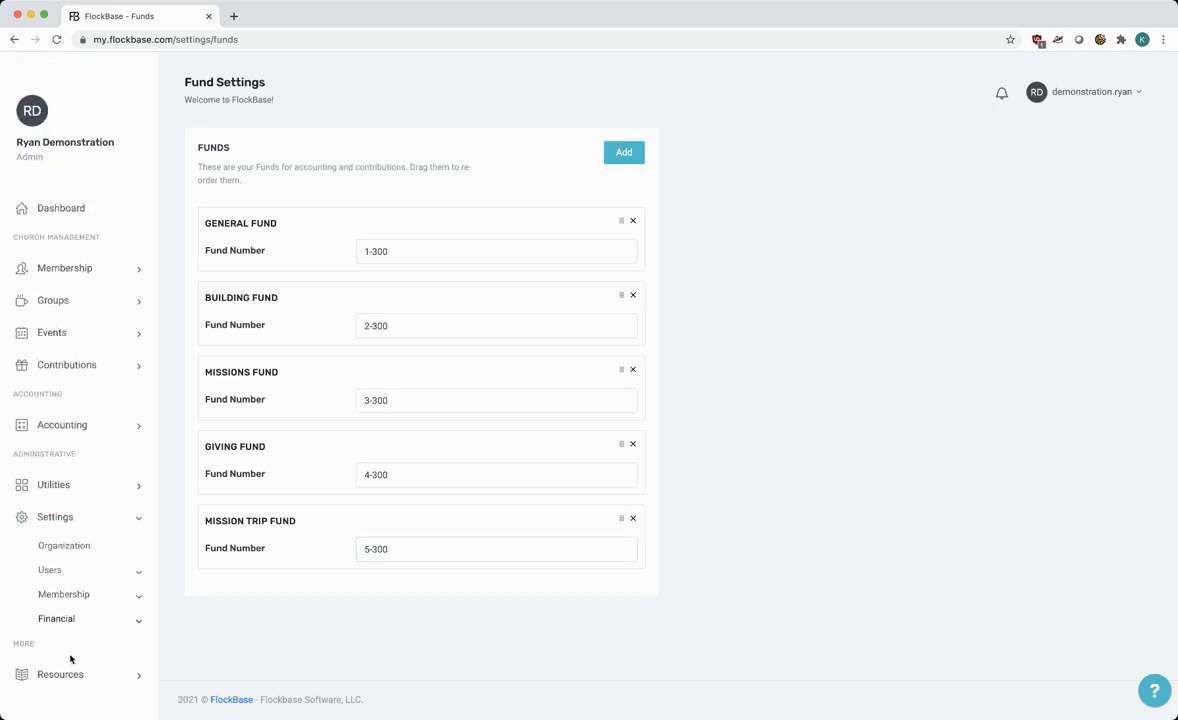
{"action": "left_click", "coordinate": [77, 620]}
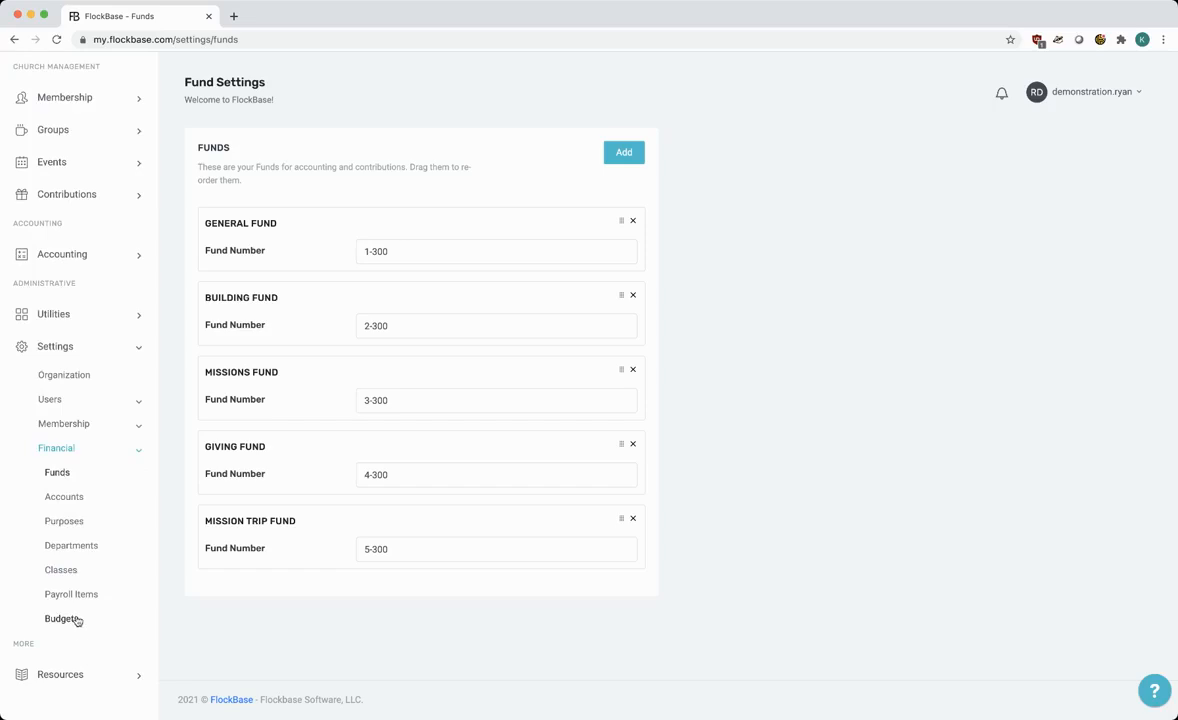
{"action": "left_click", "coordinate": [66, 497]}
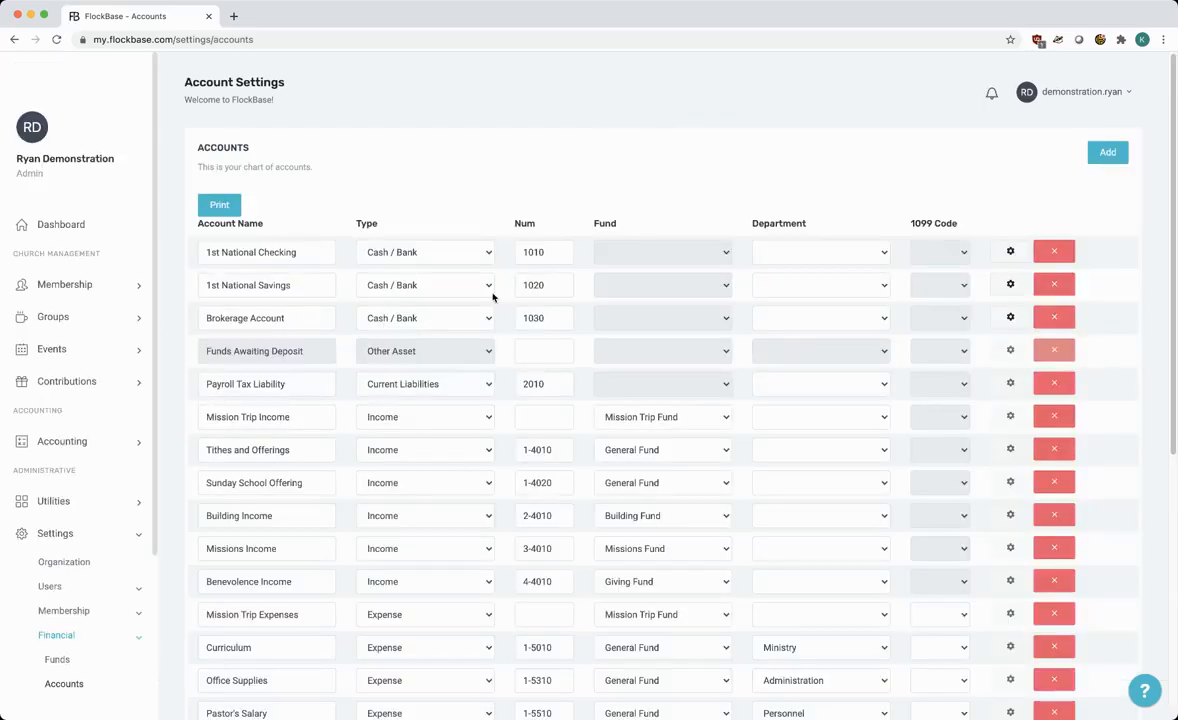
- Rename the 1st National Checking account to Checking and the 1st National Savings account to Savings
{"action": "left_click", "coordinate": [258, 250]}
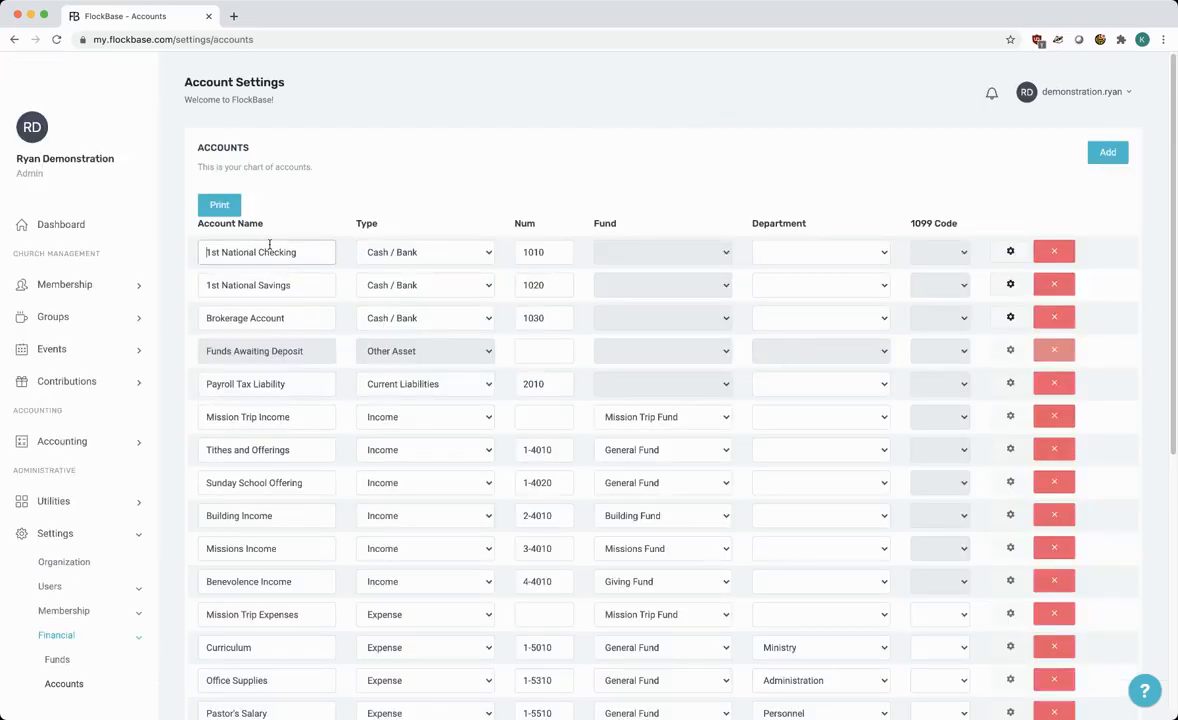
{"action": "left_click", "coordinate": [277, 278]}
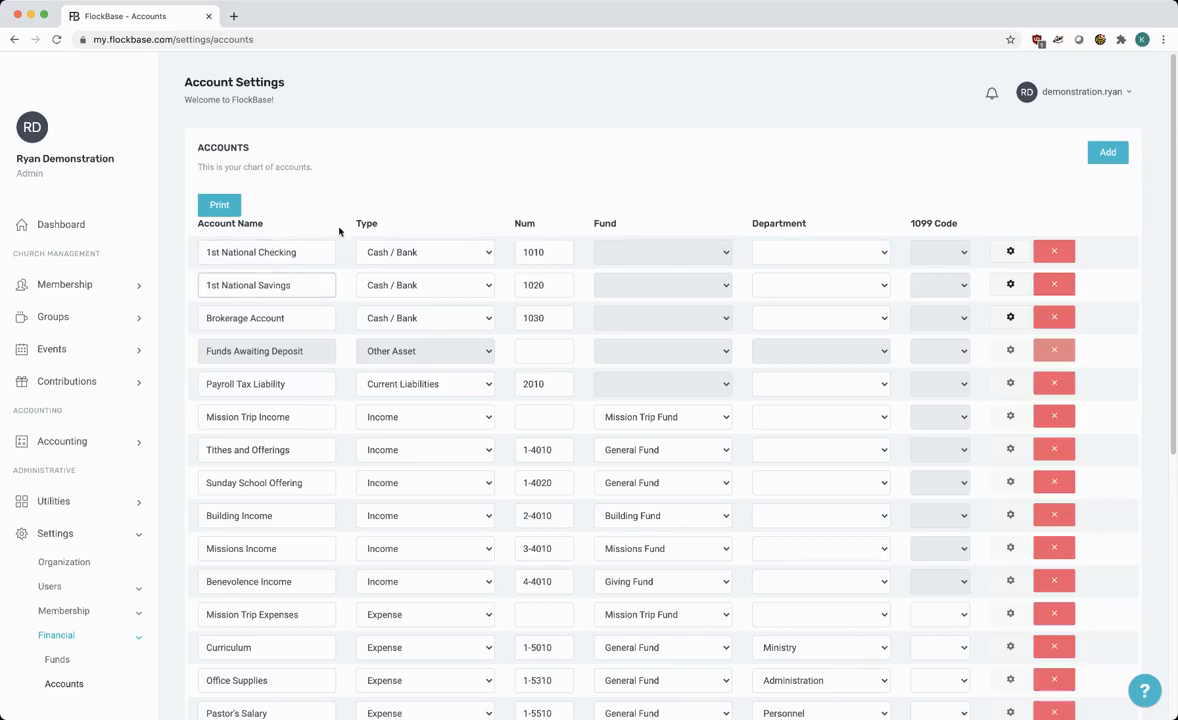
{"action": "left_click", "coordinate": [419, 254]}
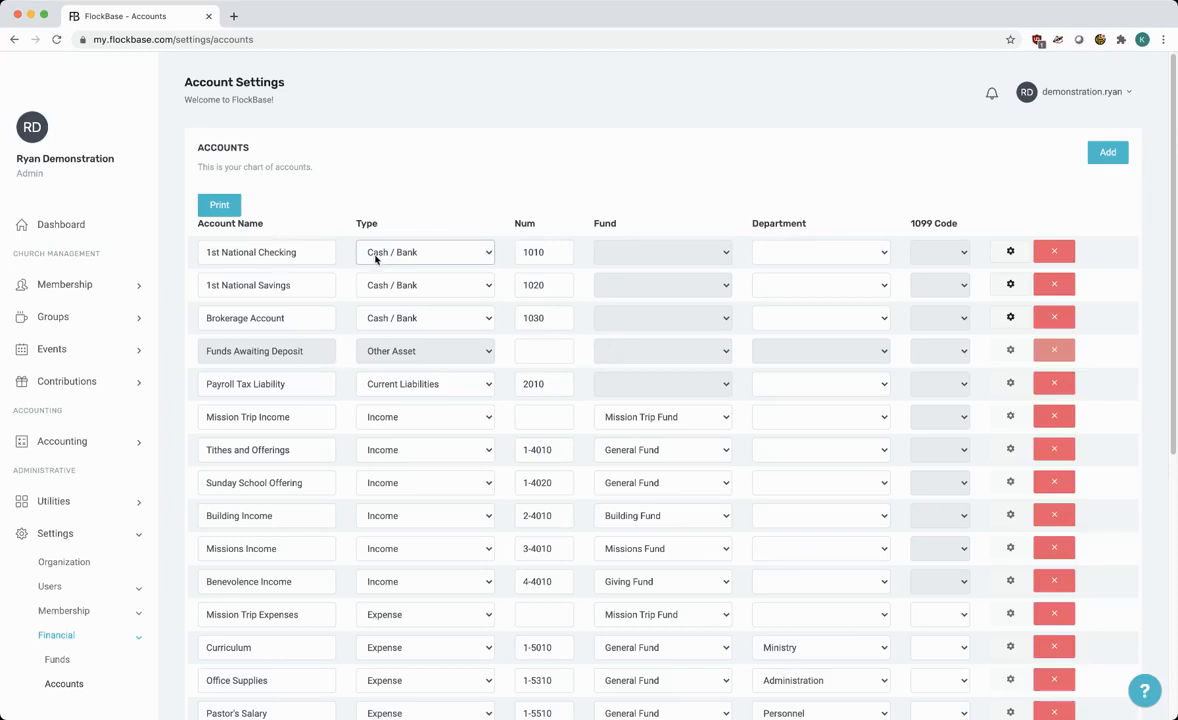
{"action": "left_click_drag", "start_coordinate": [300, 252], "coordinate": [173, 250]}
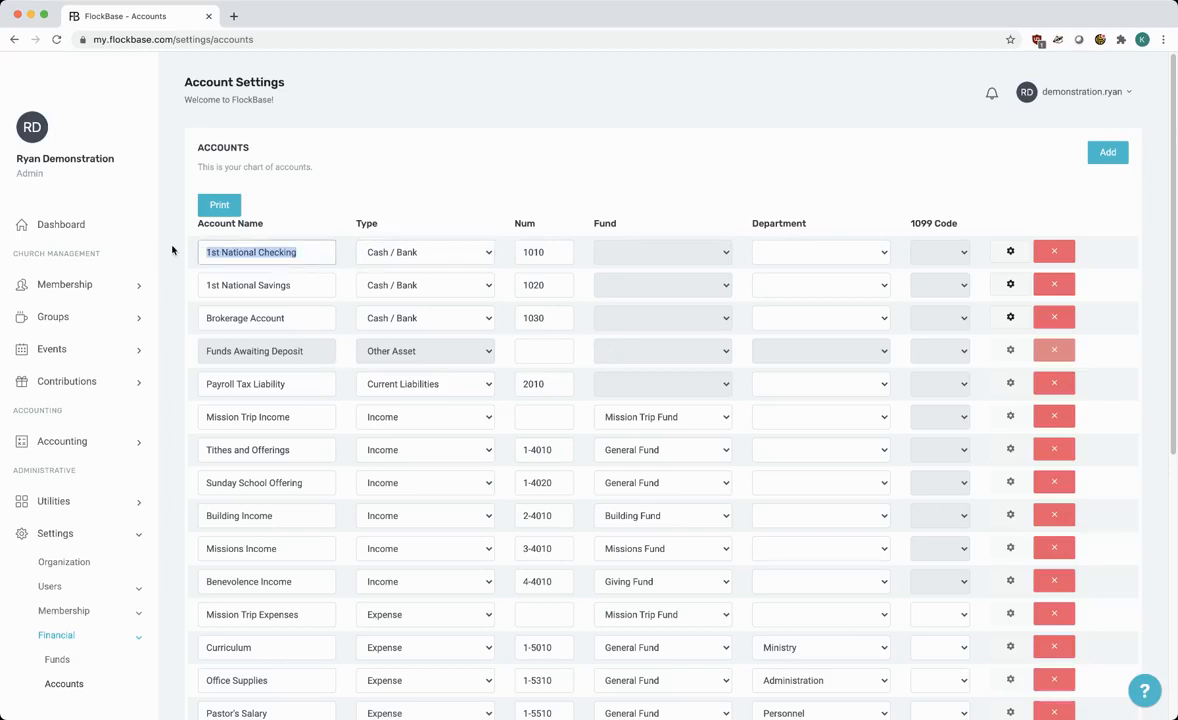
{"action": "type", "text": "Checking"}
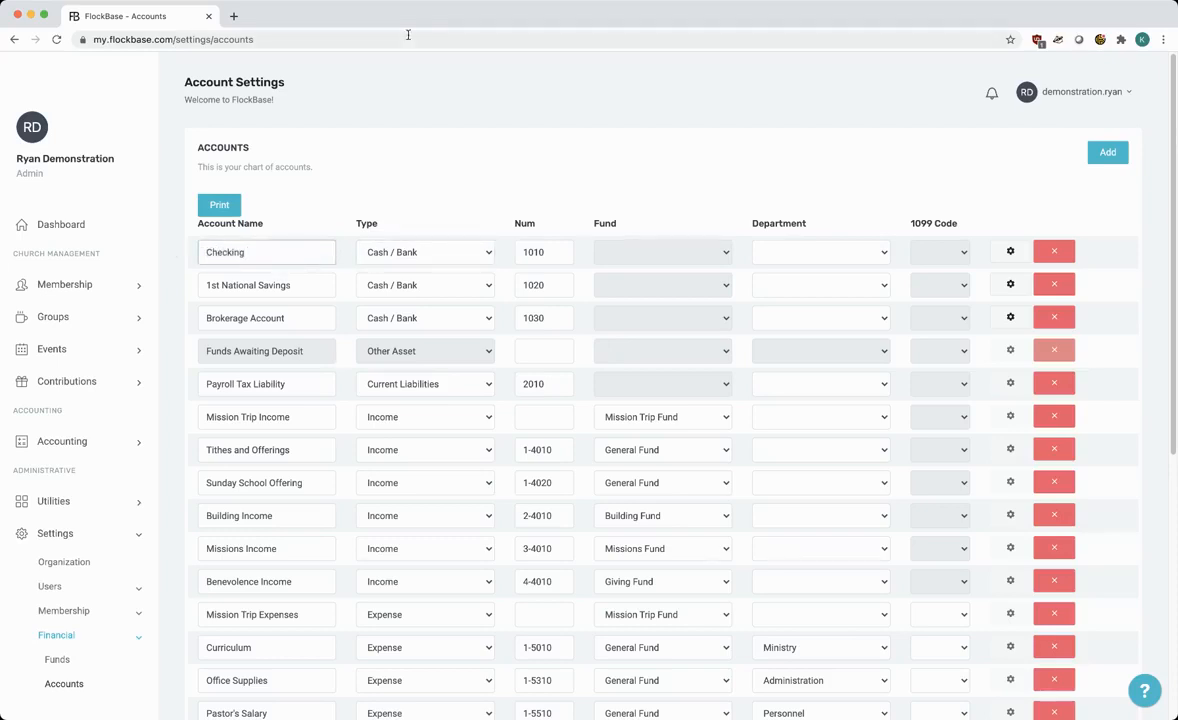
{"action": "left_click_drag", "start_coordinate": [262, 285], "coordinate": [126, 287]}
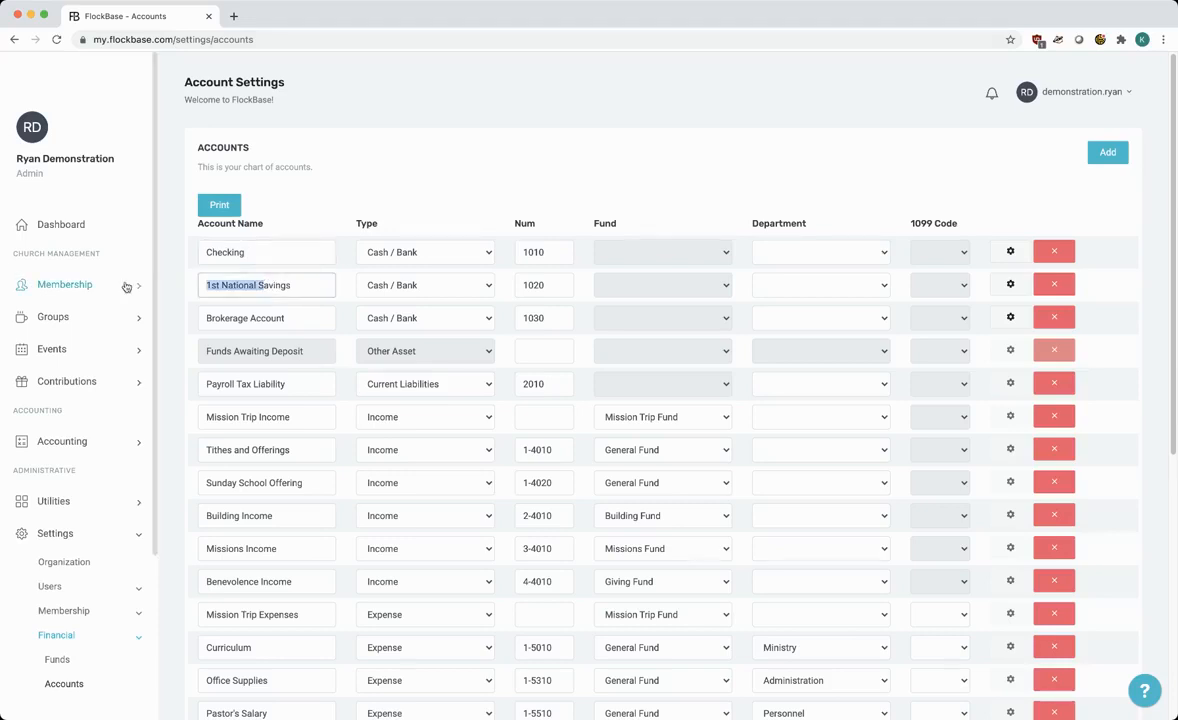
{"action": "type", "text": "S"}
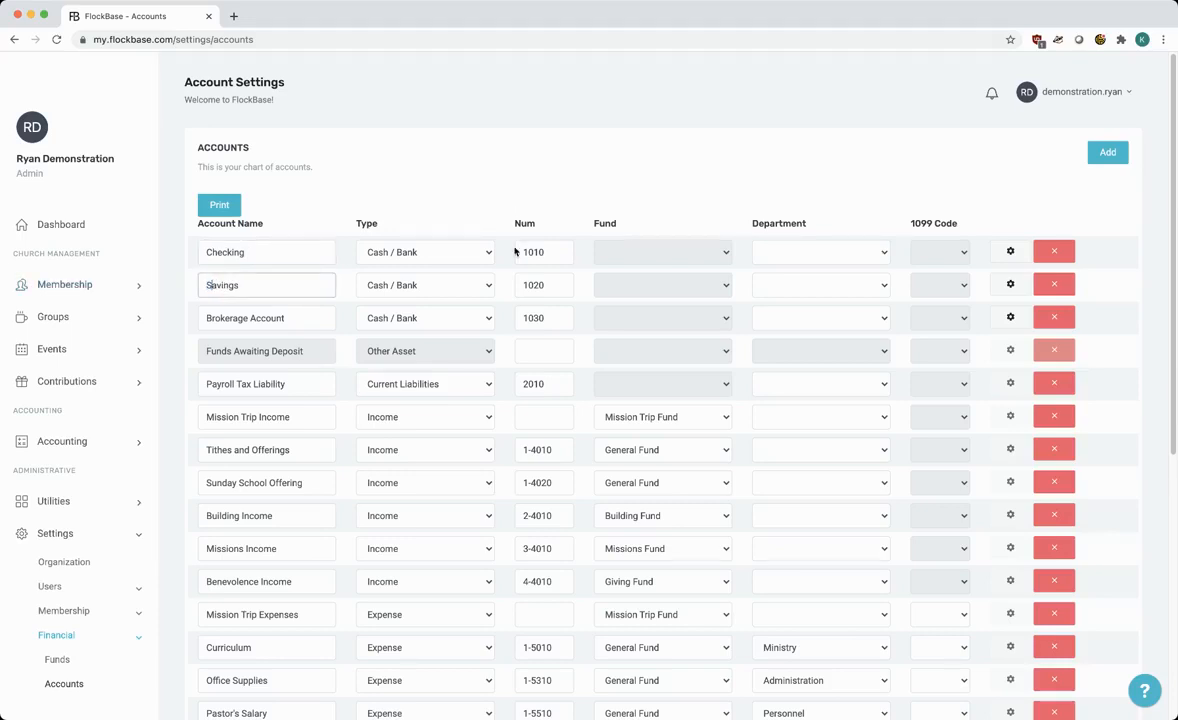
- Review the account numbers of the Checking, Savings and Brokerage accounts
{"action": "left_click_drag", "start_coordinate": [547, 252], "coordinate": [522, 251]}
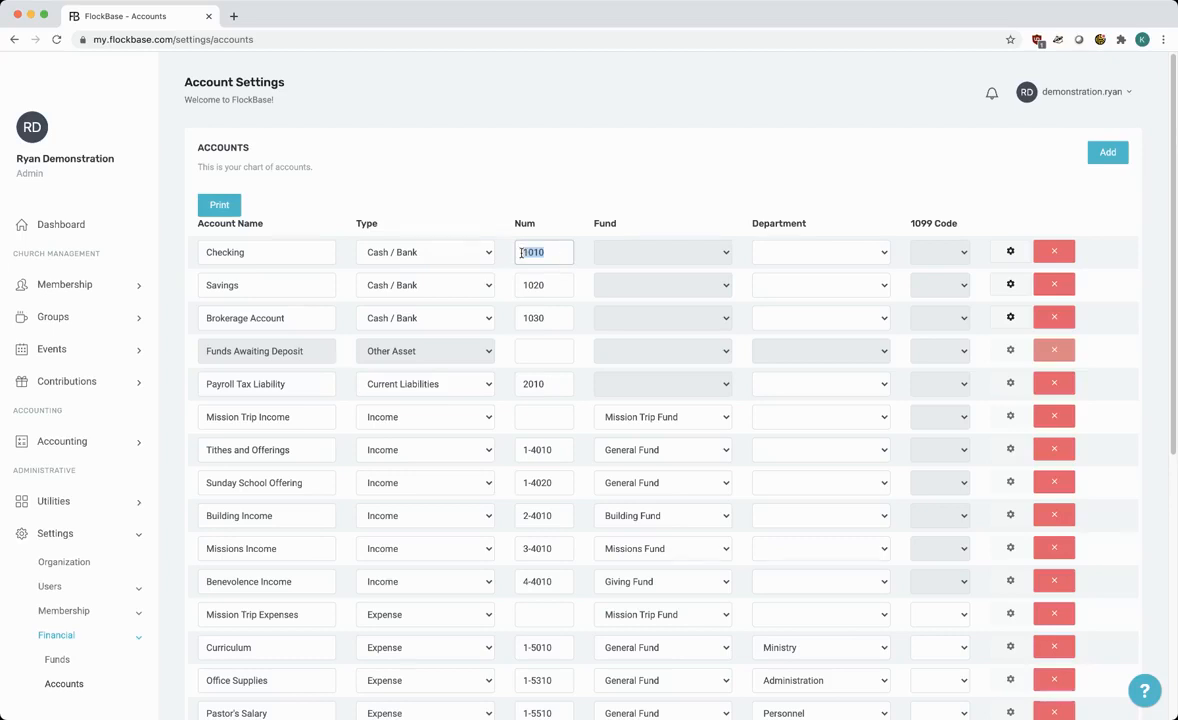
{"action": "double_click", "coordinate": [557, 285]}
{"action": "double_click", "coordinate": [530, 318]}
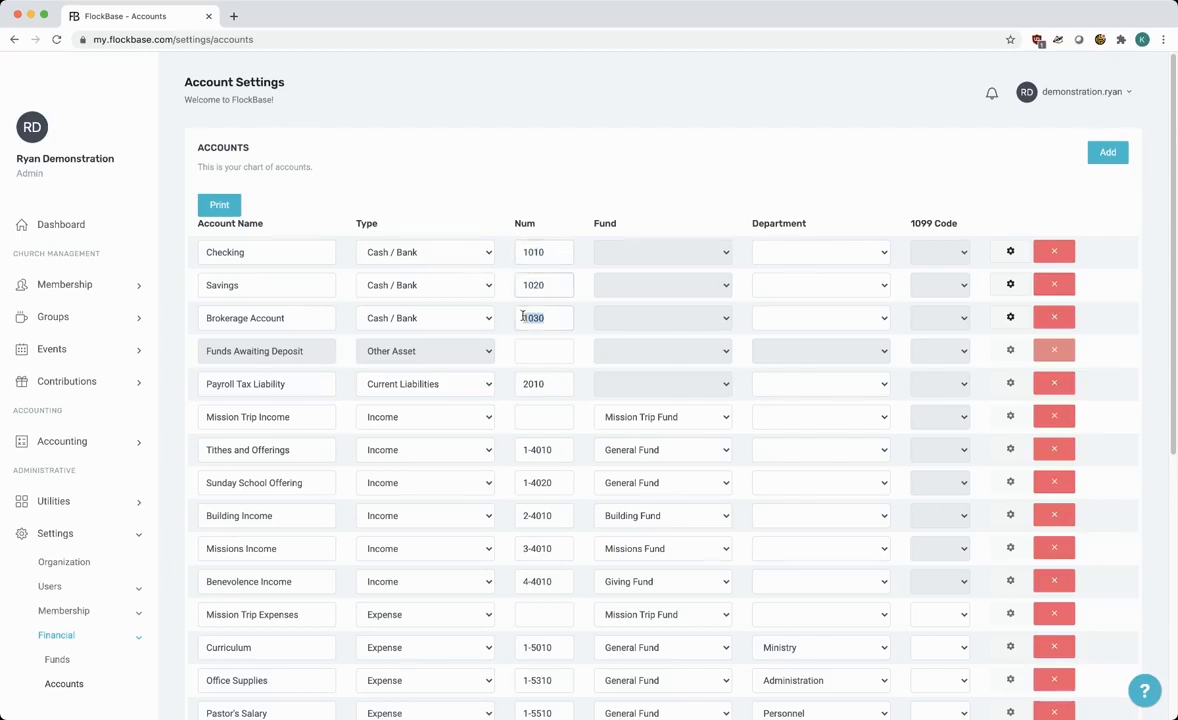
- Try prefixing the Checking account's number with 1-
{"action": "double_click", "coordinate": [530, 252]}
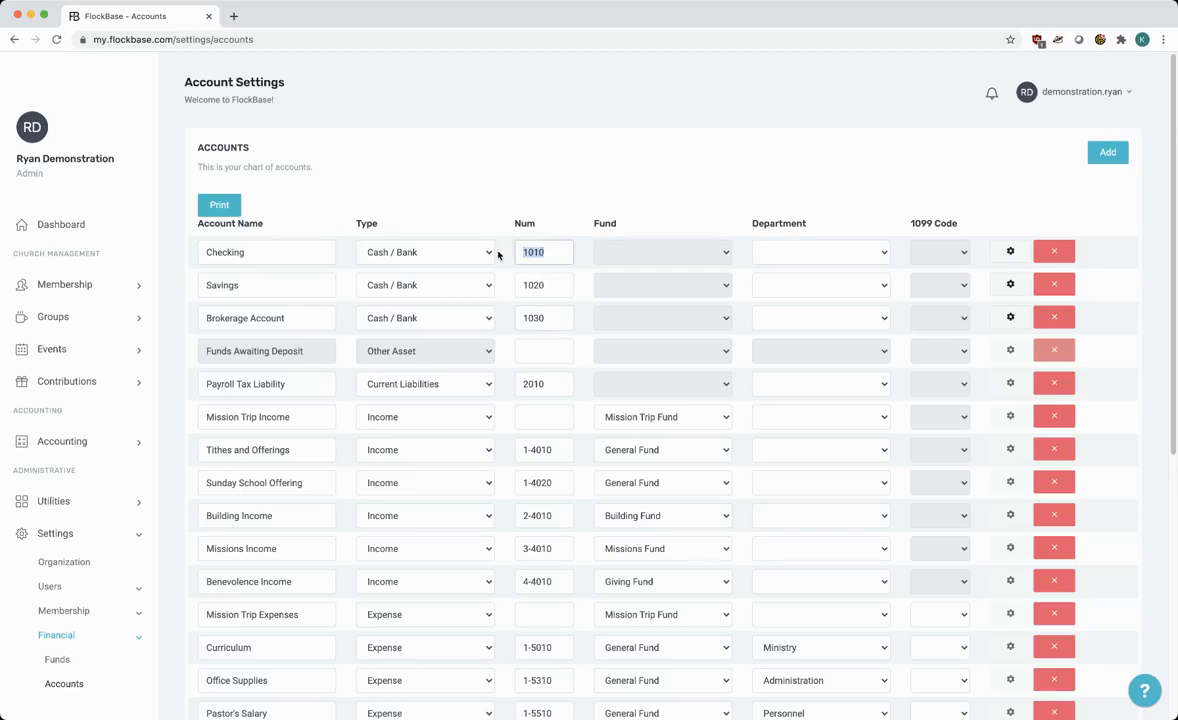
{"action": "key", "text": "Left"}
{"action": "type", "text": "1-"}
{"action": "key", "text": "BackSpace"}
{"action": "key", "text": "BackSpace"}
- Examine how the Payroll Tax Liability and the Tithes and Offerings accounts are numbered
{"action": "scroll", "coordinate": [450, 336], "scroll_direction": "down", "scroll_amount": 3}
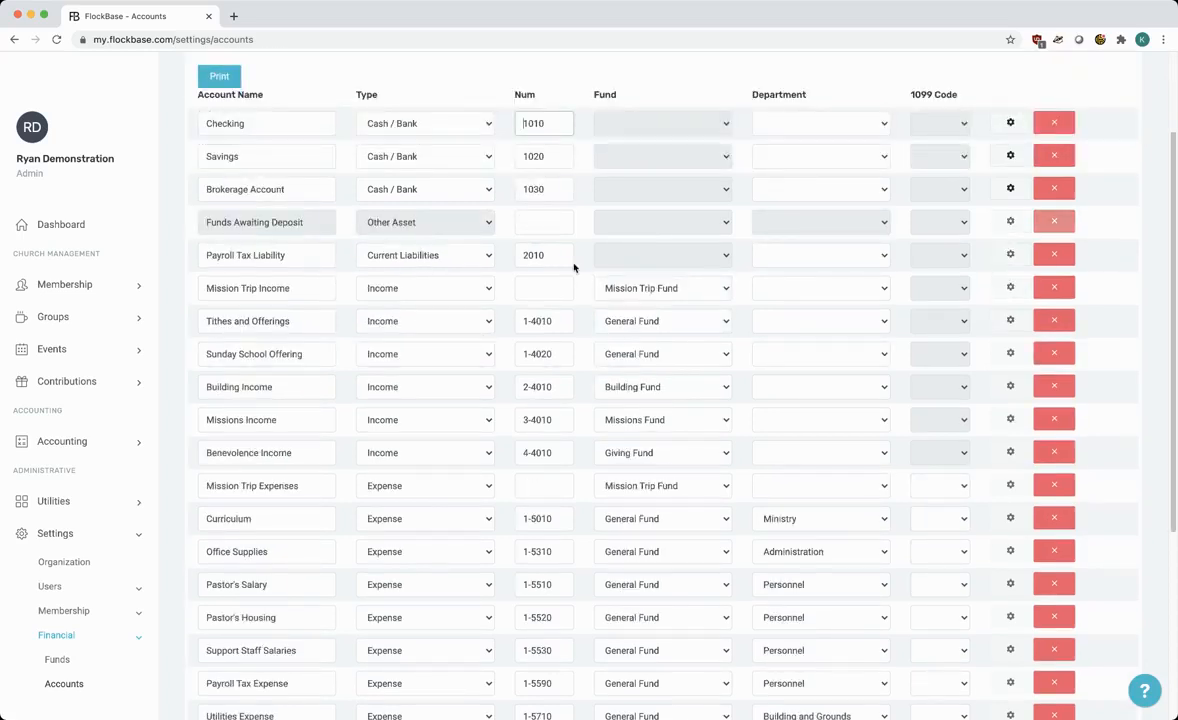
{"action": "double_click", "coordinate": [533, 255]}
{"action": "left_click", "coordinate": [560, 280]}
{"action": "double_click", "coordinate": [535, 324]}
{"action": "left_click_drag", "start_coordinate": [535, 326], "coordinate": [508, 326]}
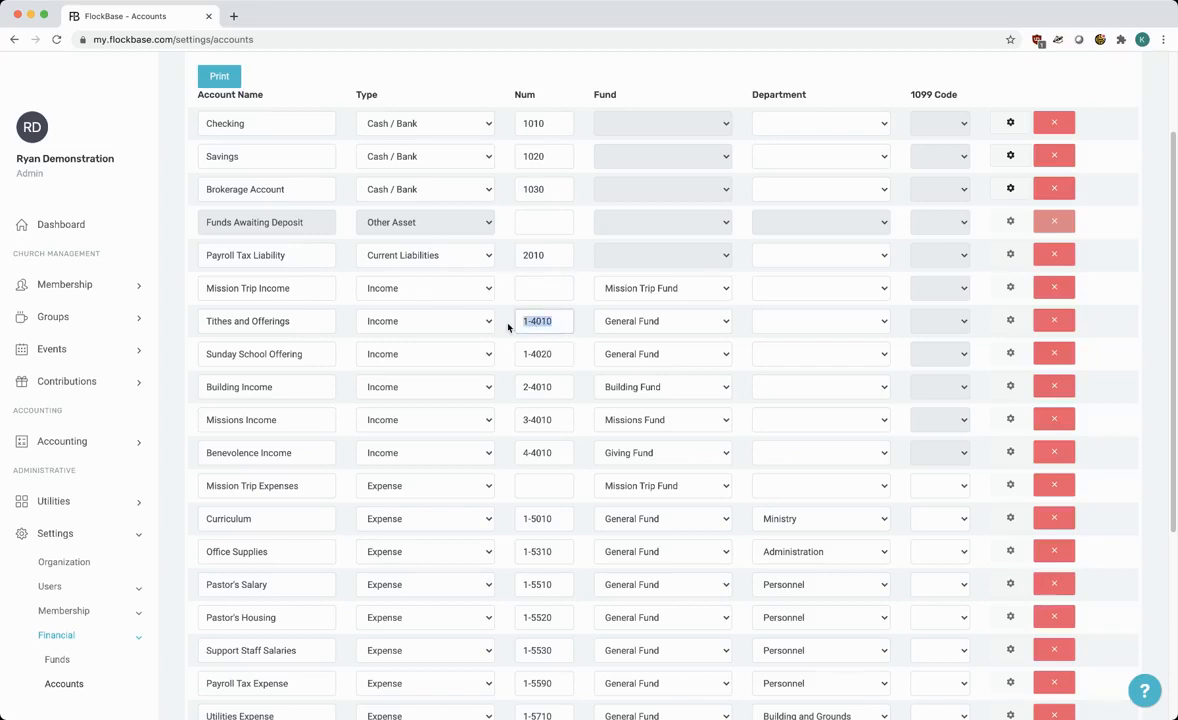
{"action": "triple_click", "coordinate": [270, 317]}
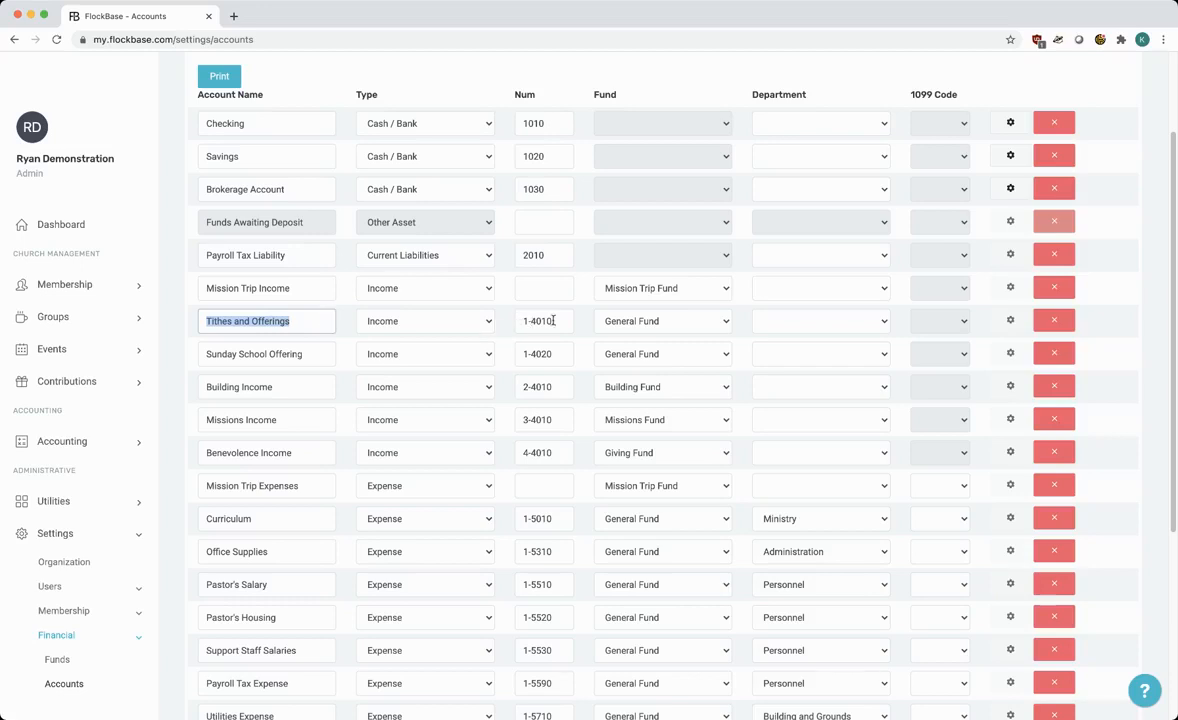
{"action": "left_click_drag", "start_coordinate": [550, 321], "coordinate": [524, 321]}
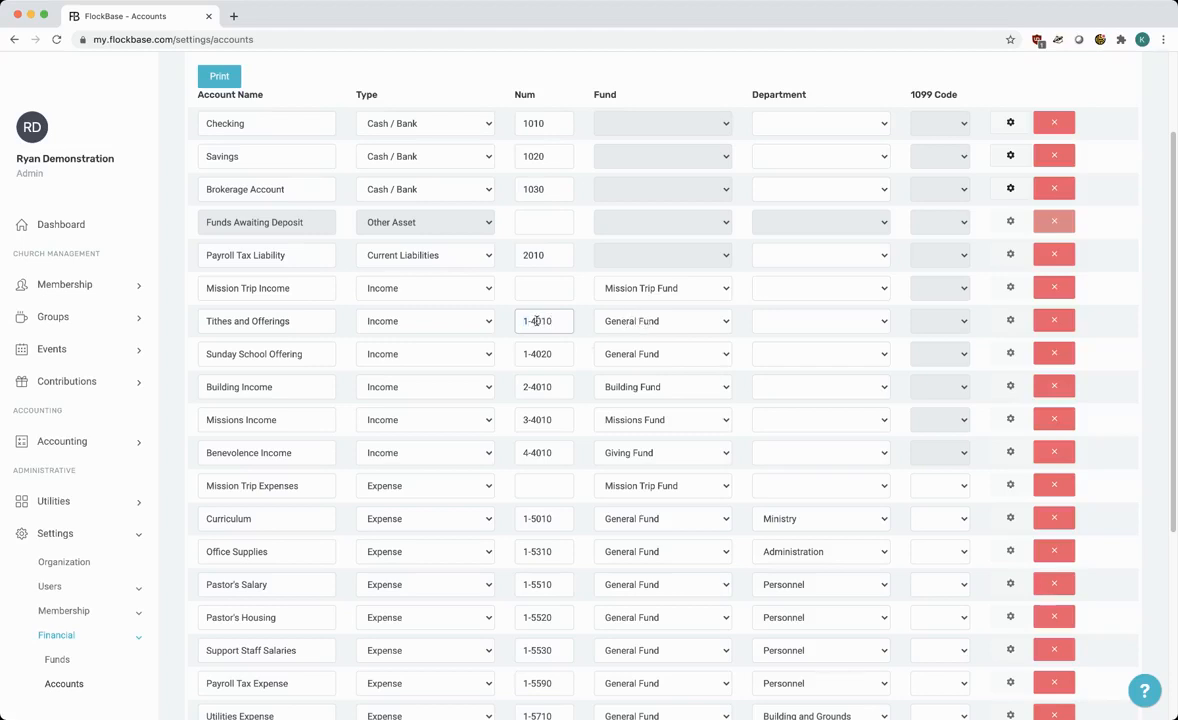
- Set the Mission Trip Income account's number to 5-4010, following the numbering pattern of the other income accounts
{"action": "left_click_drag", "start_coordinate": [531, 321], "coordinate": [561, 321]}
{"action": "left_click", "coordinate": [550, 354]}
{"action": "left_click_drag", "start_coordinate": [302, 290], "coordinate": [205, 289]}
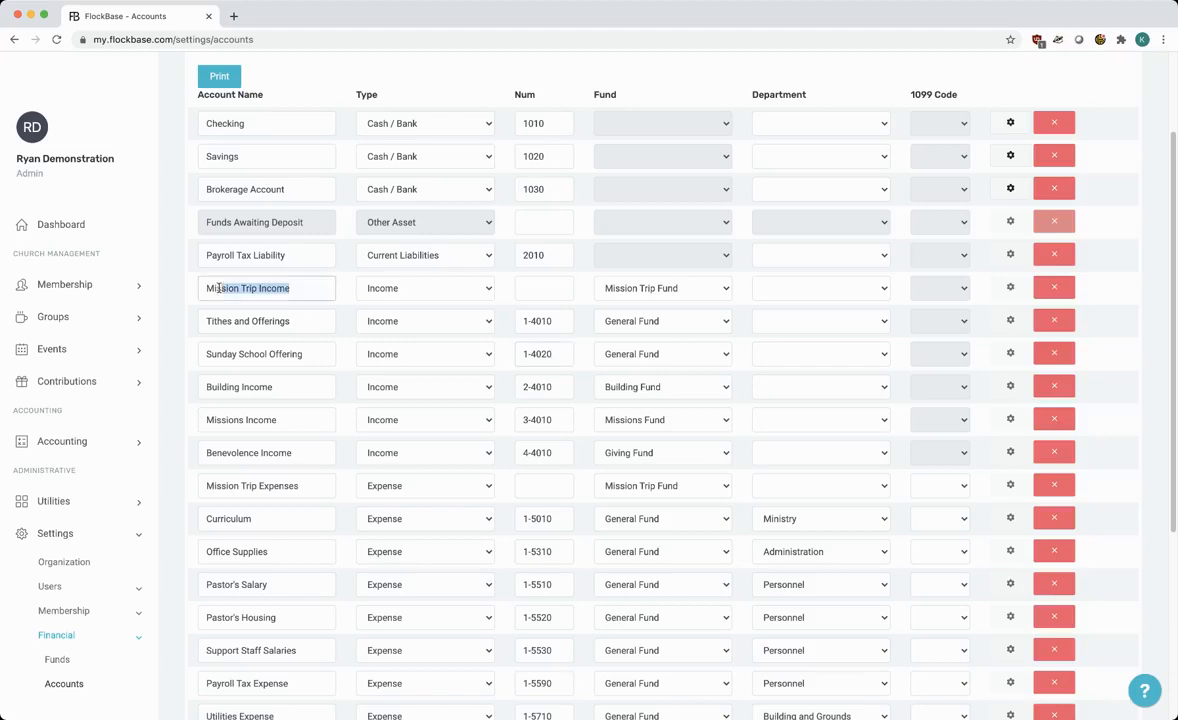
{"action": "left_click", "coordinate": [530, 290]}
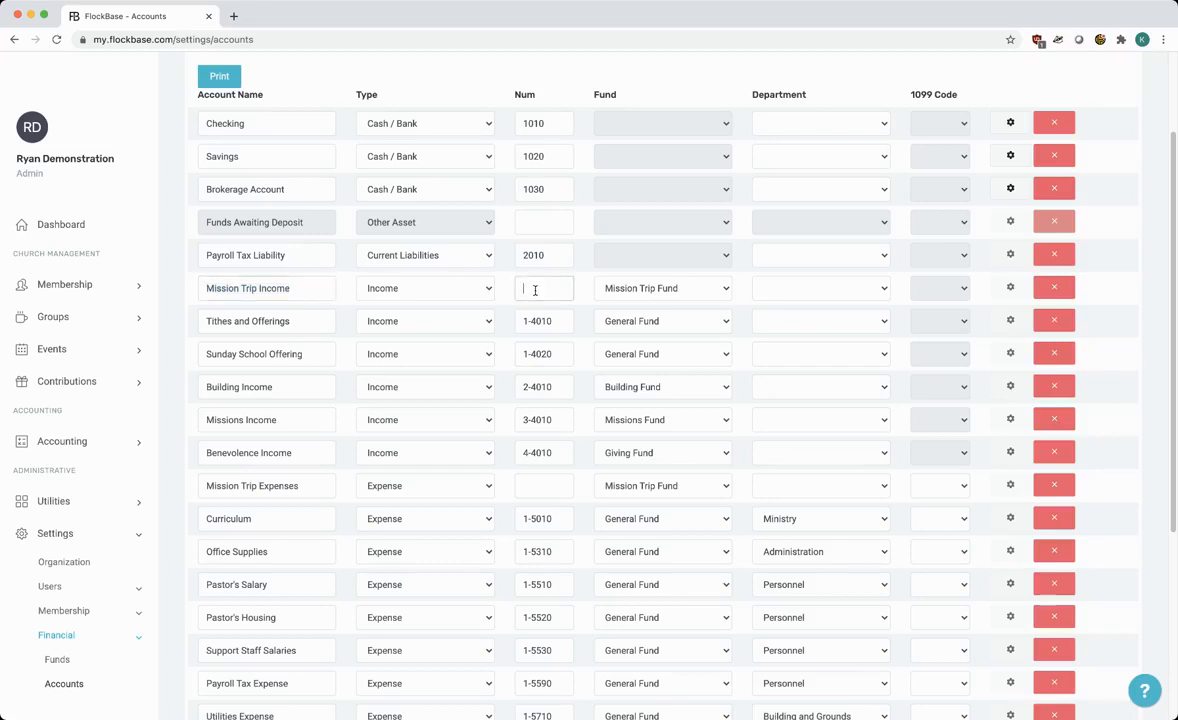
{"action": "type", "text": "5-4010"}
{"action": "left_click_drag", "start_coordinate": [531, 288], "coordinate": [562, 288]}
{"action": "left_click", "coordinate": [559, 288]}
- Examine the names, numbers and fund assignments of the Tithes and Offerings, Sunday School Offering and Building Income accounts
{"action": "scroll", "coordinate": [545, 295], "scroll_direction": "down", "scroll_amount": 2}
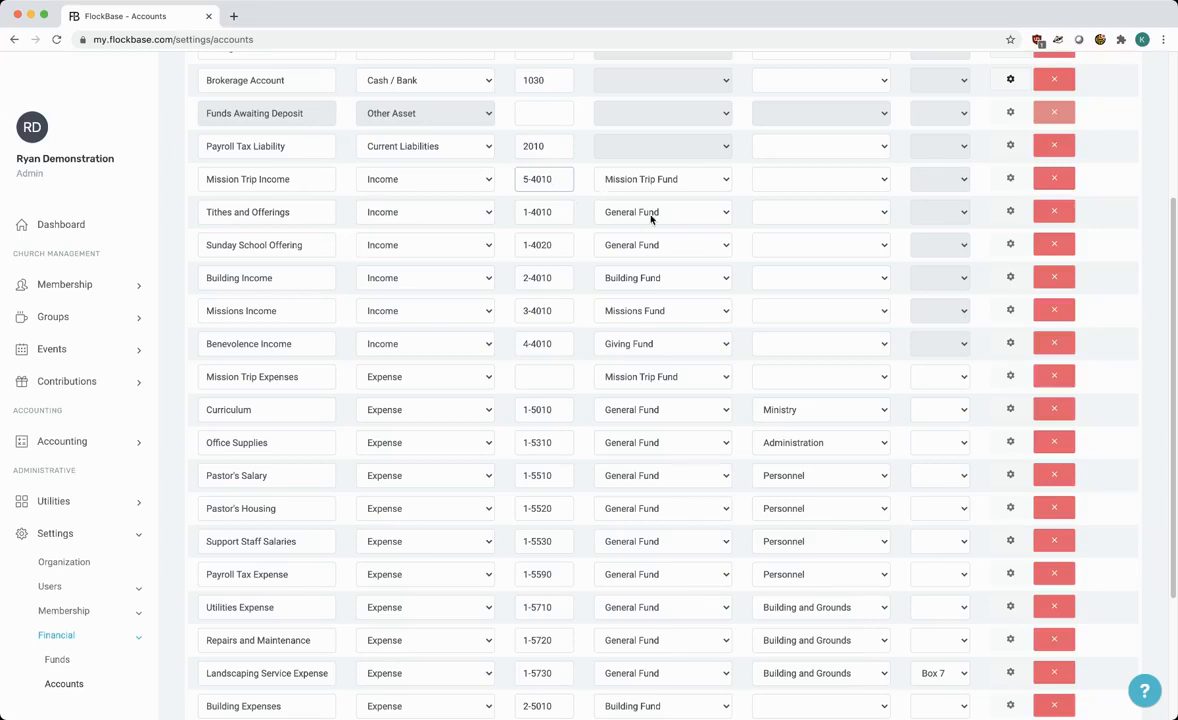
{"action": "scroll", "coordinate": [628, 200], "scroll_direction": "down", "scroll_amount": 1}
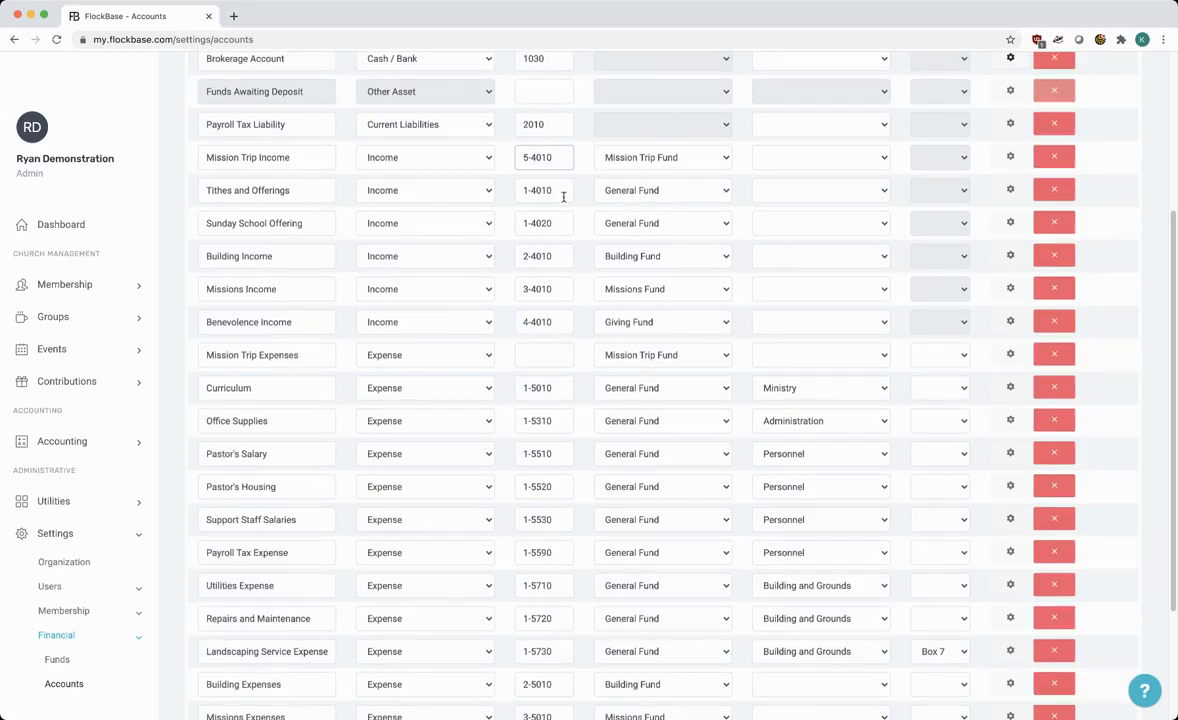
{"action": "left_click_drag", "start_coordinate": [327, 190], "coordinate": [183, 189]}
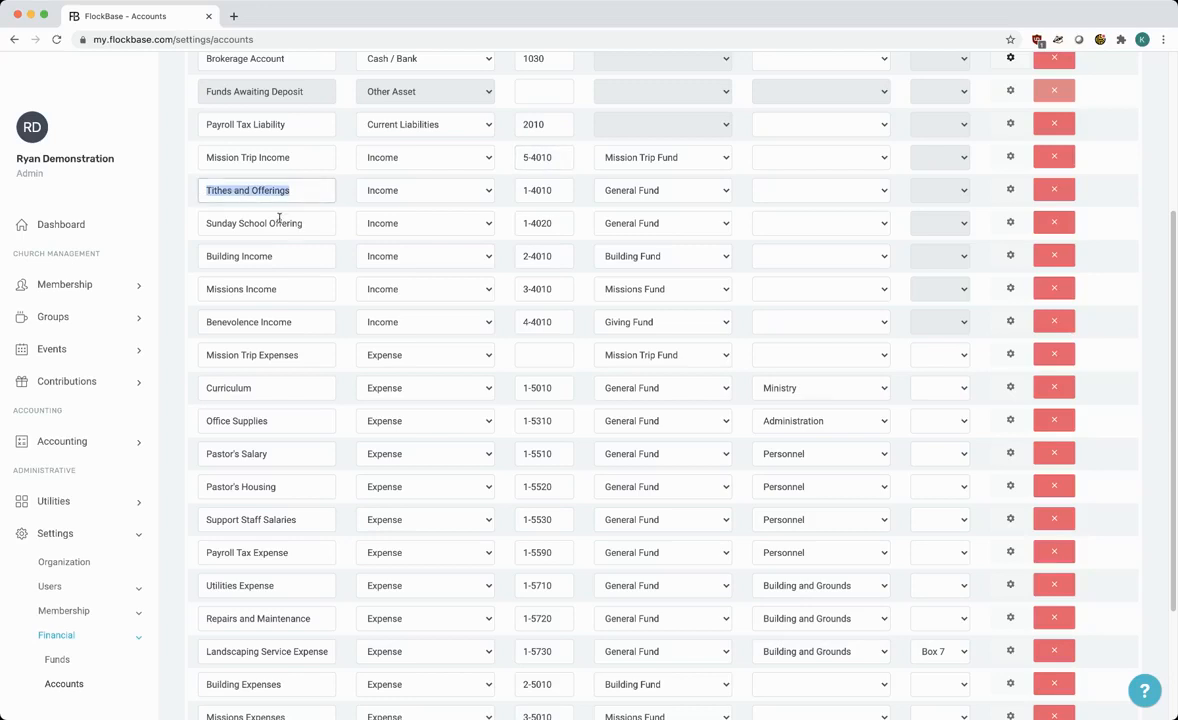
{"action": "left_click_drag", "start_coordinate": [306, 225], "coordinate": [185, 226]}
{"action": "left_click_drag", "start_coordinate": [320, 190], "coordinate": [184, 189]}
{"action": "scroll", "coordinate": [440, 222], "scroll_direction": "down", "scroll_amount": 1}
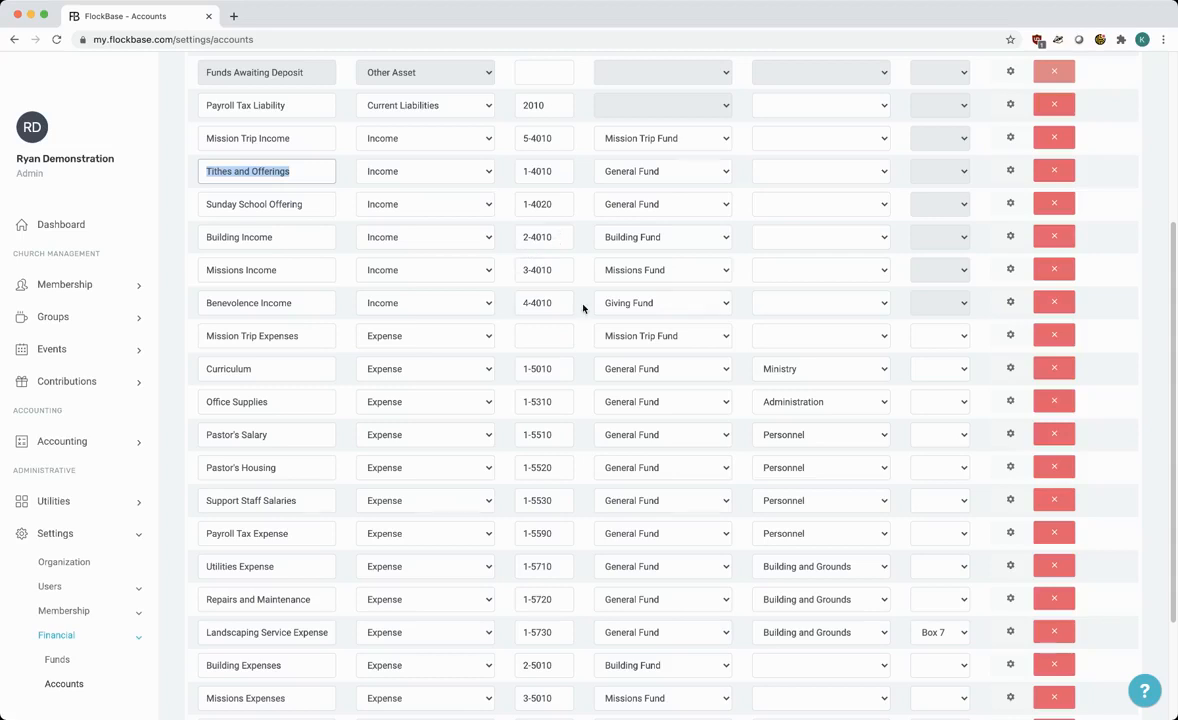
{"action": "double_click", "coordinate": [282, 242]}
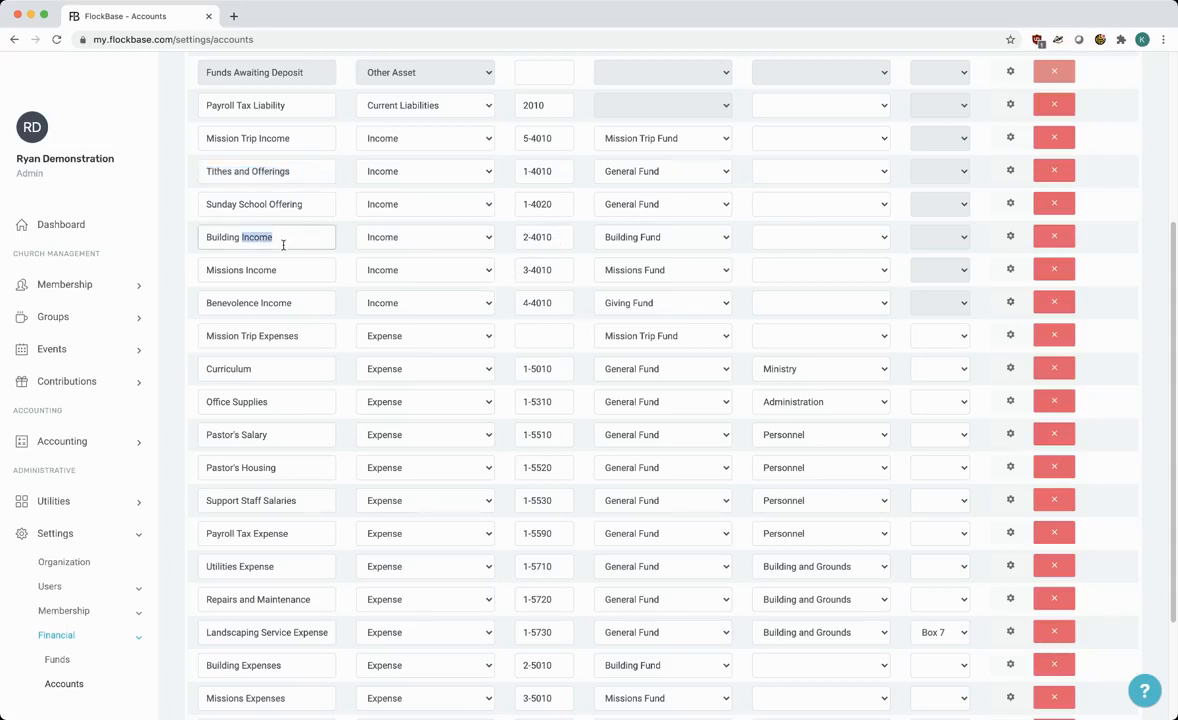
{"action": "left_click", "coordinate": [662, 242]}
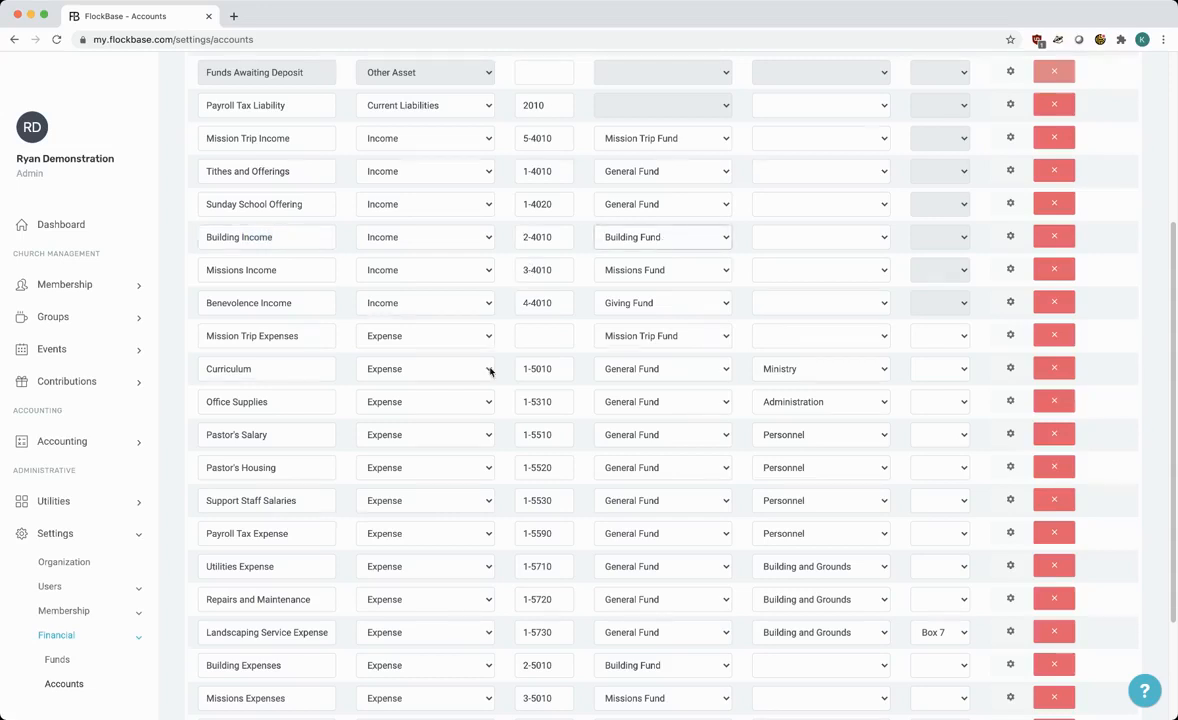
- Set the Mission Trip Expenses account's number to 5-5010
{"action": "scroll", "coordinate": [486, 371], "scroll_direction": "down", "scroll_amount": 2}
{"action": "left_click", "coordinate": [555, 242]}
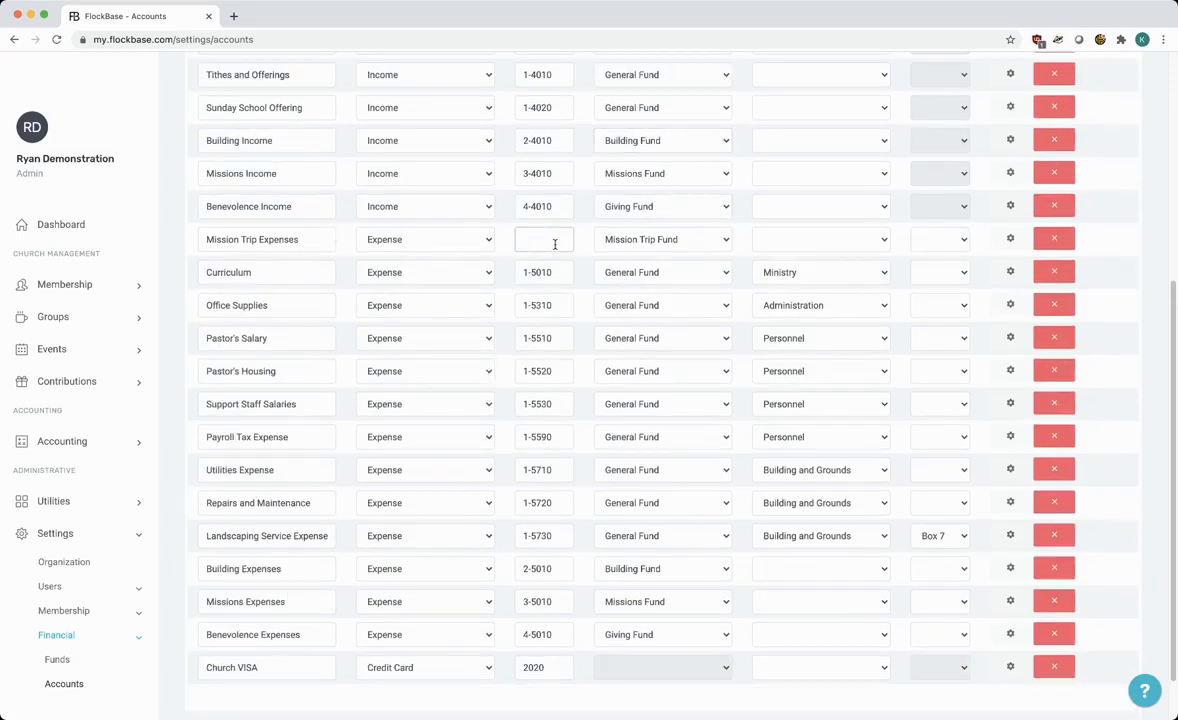
{"action": "type", "text": "5-5010"}
{"action": "scroll", "coordinate": [470, 266], "scroll_direction": "down", "scroll_amount": 1}
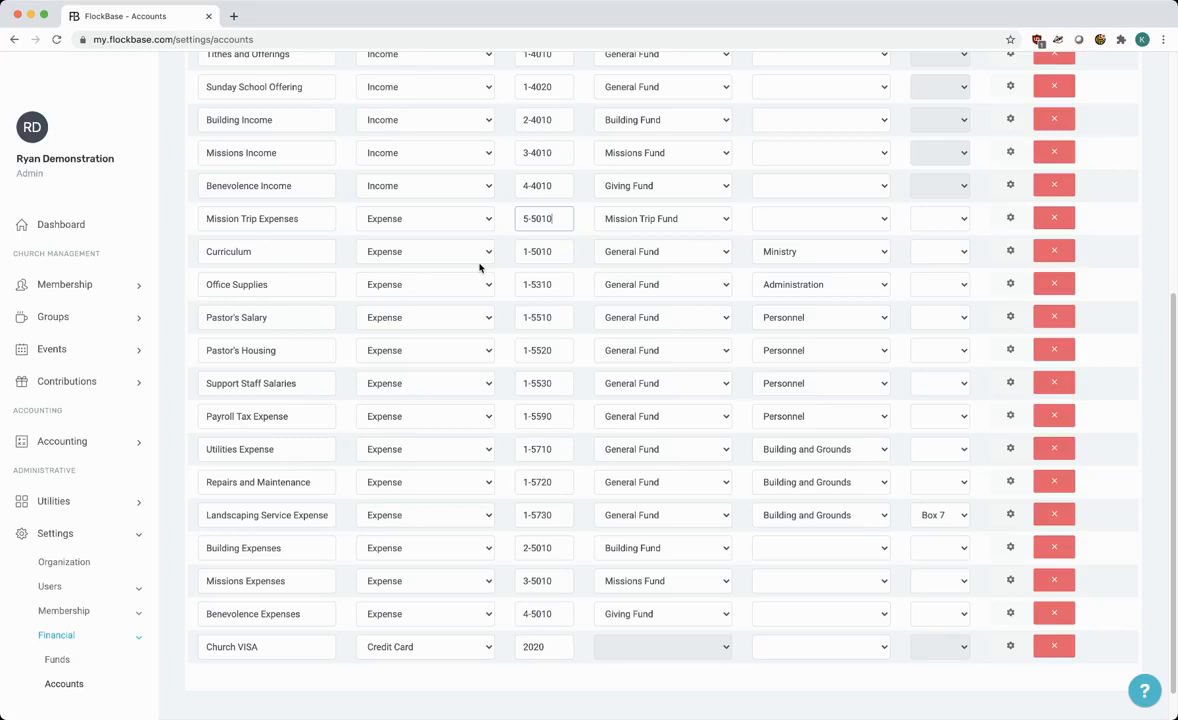
- Examine the fund and department assignments of the Curriculum, Office Supplies, Pastor's Salary and Pastor's Housing expense accounts
{"action": "double_click", "coordinate": [295, 249]}
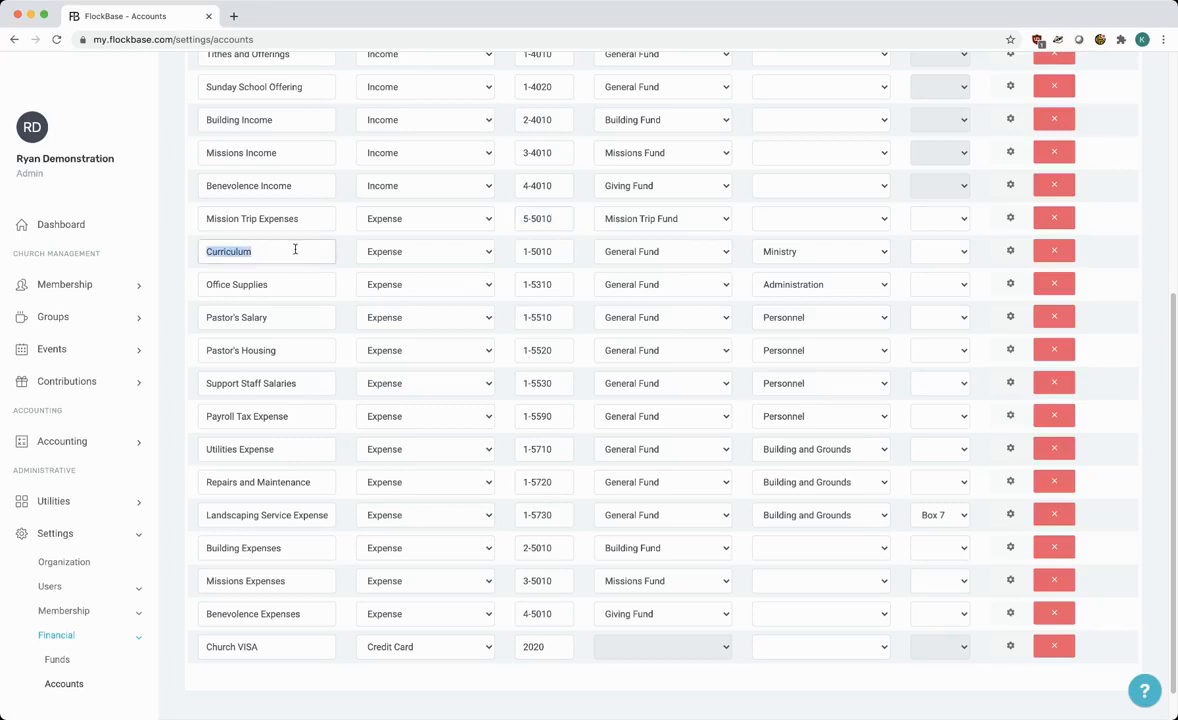
{"action": "triple_click", "coordinate": [305, 281]}
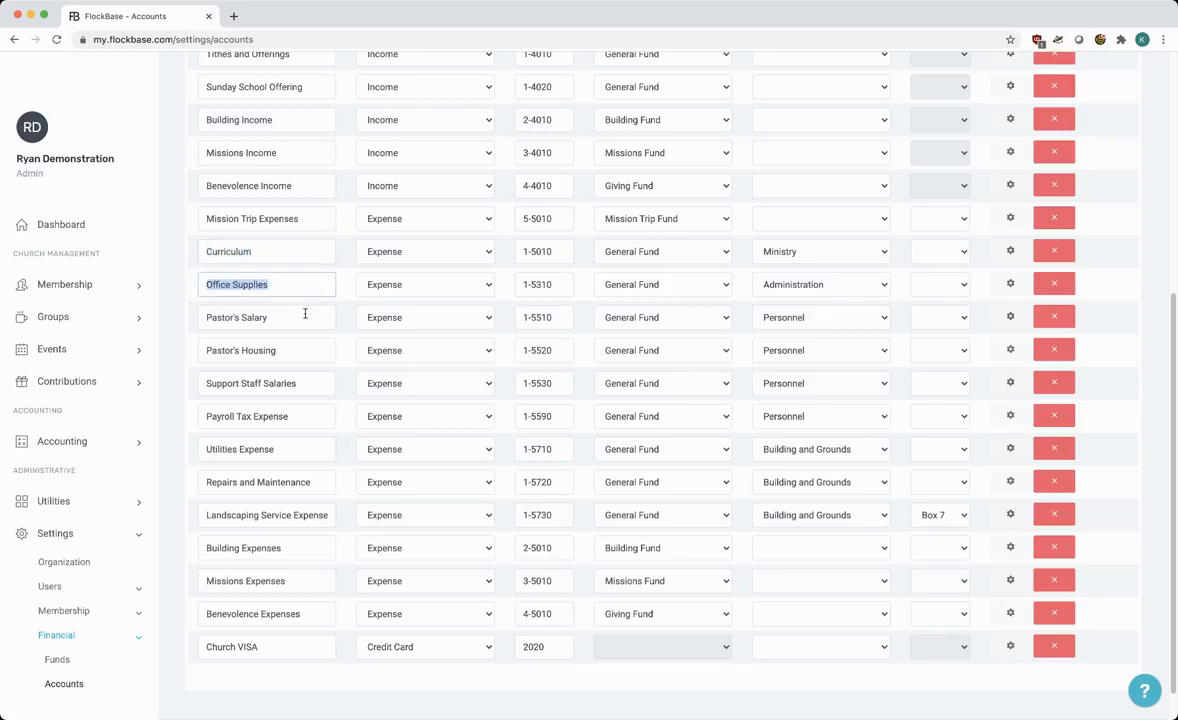
{"action": "left_click", "coordinate": [654, 254]}
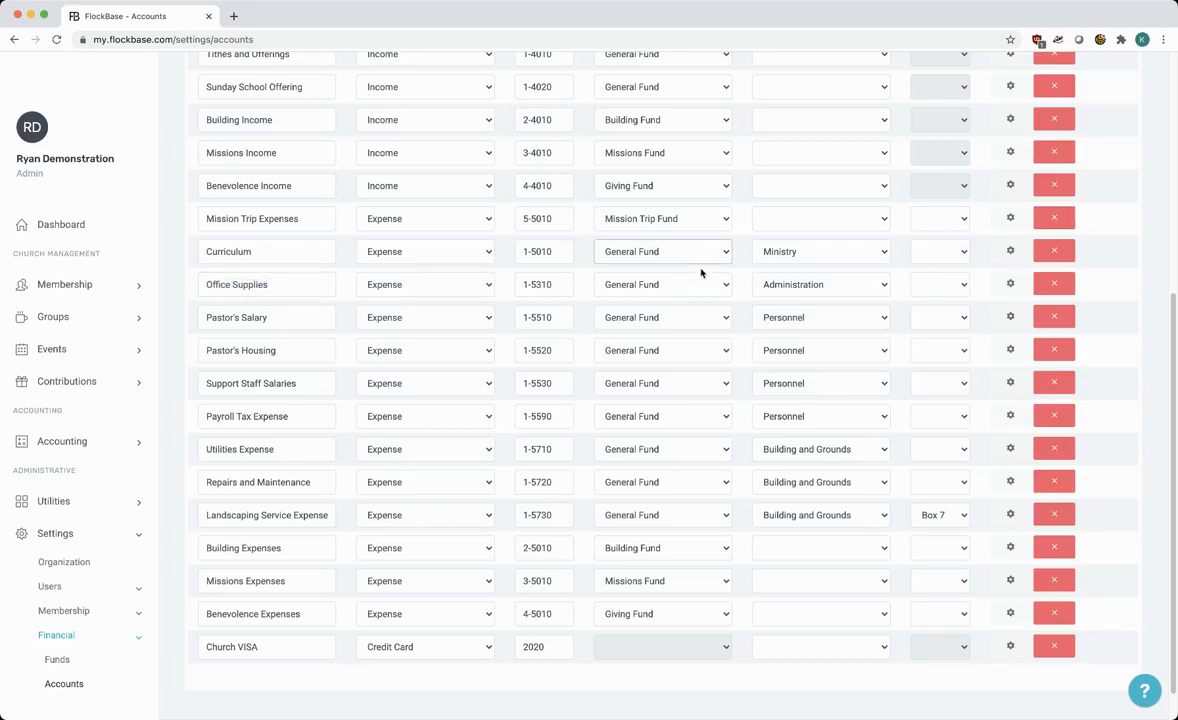
{"action": "scroll", "coordinate": [783, 265], "scroll_direction": "up", "scroll_amount": 5}
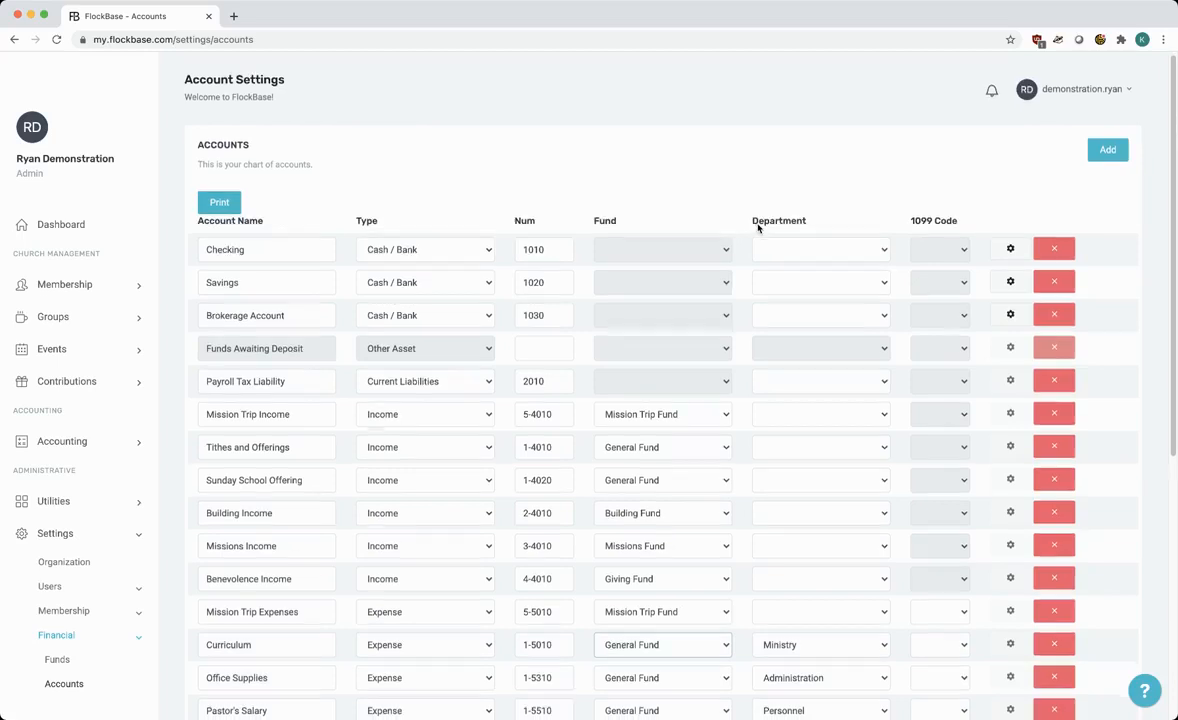
{"action": "scroll", "coordinate": [757, 228], "scroll_direction": "down", "scroll_amount": 5}
{"action": "left_click", "coordinate": [831, 260]}
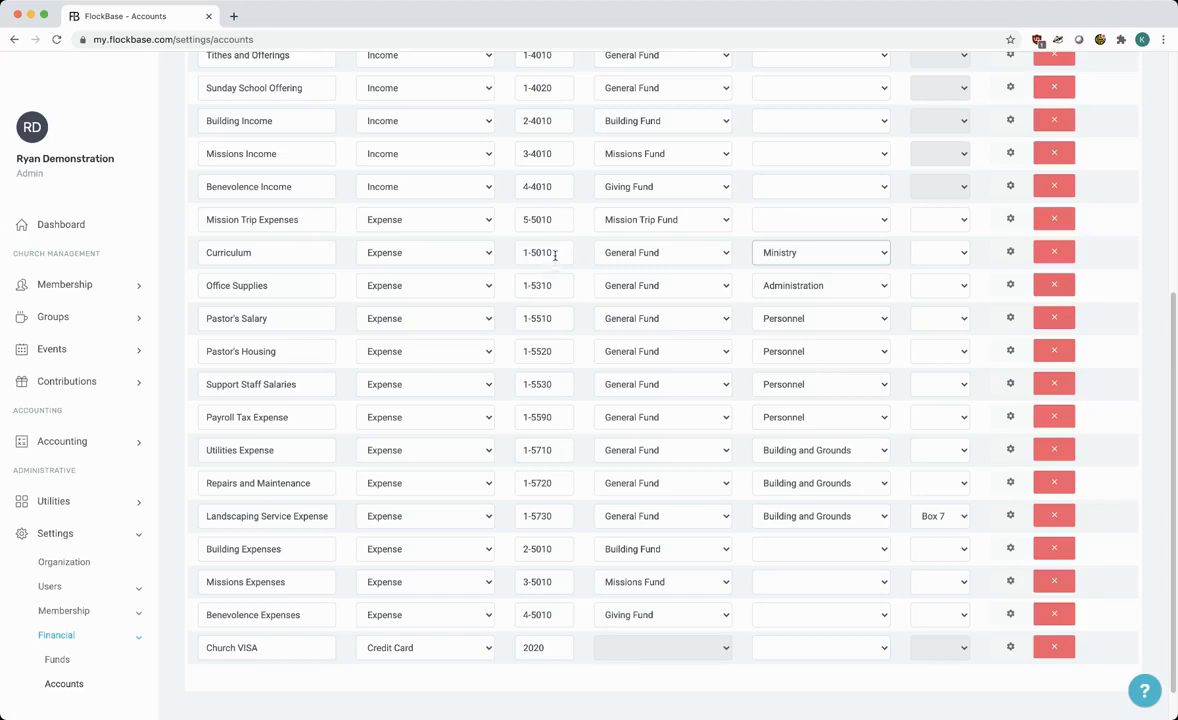
{"action": "left_click", "coordinate": [207, 248]}
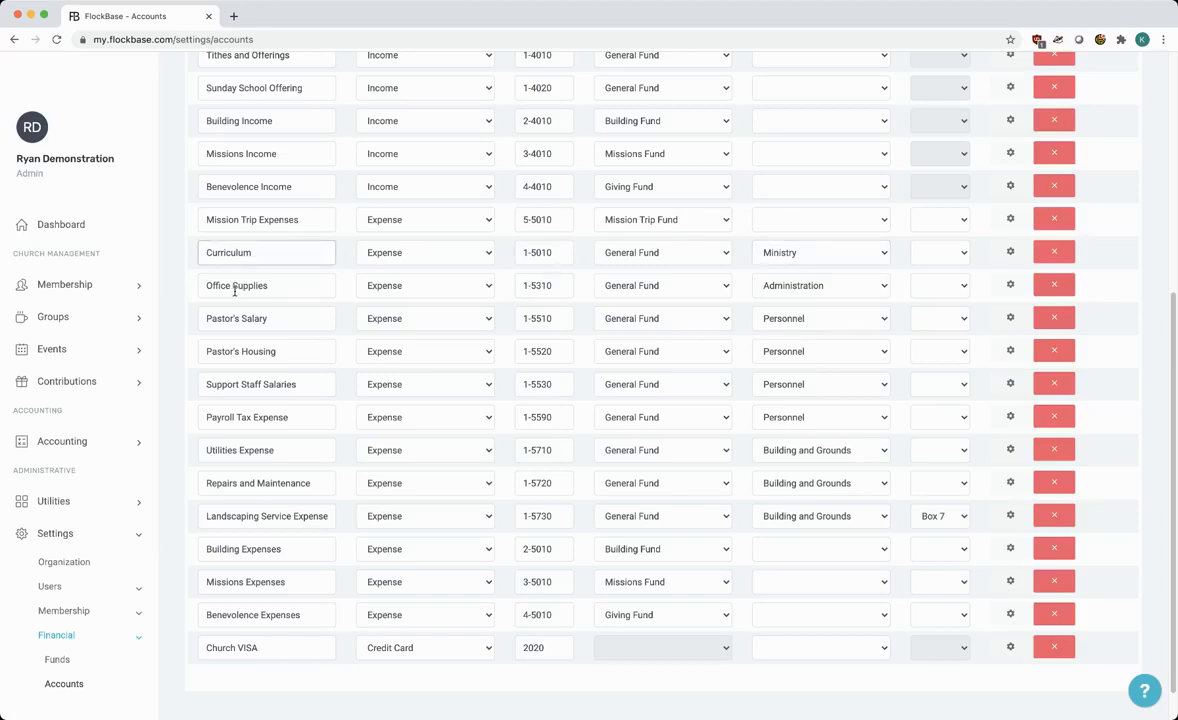
{"action": "left_click", "coordinate": [237, 289]}
{"action": "left_click", "coordinate": [246, 319]}
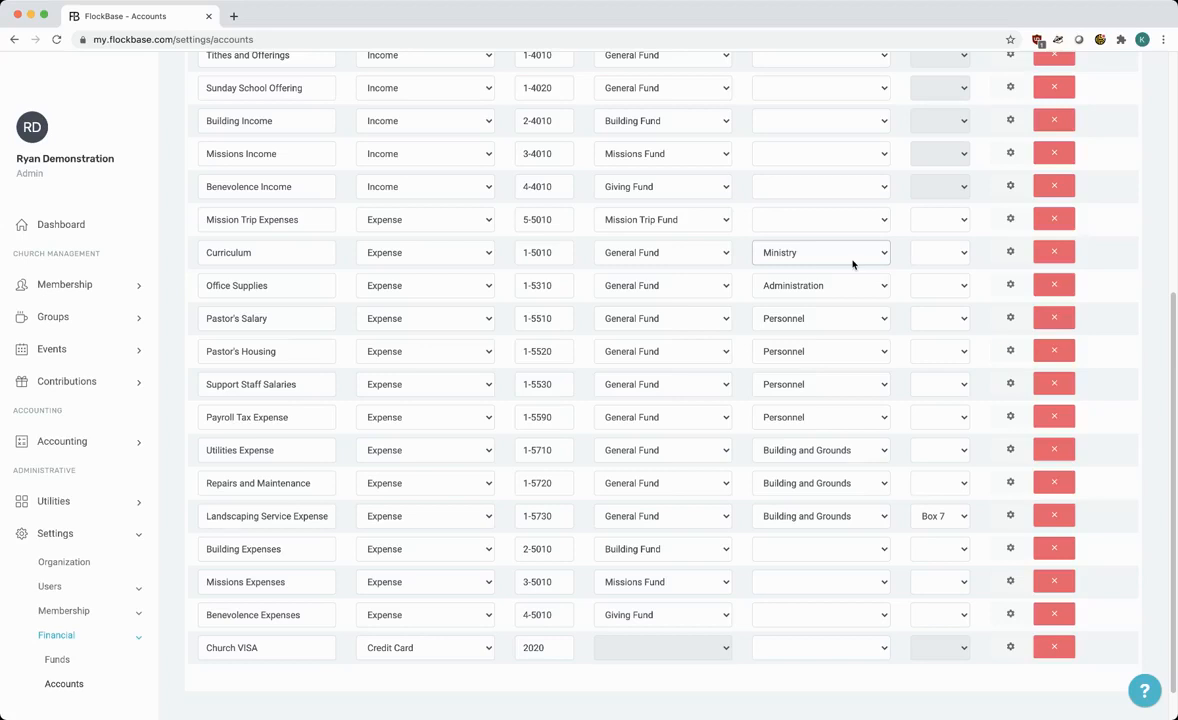
{"action": "left_click", "coordinate": [287, 351]}
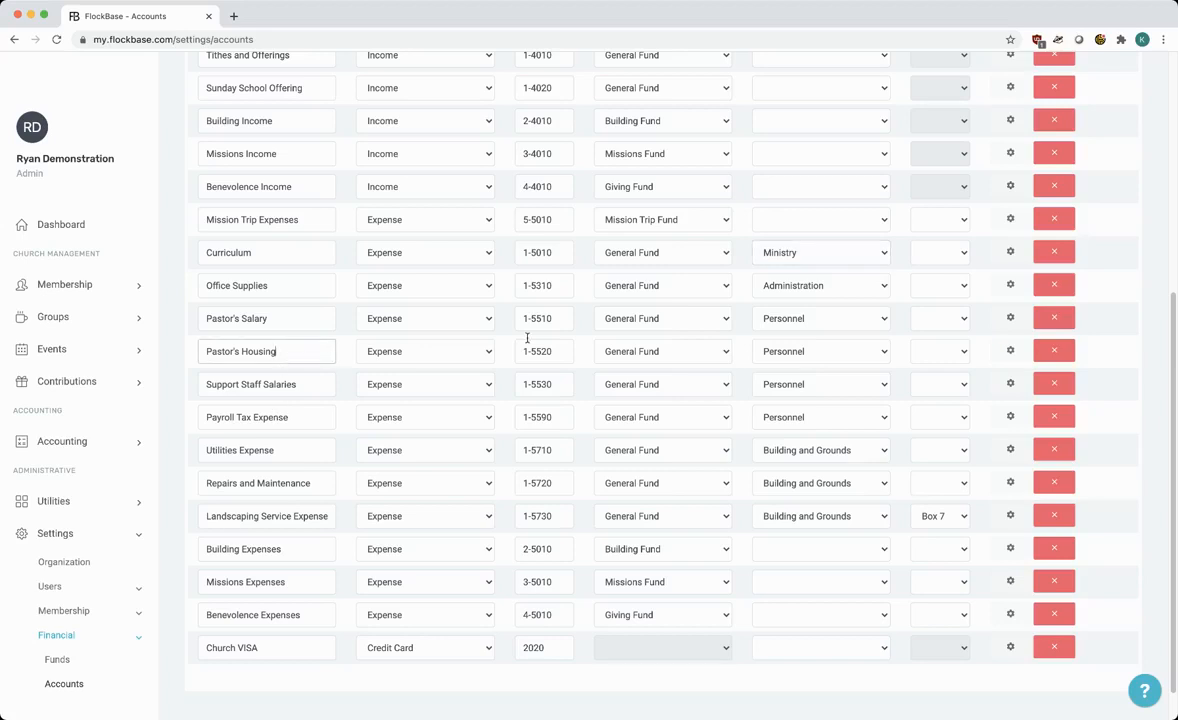
{"action": "left_click", "coordinate": [826, 323]}
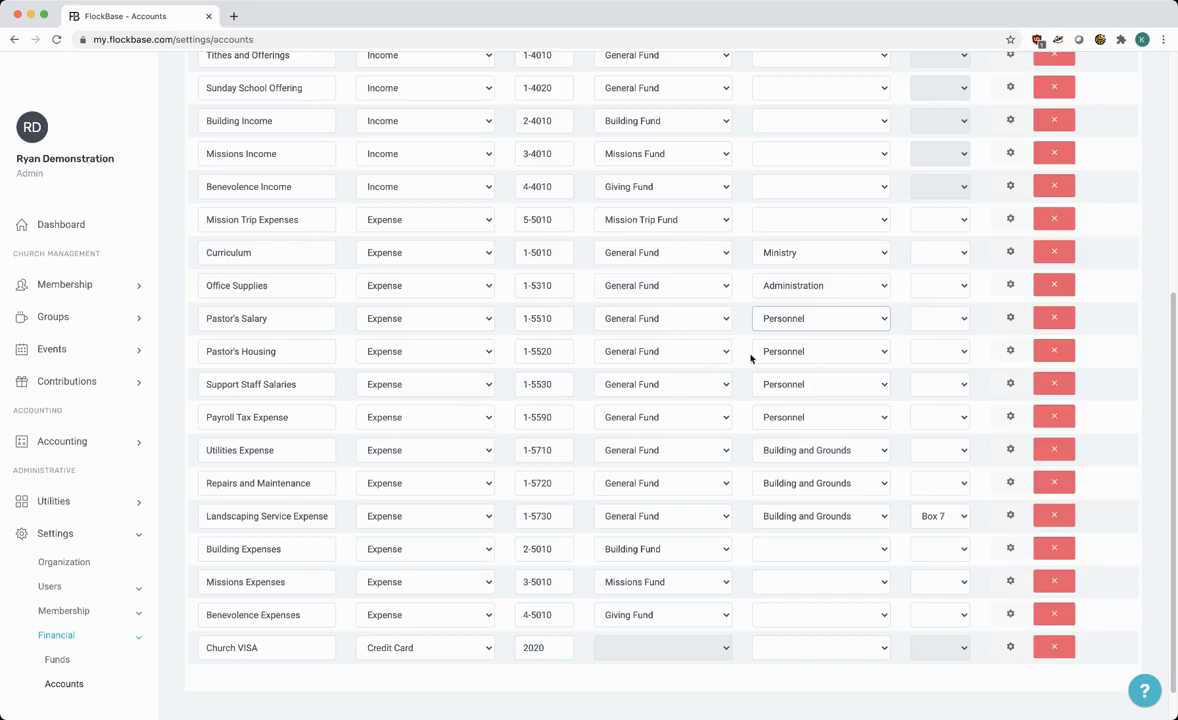
- Open the contribution purposes in the financial settings and review each purpose's options and linked account
{"action": "scroll", "coordinate": [55, 490], "scroll_direction": "down", "scroll_amount": 3}
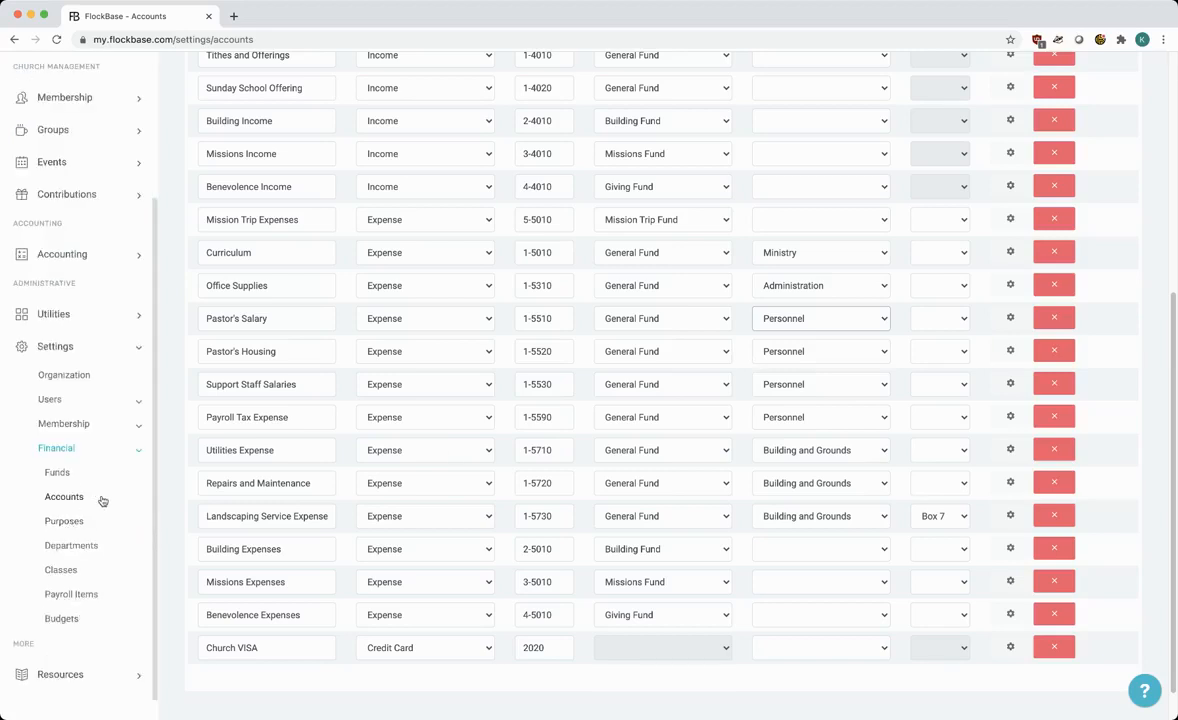
{"action": "left_click", "coordinate": [100, 527]}
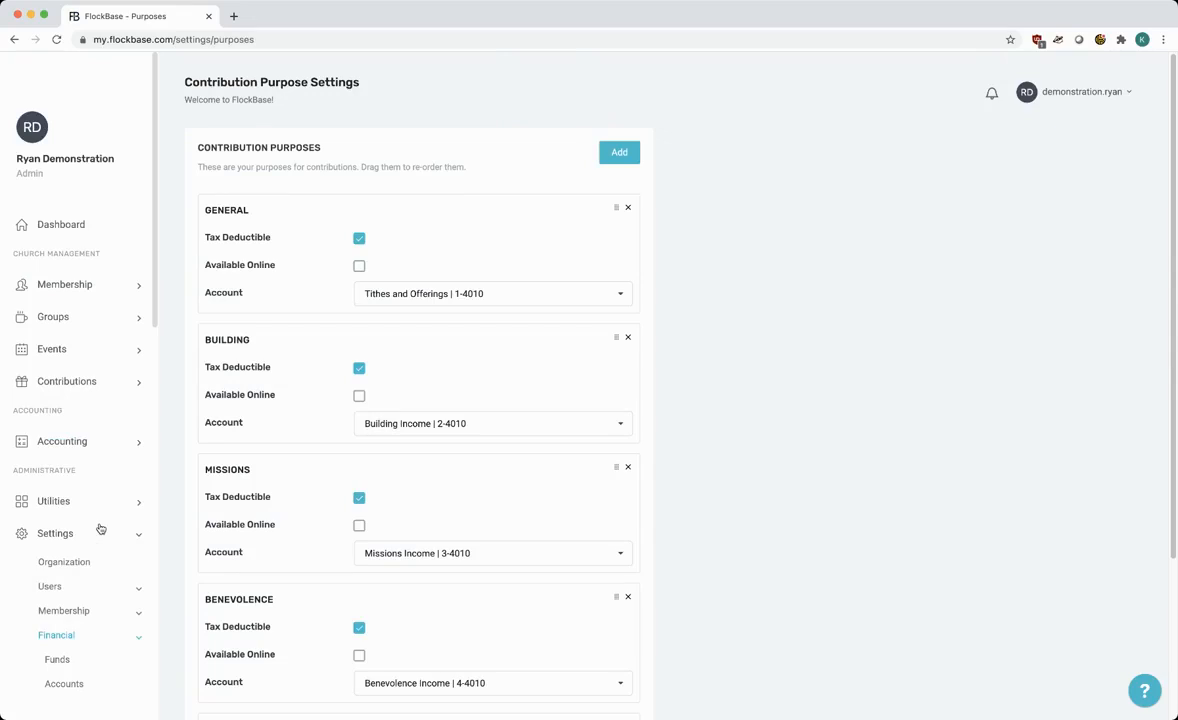
{"action": "scroll", "coordinate": [97, 513], "scroll_direction": "down", "scroll_amount": 3}
{"action": "scroll", "coordinate": [320, 440], "scroll_direction": "down", "scroll_amount": 3}
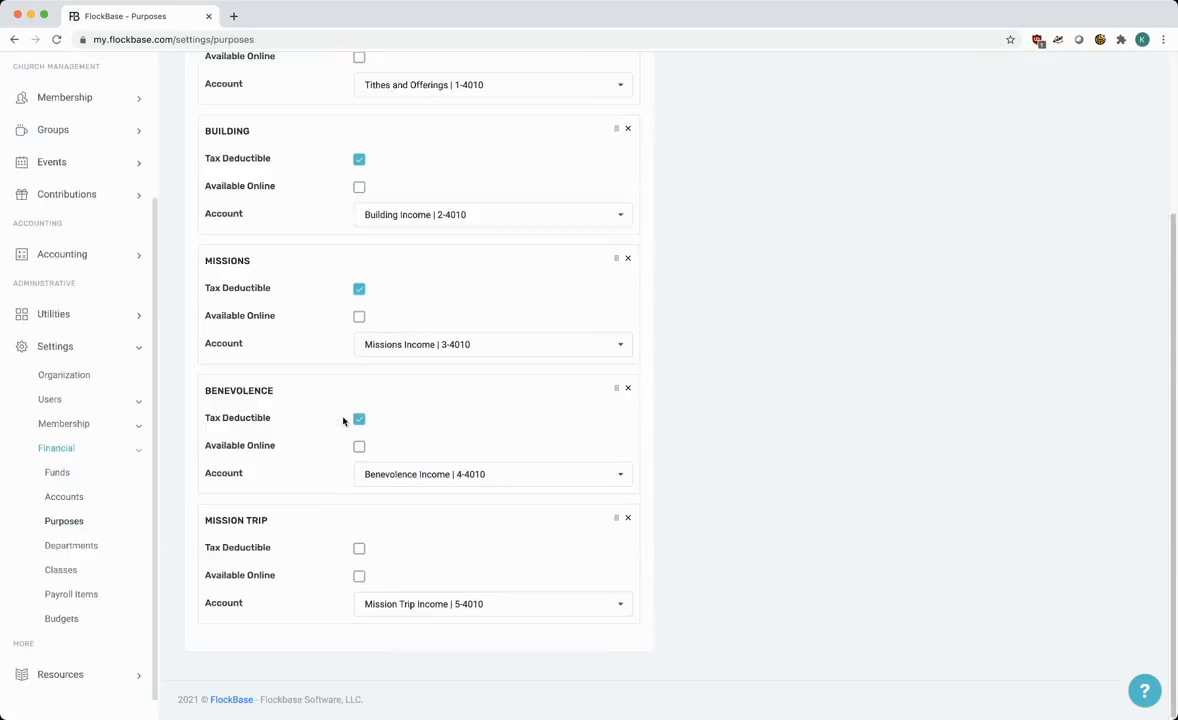
- Rename the General contribution purpose to General Fund and check which income accounts it can be linked to
{"action": "scroll", "coordinate": [343, 421], "scroll_direction": "up", "scroll_amount": 3}
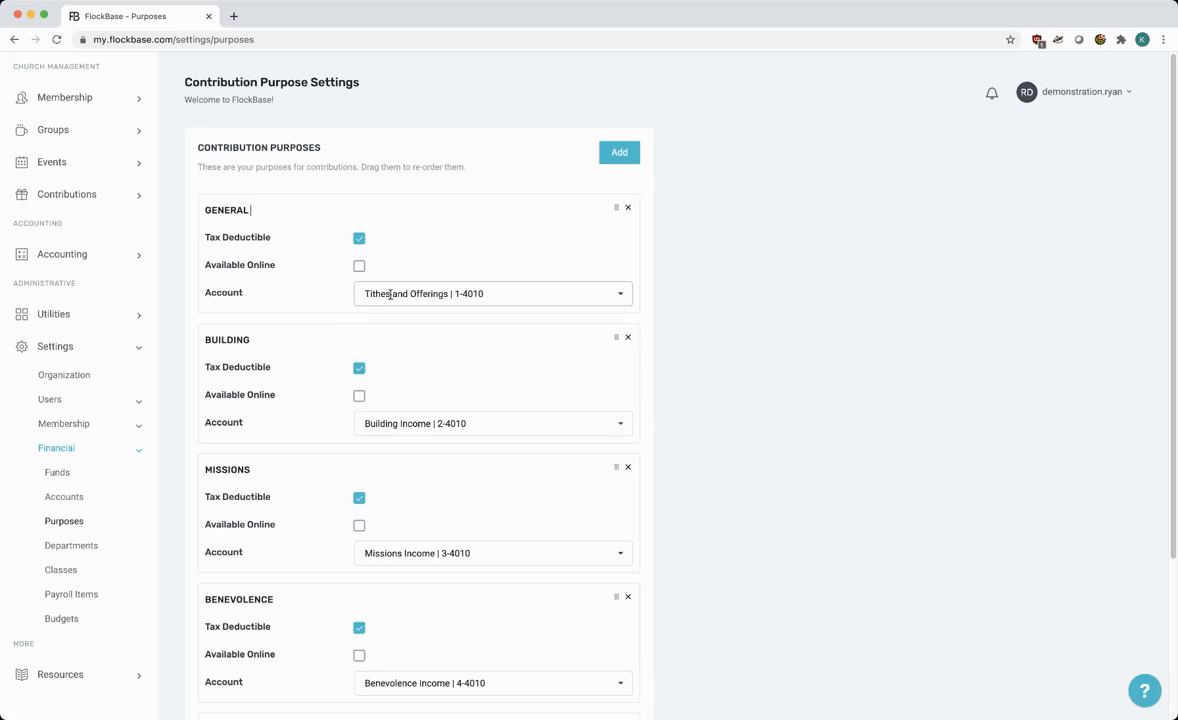
{"action": "type", "text": "FUND"}
{"action": "left_click", "coordinate": [490, 294]}
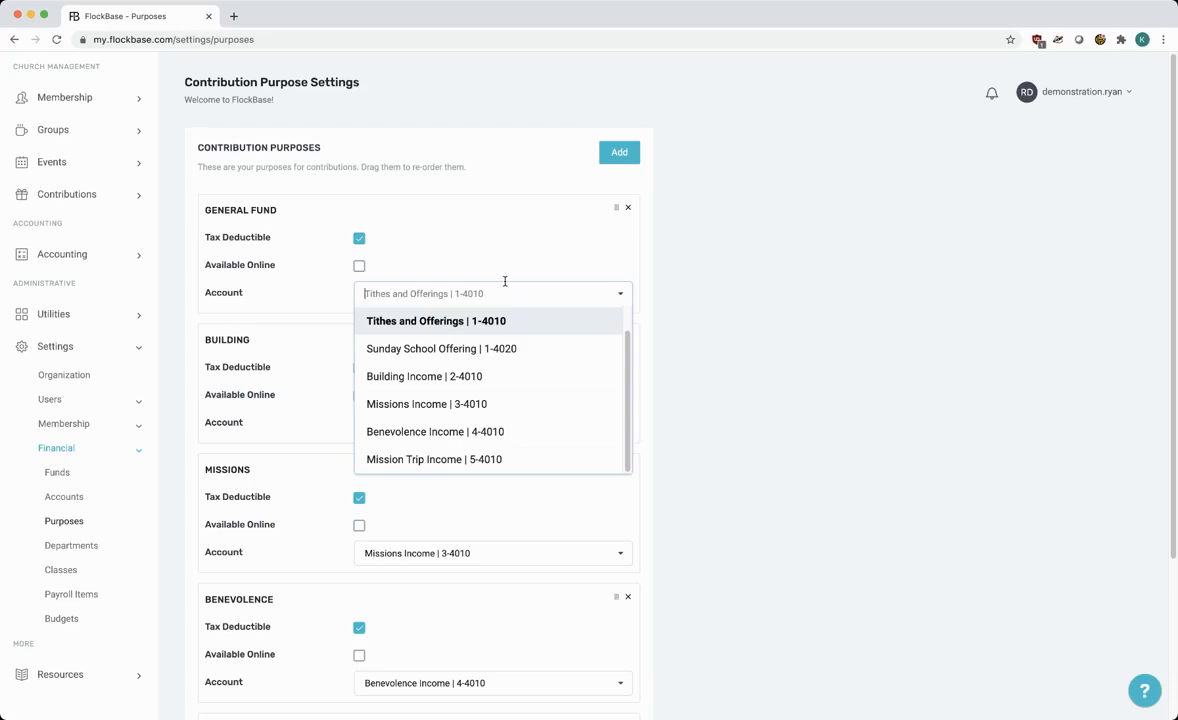
{"action": "left_click", "coordinate": [294, 302]}
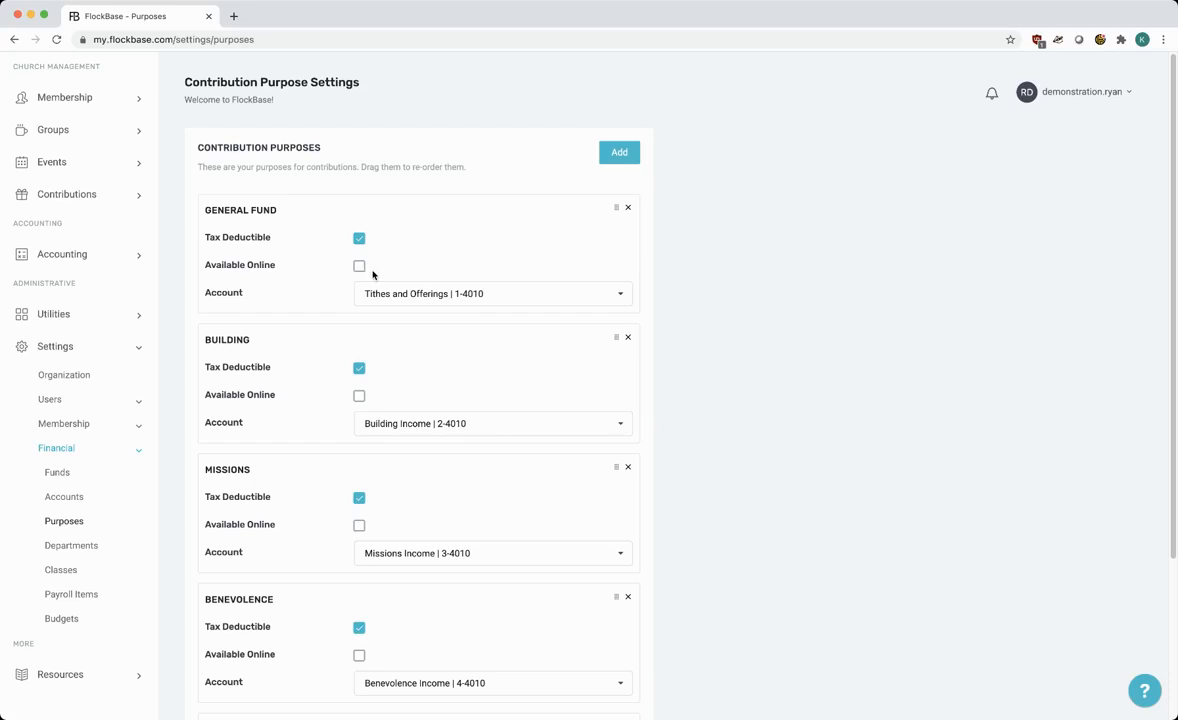
- Make the General Fund and Building purposes available online and mark the Mission Trip purpose as tax deductible
{"action": "left_click", "coordinate": [359, 266]}
{"action": "left_click", "coordinate": [360, 399]}
{"action": "scroll", "coordinate": [495, 378], "scroll_direction": "down", "scroll_amount": 3}
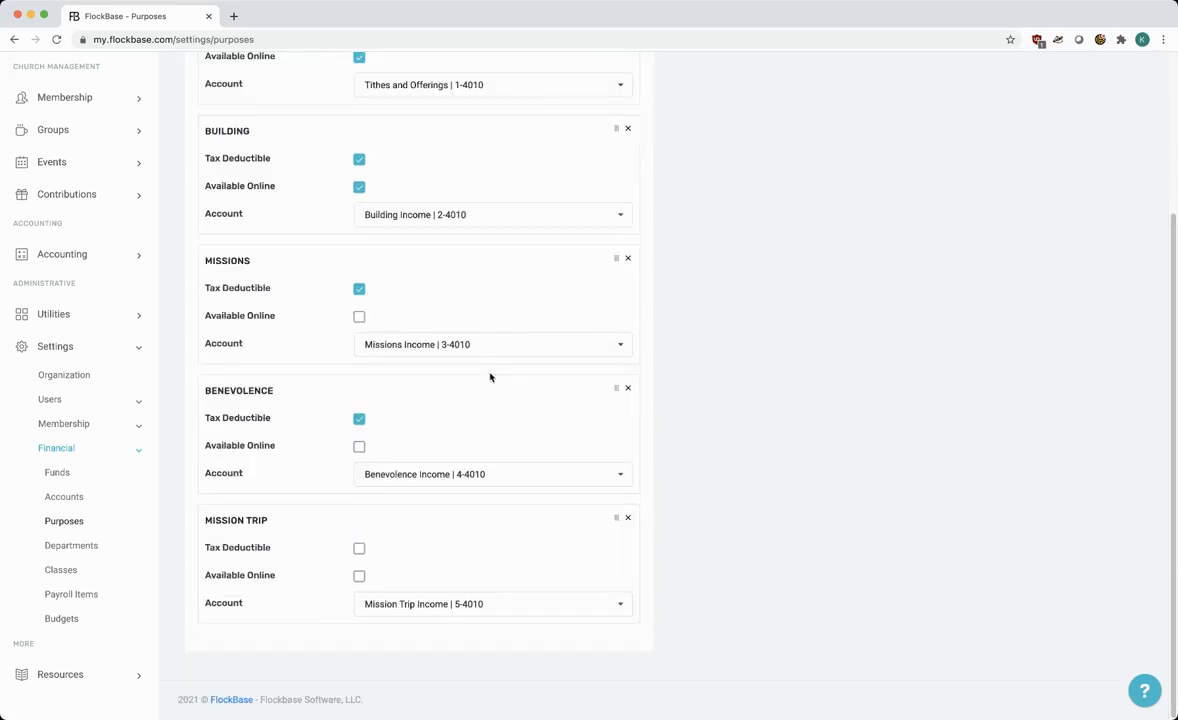
{"action": "left_click", "coordinate": [359, 550]}
{"action": "left_click", "coordinate": [360, 576]}
{"action": "left_click", "coordinate": [361, 577]}
- Review the contribution purposes and the income accounts selectable for the General Fund purpose, keeping its current account
{"action": "scroll", "coordinate": [476, 557], "scroll_direction": "up", "scroll_amount": 3}
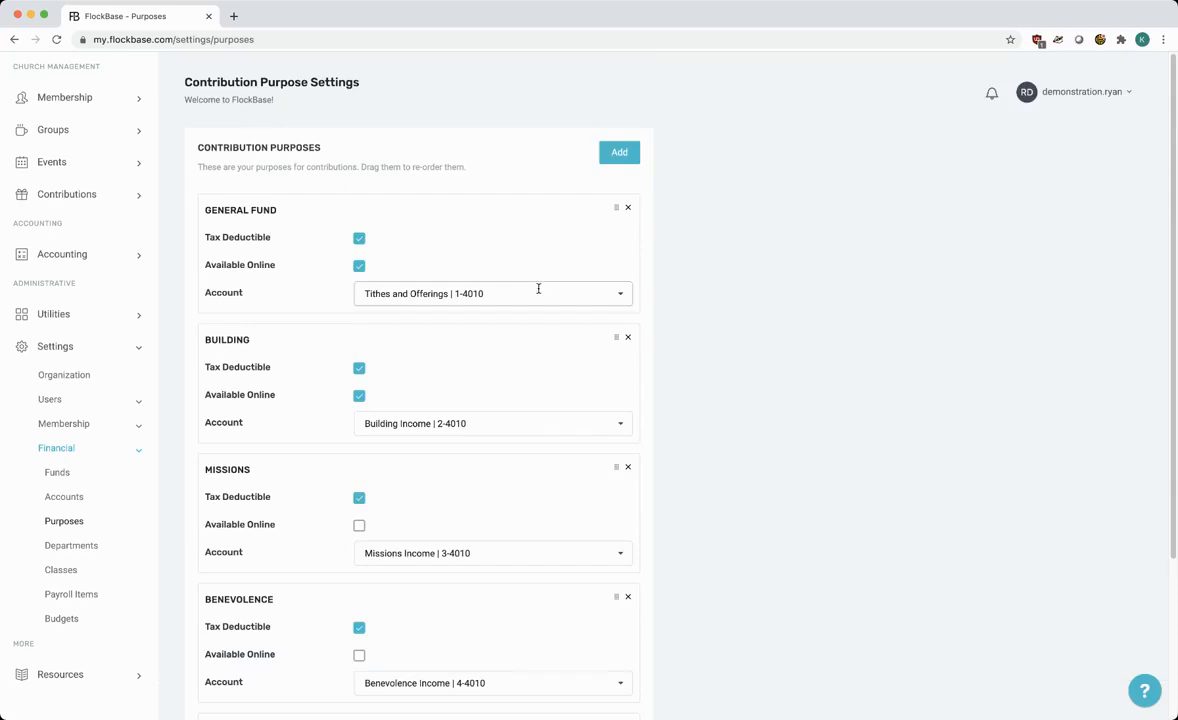
{"action": "left_click", "coordinate": [477, 296]}
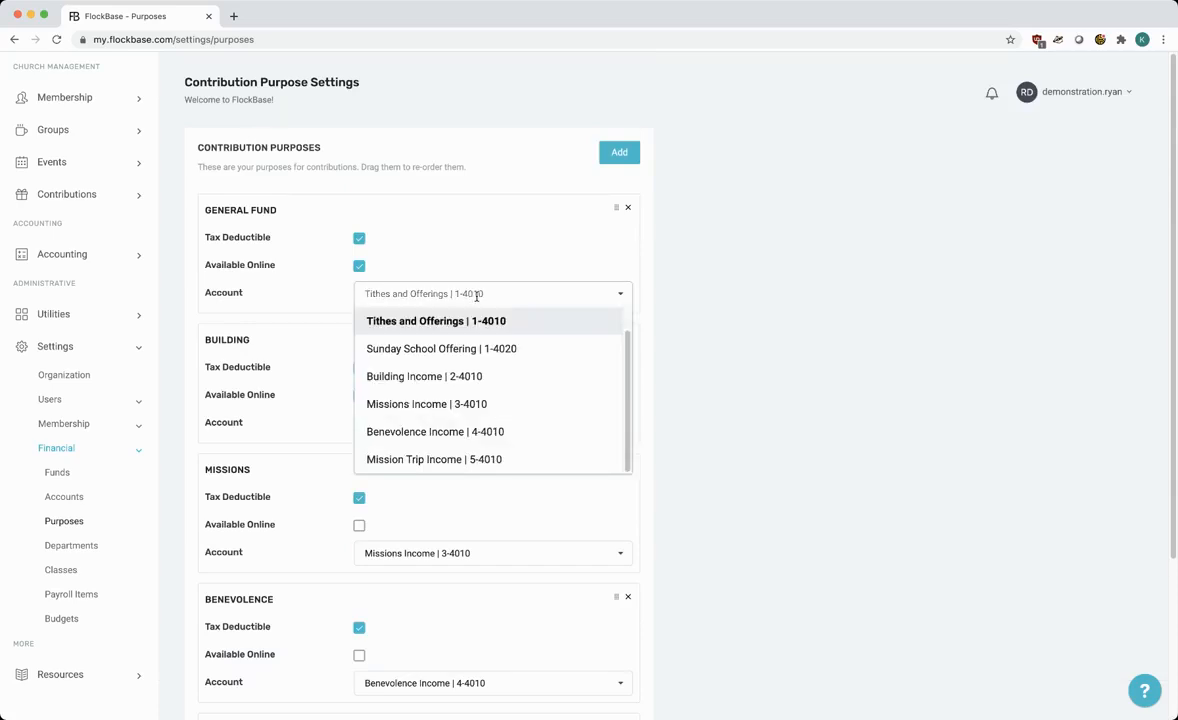
{"action": "left_click", "coordinate": [477, 296]}
{"action": "scroll", "coordinate": [552, 321], "scroll_direction": "down", "scroll_amount": 2}
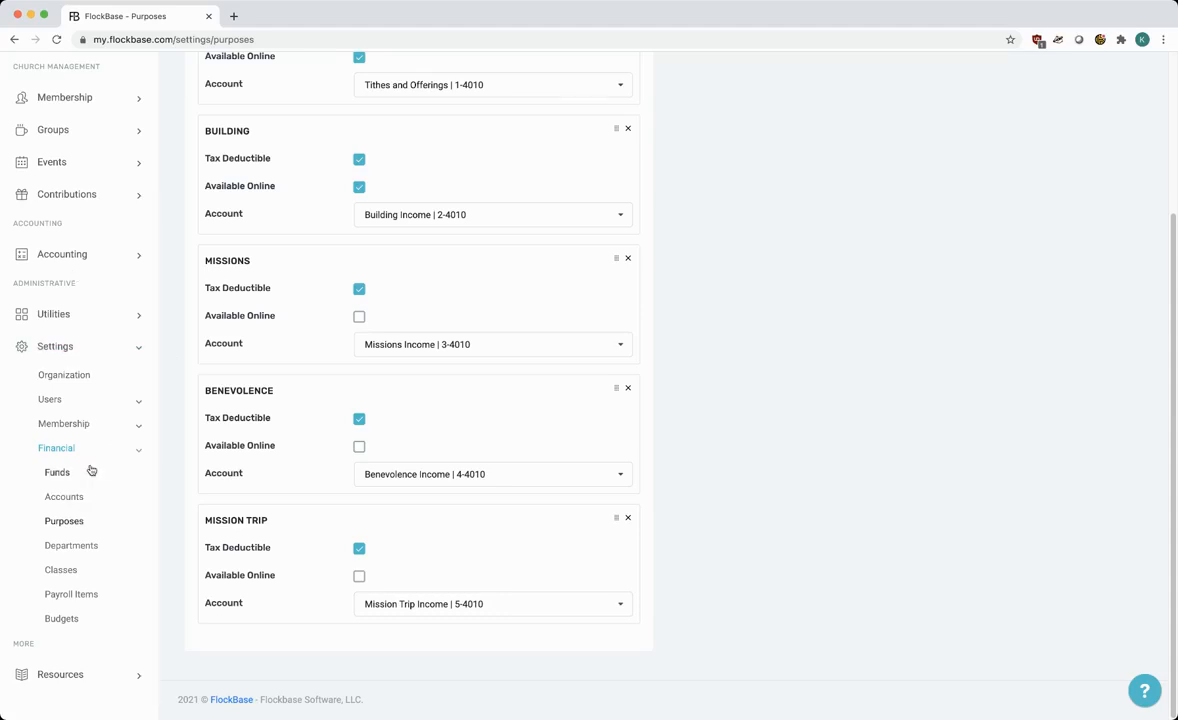
{"action": "scroll", "coordinate": [470, 360], "scroll_direction": "up", "scroll_amount": 3}
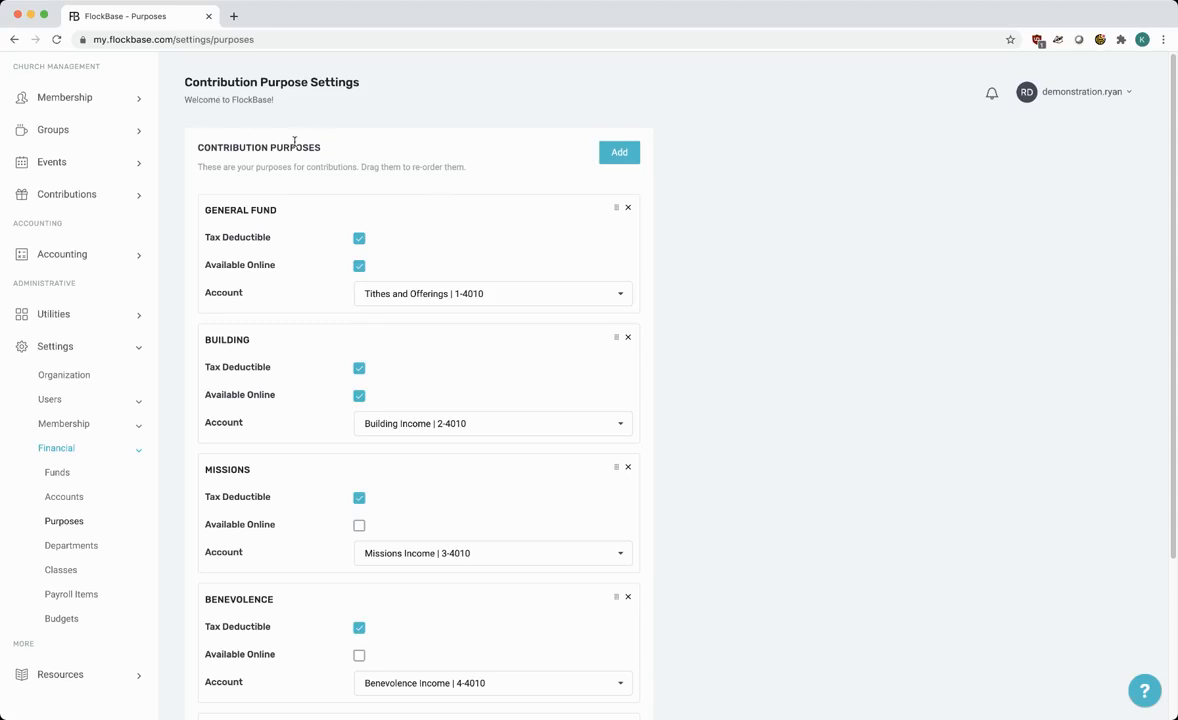
{"action": "scroll", "coordinate": [295, 146], "scroll_direction": "down", "scroll_amount": 1}
{"action": "left_click", "coordinate": [494, 275]}
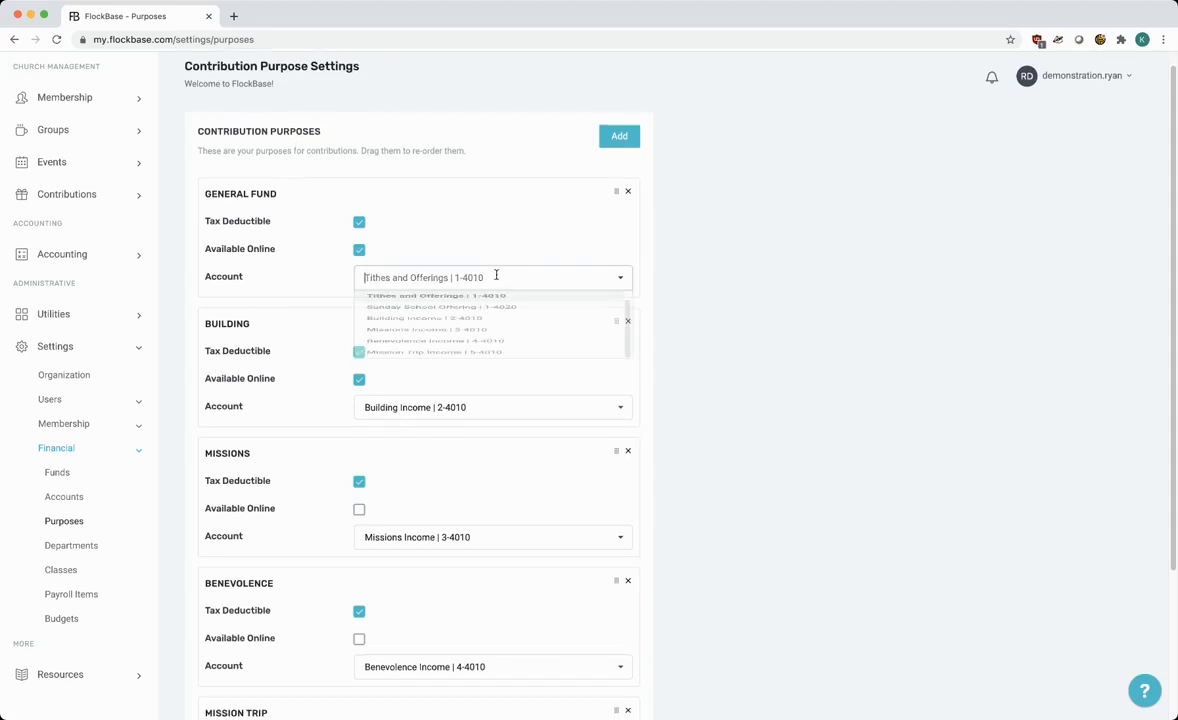
{"action": "left_click", "coordinate": [676, 283]}
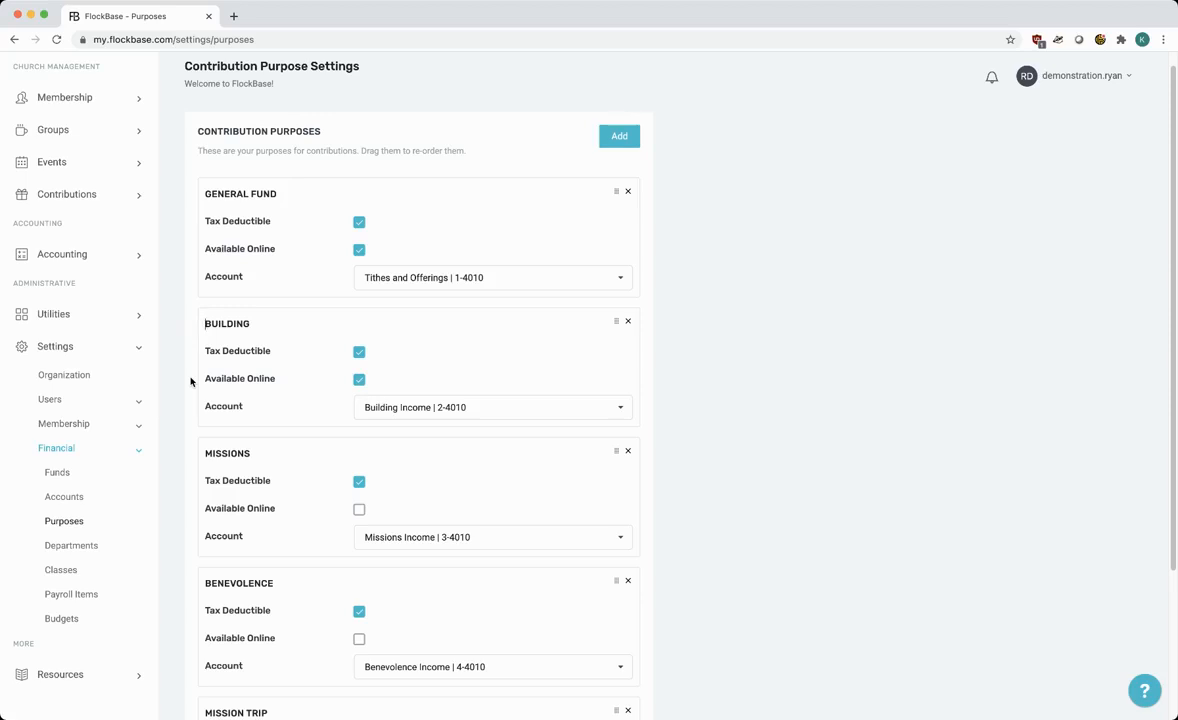
- Open the accounting journal entries and start a new journal entry
{"action": "left_click", "coordinate": [75, 254]}
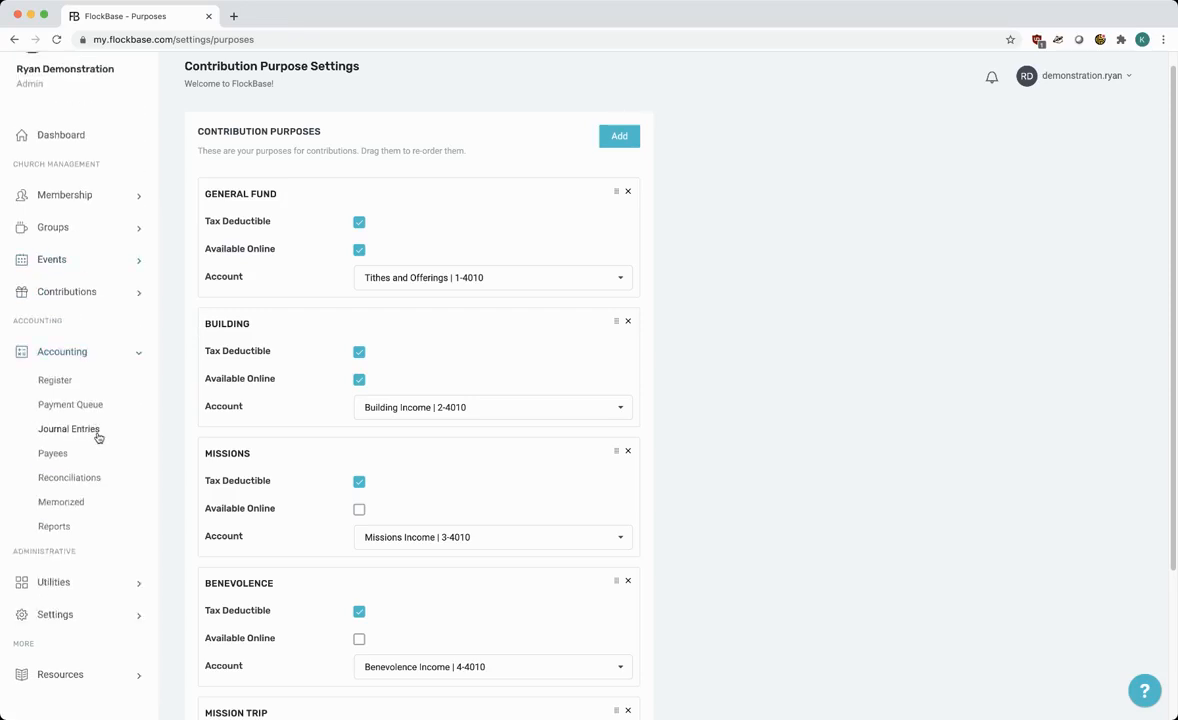
{"action": "left_click", "coordinate": [98, 437]}
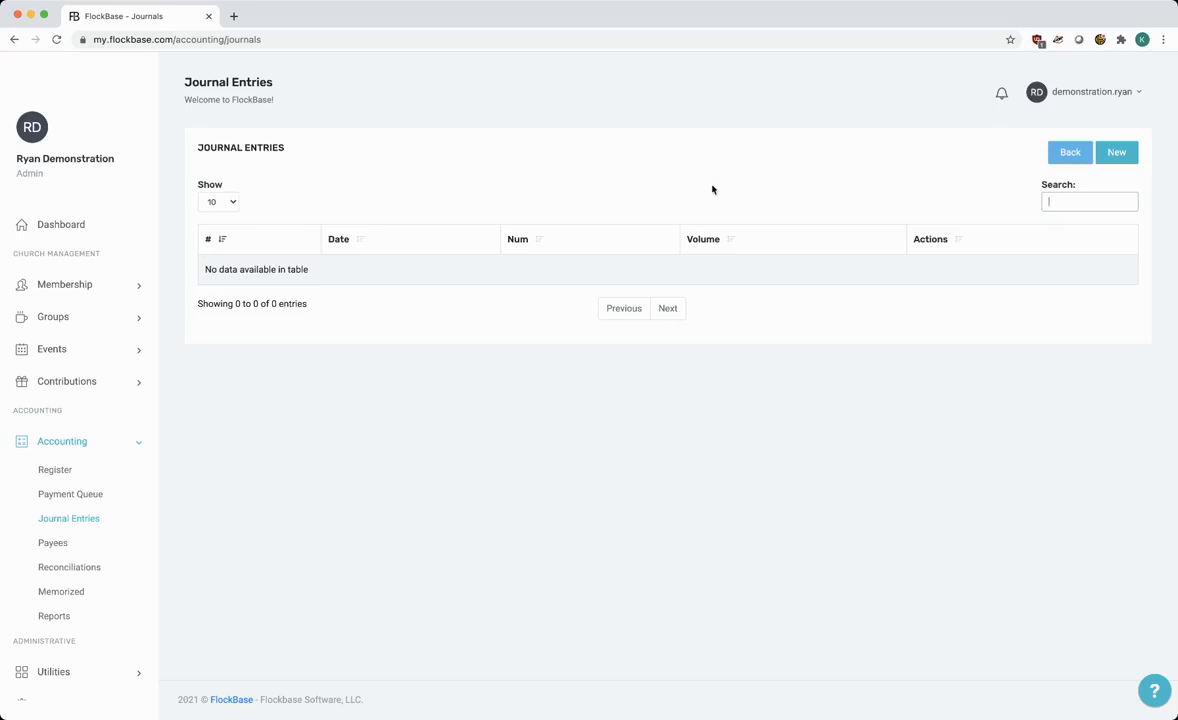
{"action": "left_click", "coordinate": [1118, 153]}
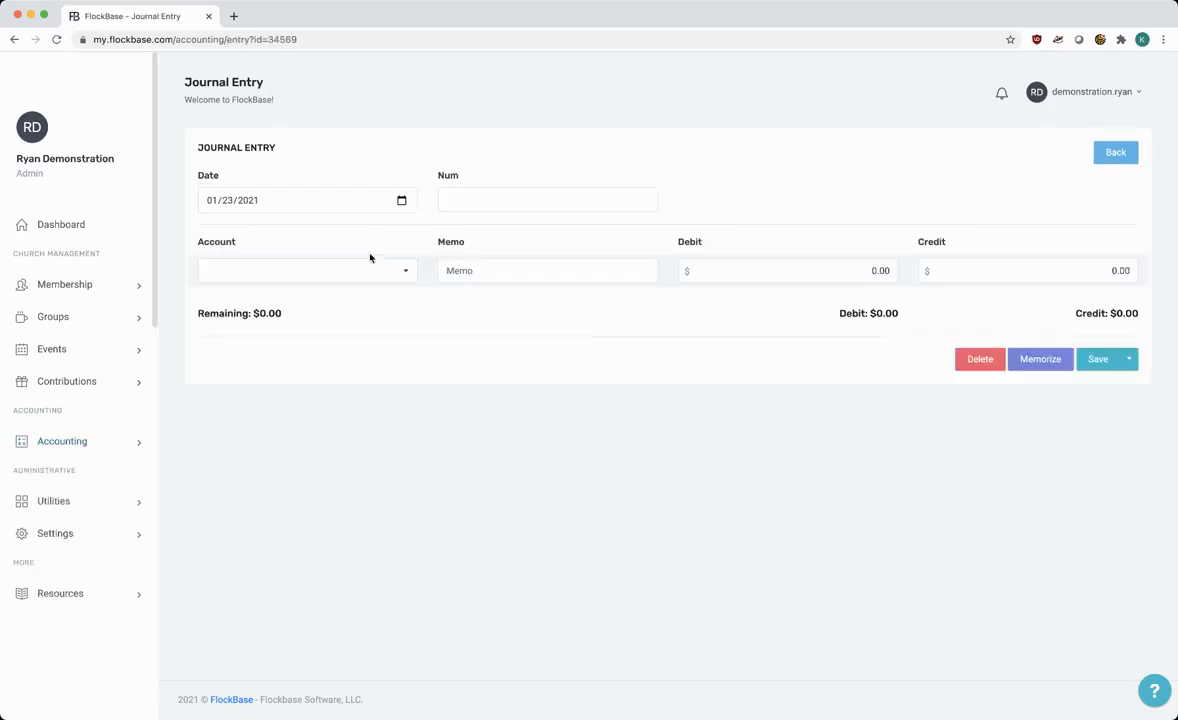
- Date the journal entry 12/31/2020 and set its number to Beginning Balance Entry
{"action": "left_click", "coordinate": [209, 204]}
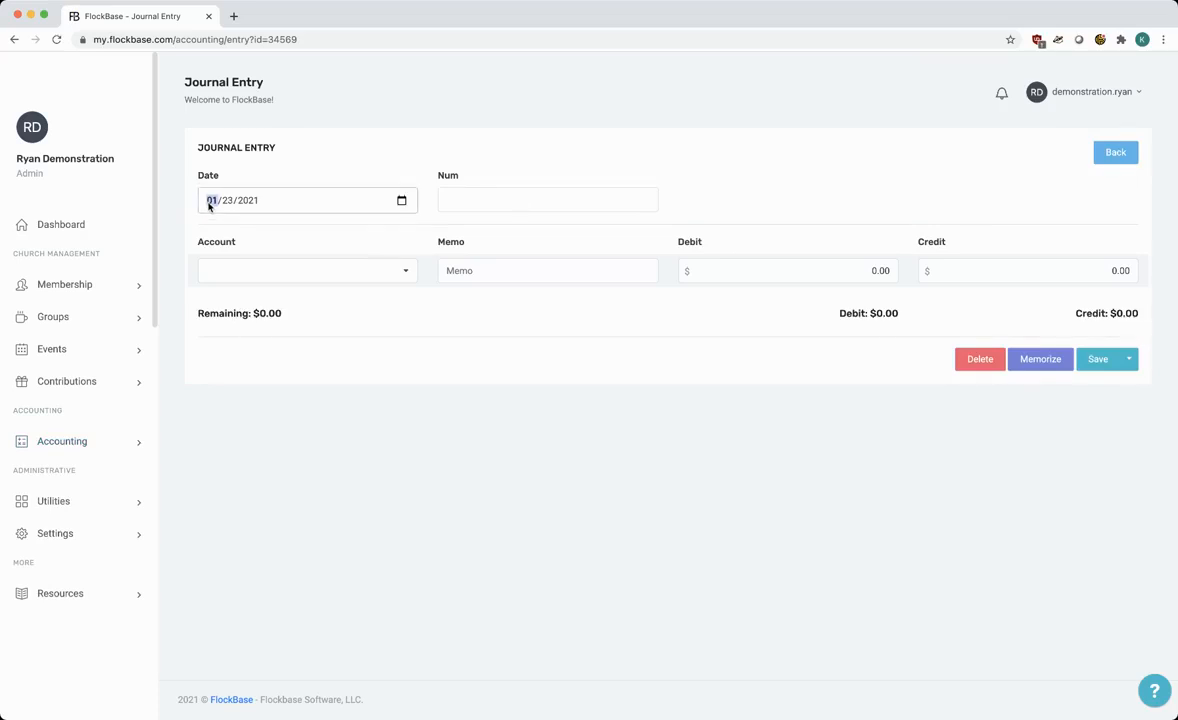
{"action": "type", "text": "12312020"}
{"action": "left_click", "coordinate": [555, 190]}
{"action": "type", "text": "Beginning"}
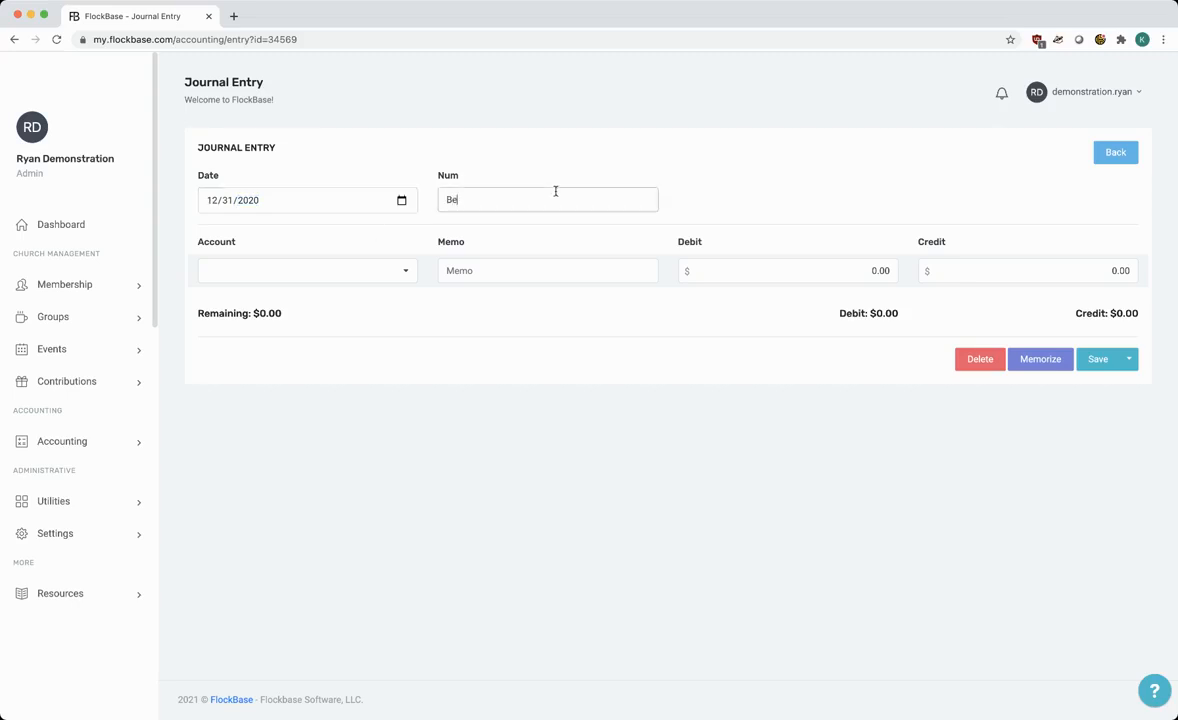
{"action": "type", "text": "alance Entry"}
- Fill the first journal line with account Checking | 1010, memo "$100,000 in Checking" and a debit of 100000
{"action": "left_click", "coordinate": [391, 273]}
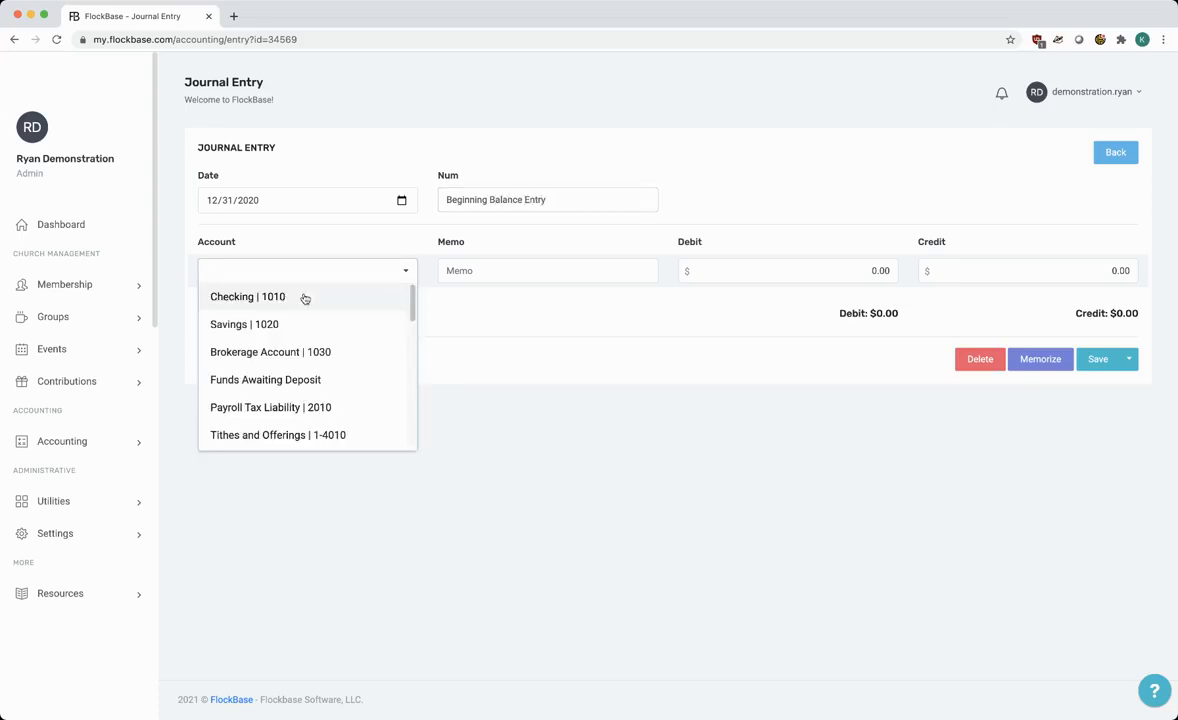
{"action": "left_click", "coordinate": [259, 292]}
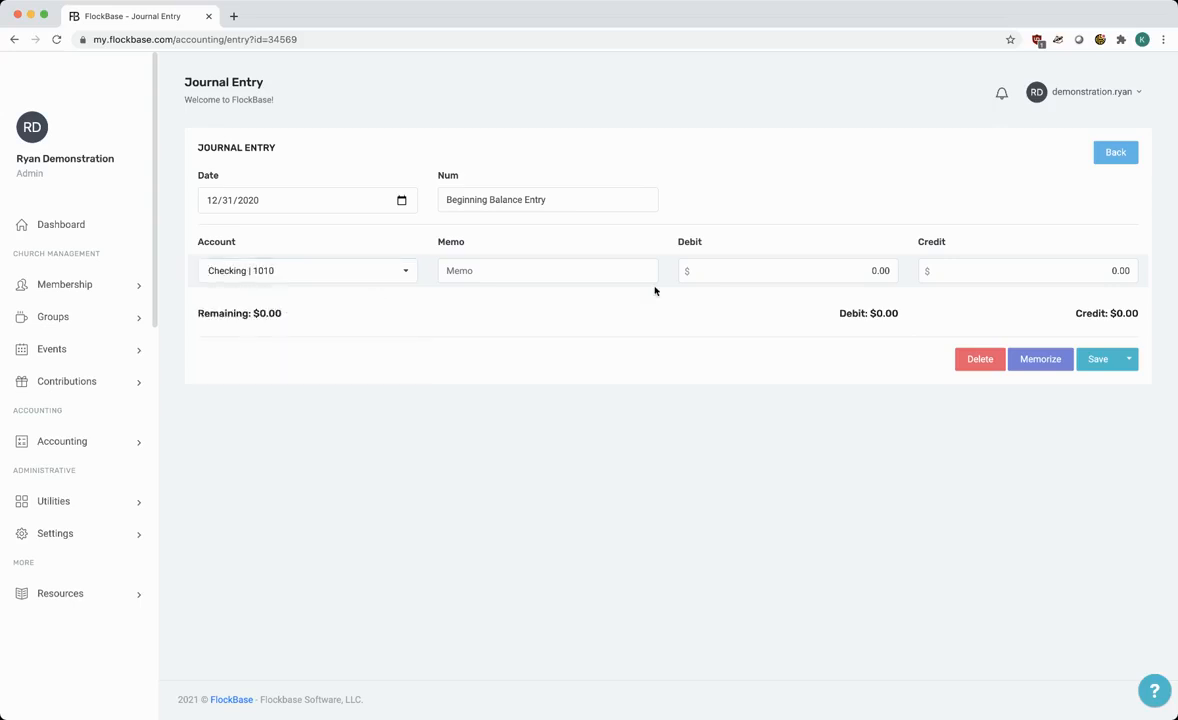
{"action": "left_click", "coordinate": [561, 277]}
{"action": "type", "text": "$100,000 in Checking"}
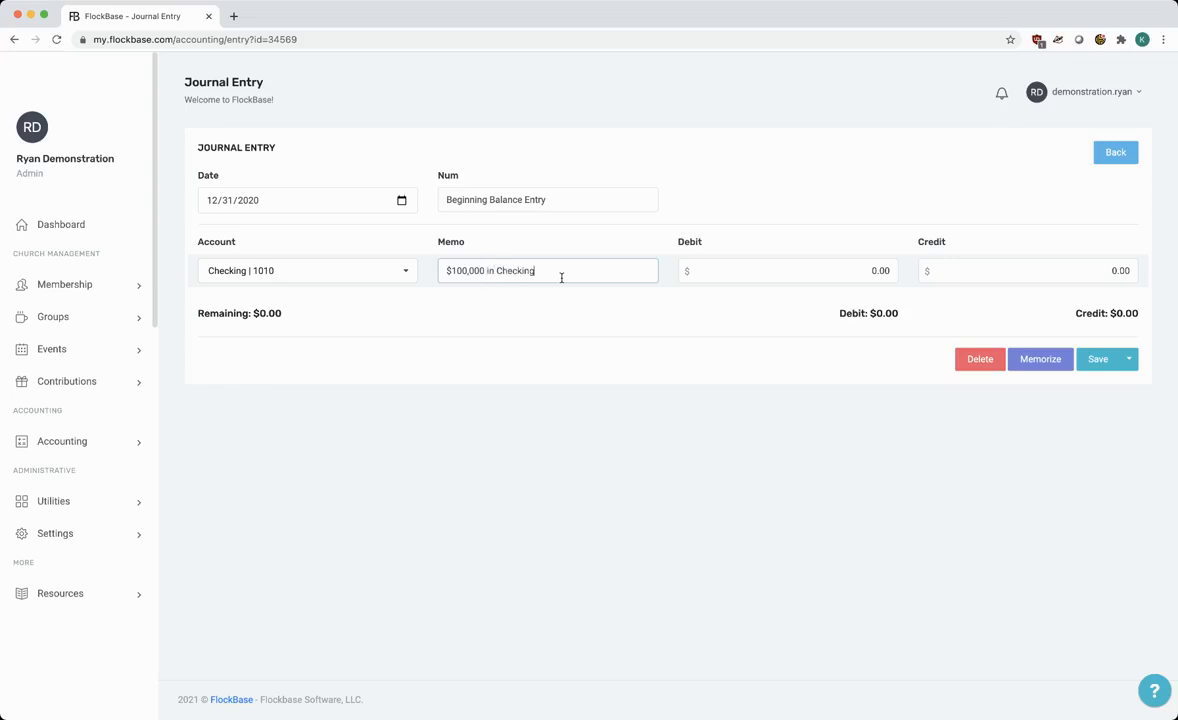
{"action": "left_click", "coordinate": [776, 264]}
{"action": "left_click_drag", "start_coordinate": [776, 264], "coordinate": [915, 278]}
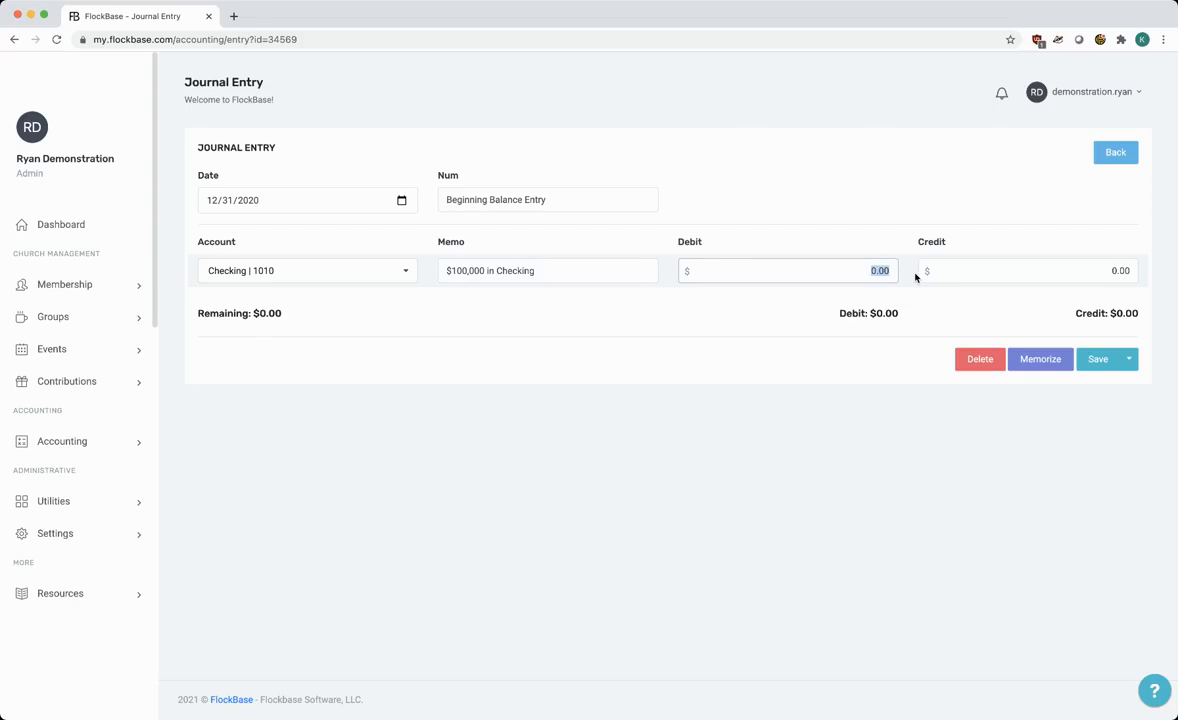
{"action": "type", "text": "100"}
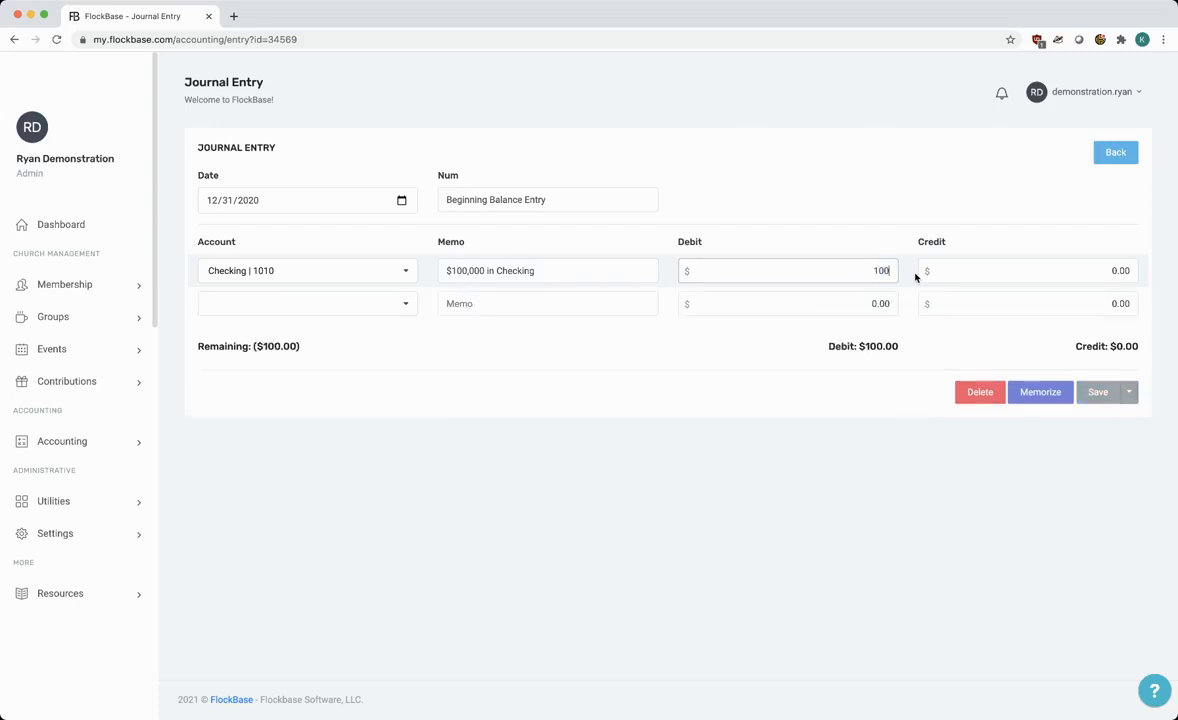
{"action": "type", "text": "000"}
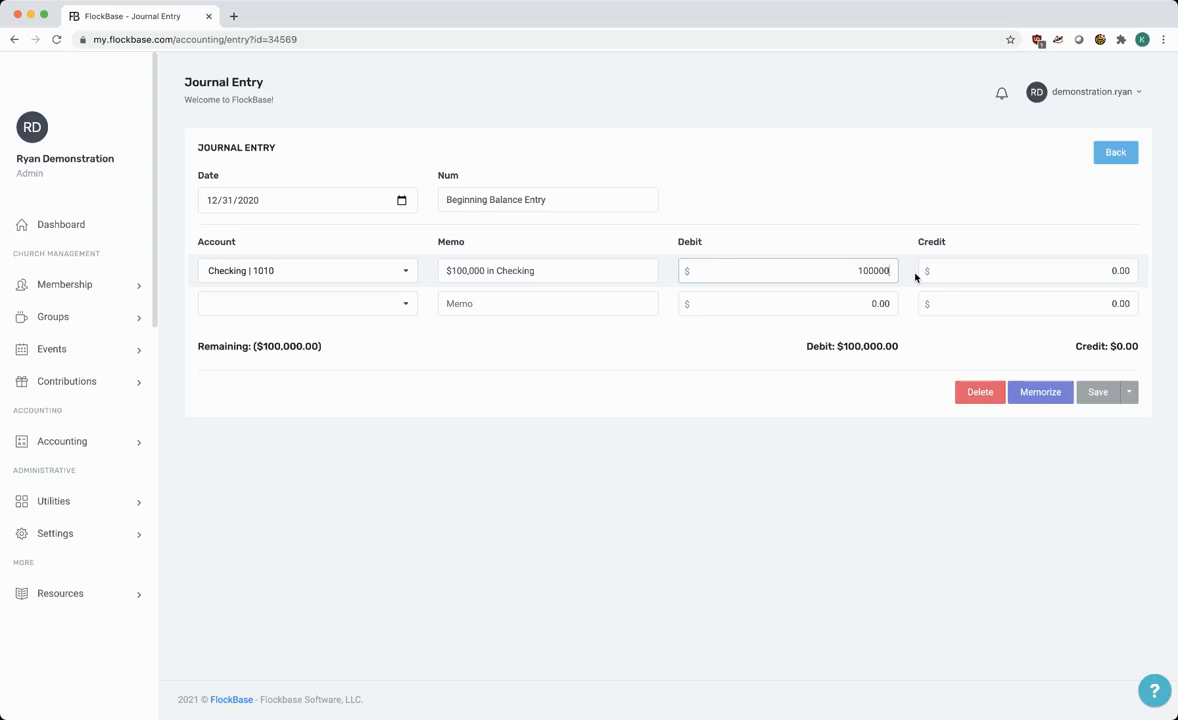
- Fill the second journal line with account Savings | 1020, memo "$20,000 in Savings" and a debit of 20000
{"action": "left_click", "coordinate": [317, 305]}
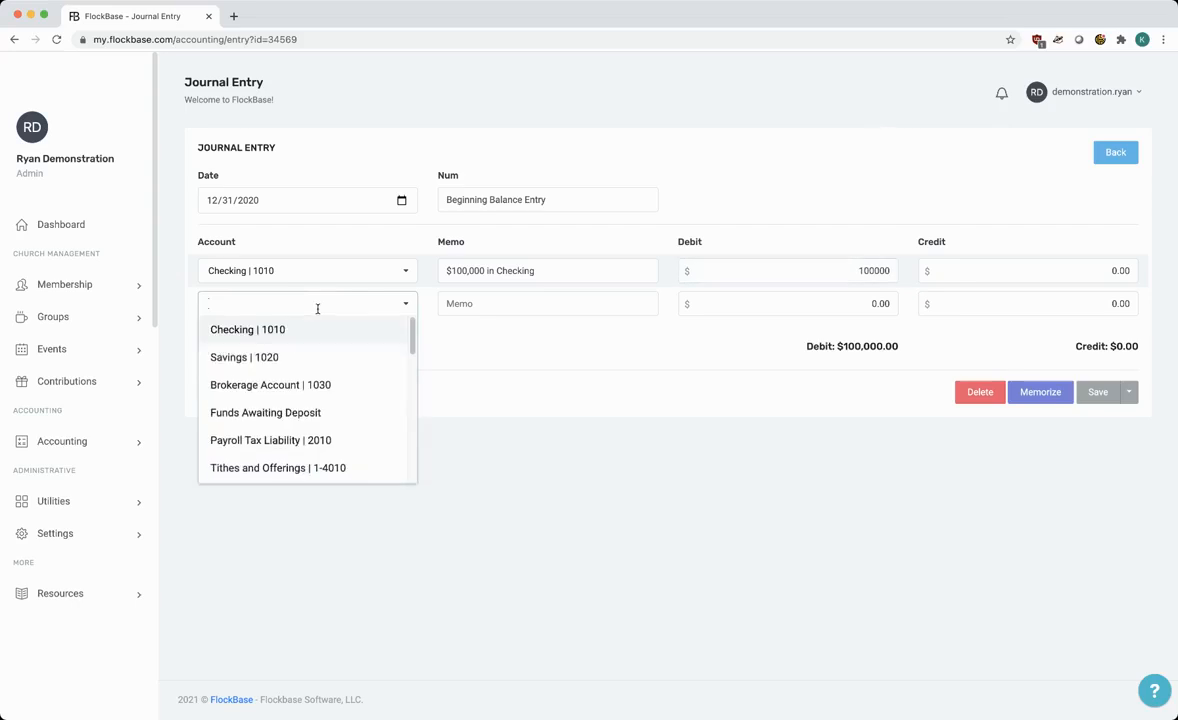
{"action": "left_click", "coordinate": [272, 357]}
{"action": "left_click", "coordinate": [485, 299]}
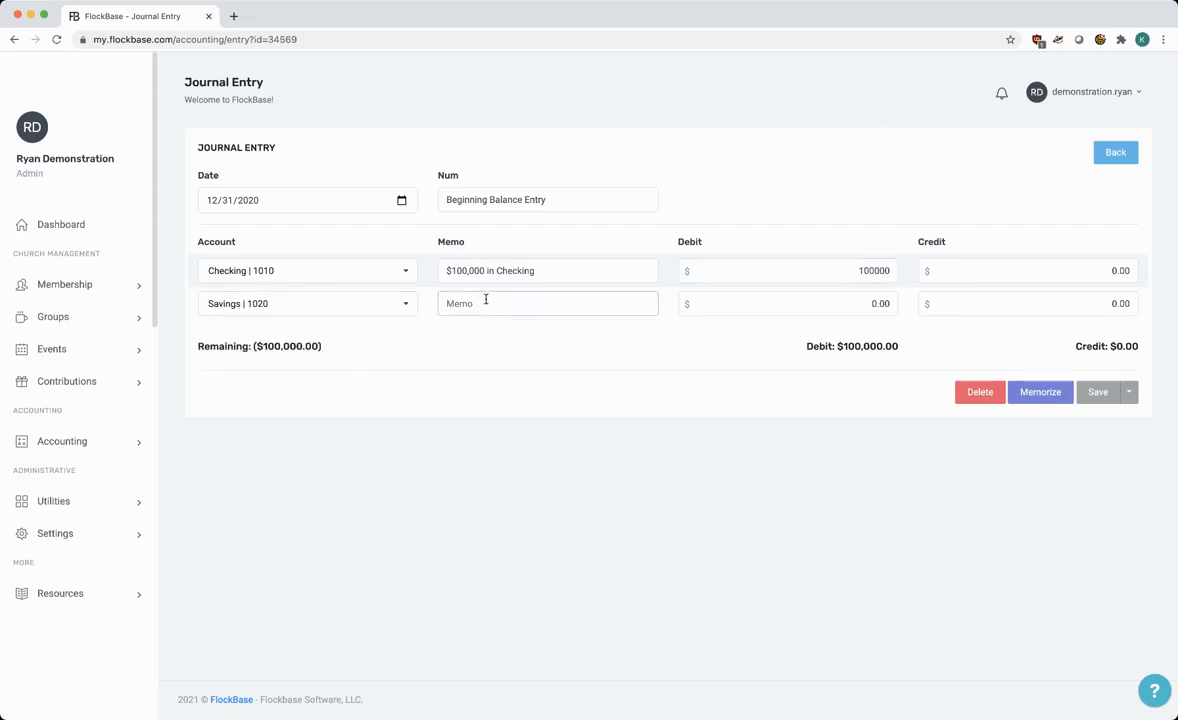
{"action": "type", "text": "$20,000 in Savings"}
{"action": "left_click", "coordinate": [789, 300]}
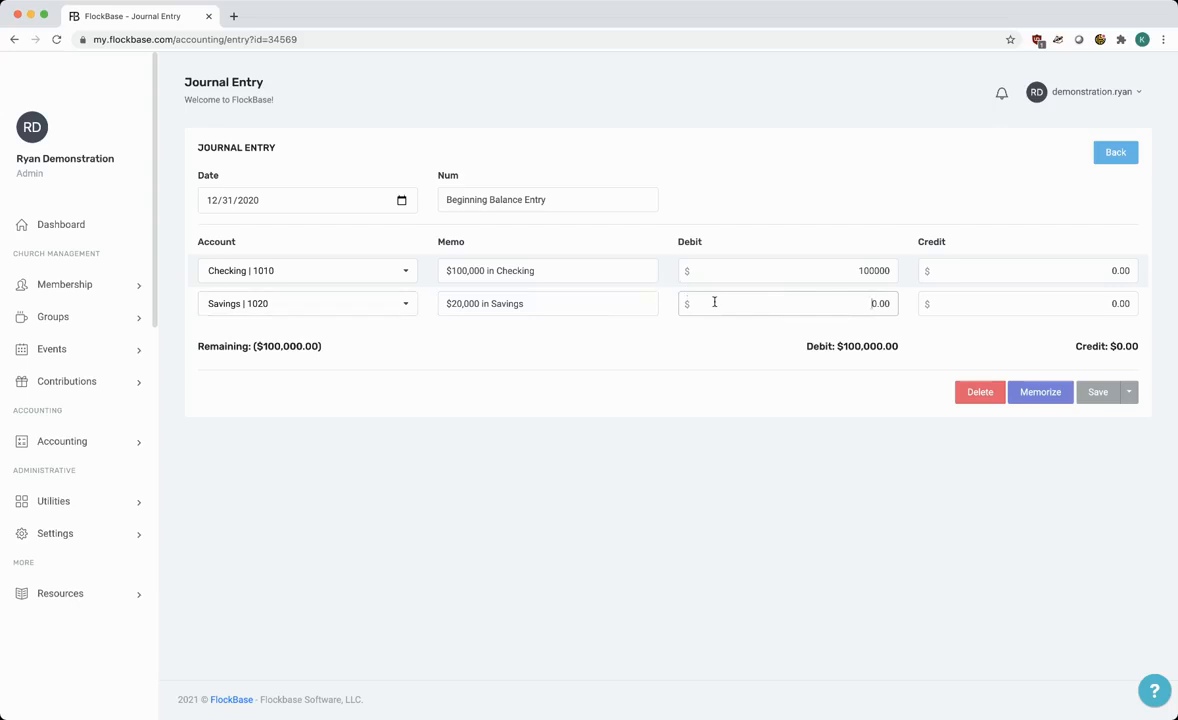
{"action": "left_click_drag", "start_coordinate": [892, 306], "coordinate": [950, 323]}
{"action": "double_click", "coordinate": [847, 305]}
{"action": "type", "text": "2000"}
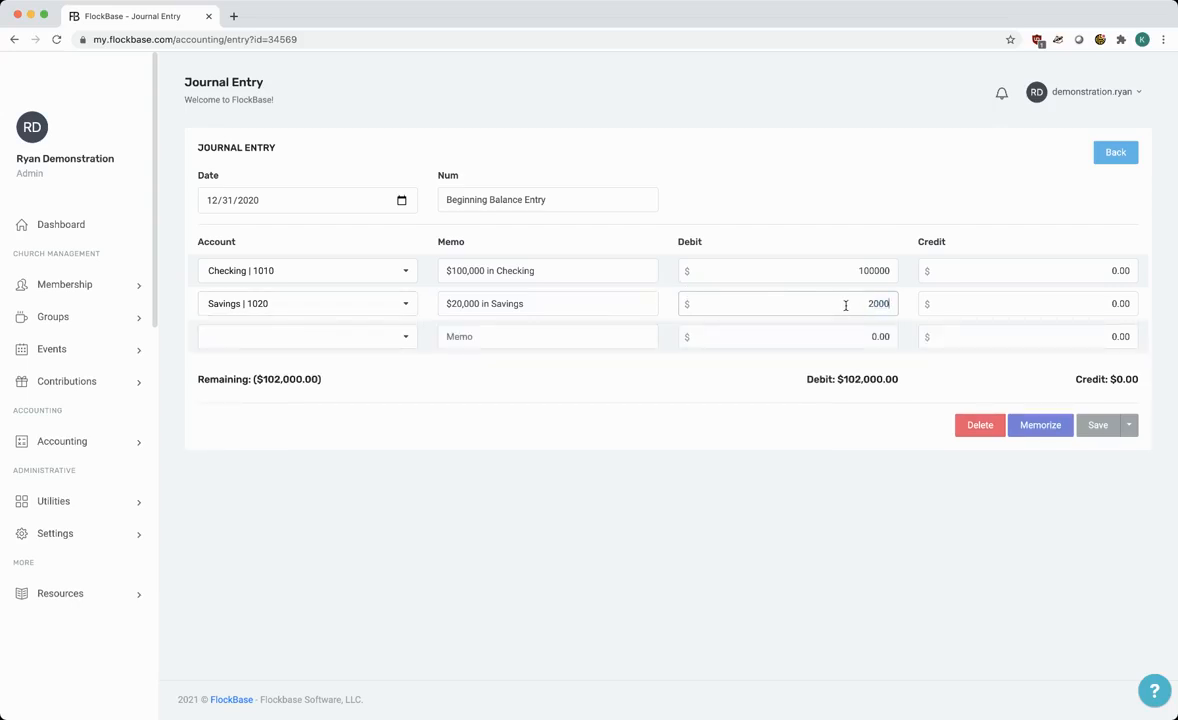
{"action": "type", "text": "0"}
{"action": "left_click_drag", "start_coordinate": [835, 380], "coordinate": [928, 386]}
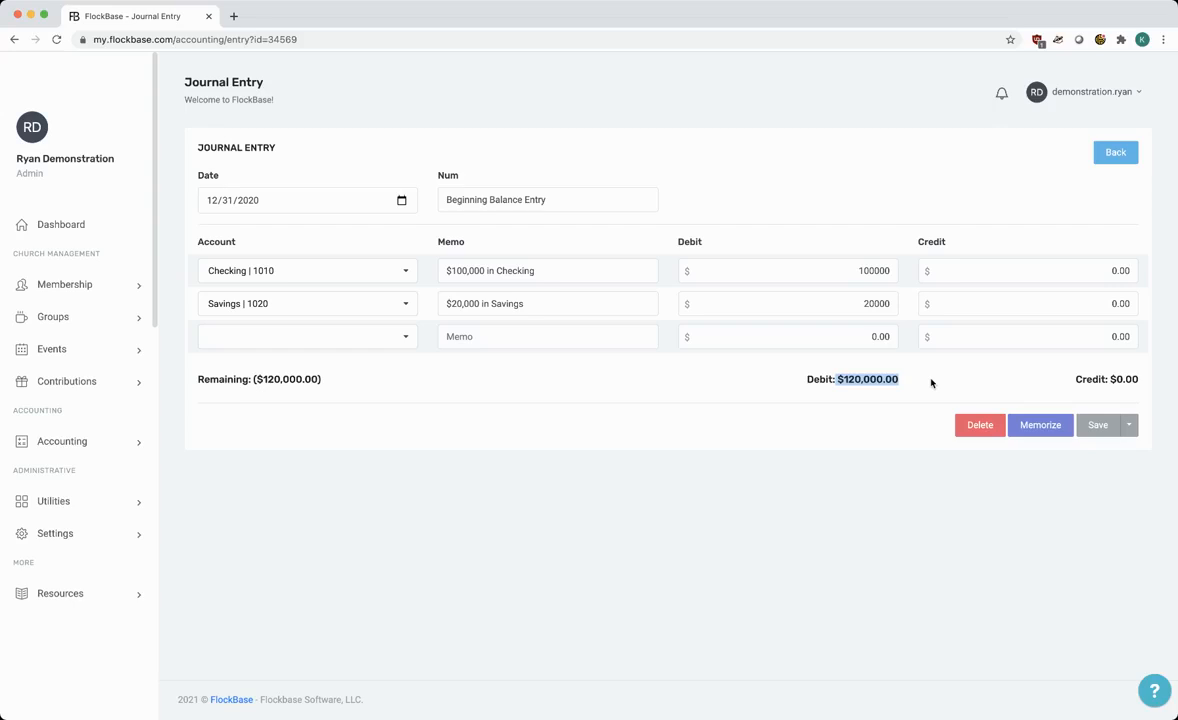
- Fill the third journal line with account Building Income | 2-4010, memo "$40,000 in Bldg Fund" and a credit of 40000
{"action": "left_click", "coordinate": [405, 339]}
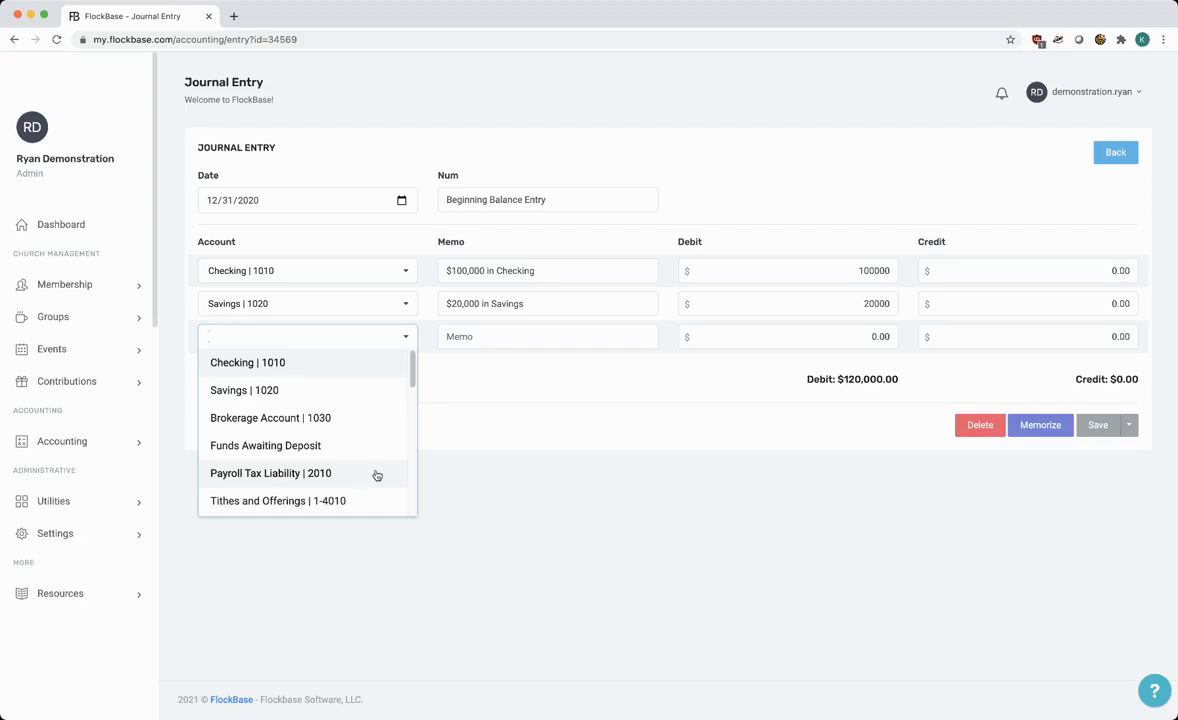
{"action": "scroll", "coordinate": [346, 451], "scroll_direction": "down", "scroll_amount": 1}
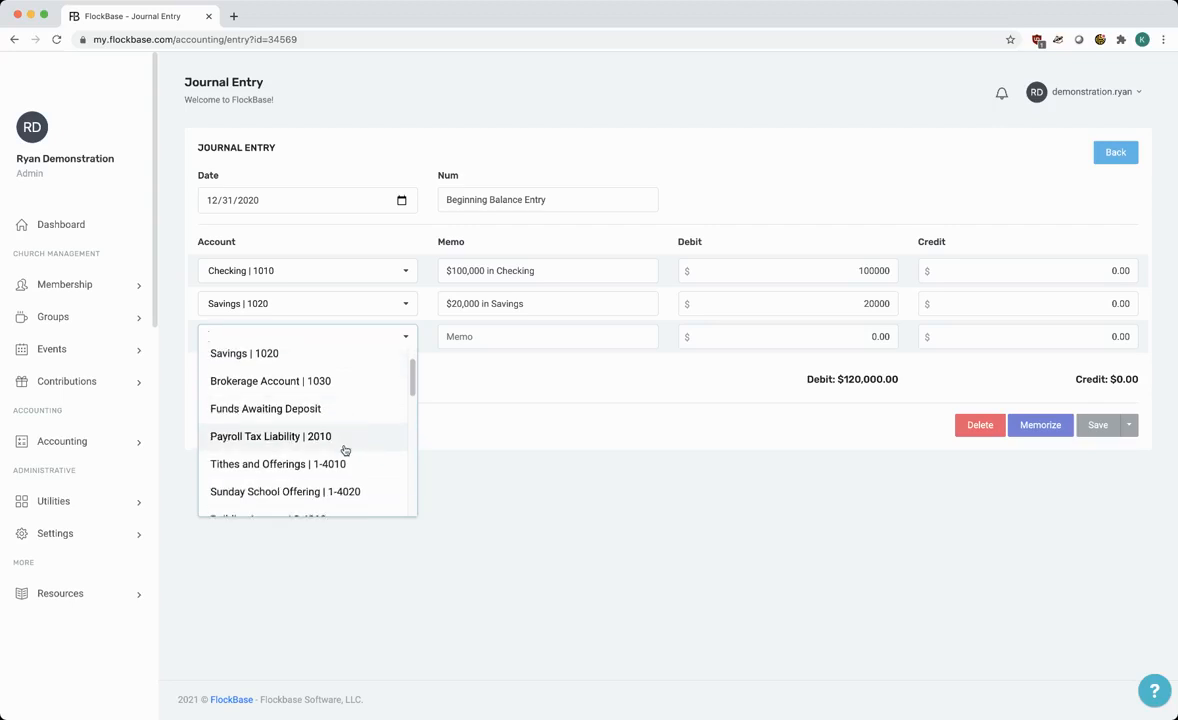
{"action": "scroll", "coordinate": [345, 450], "scroll_direction": "down", "scroll_amount": 8}
{"action": "scroll", "coordinate": [330, 428], "scroll_direction": "up", "scroll_amount": 4}
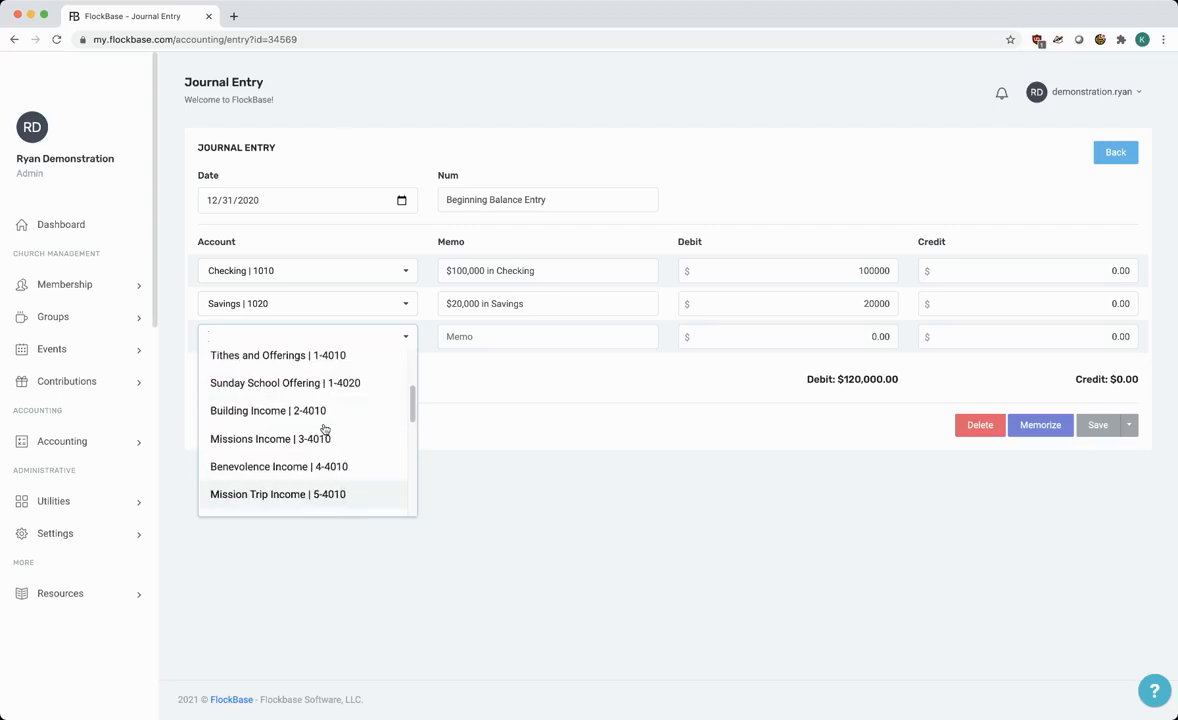
{"action": "left_click", "coordinate": [305, 410]}
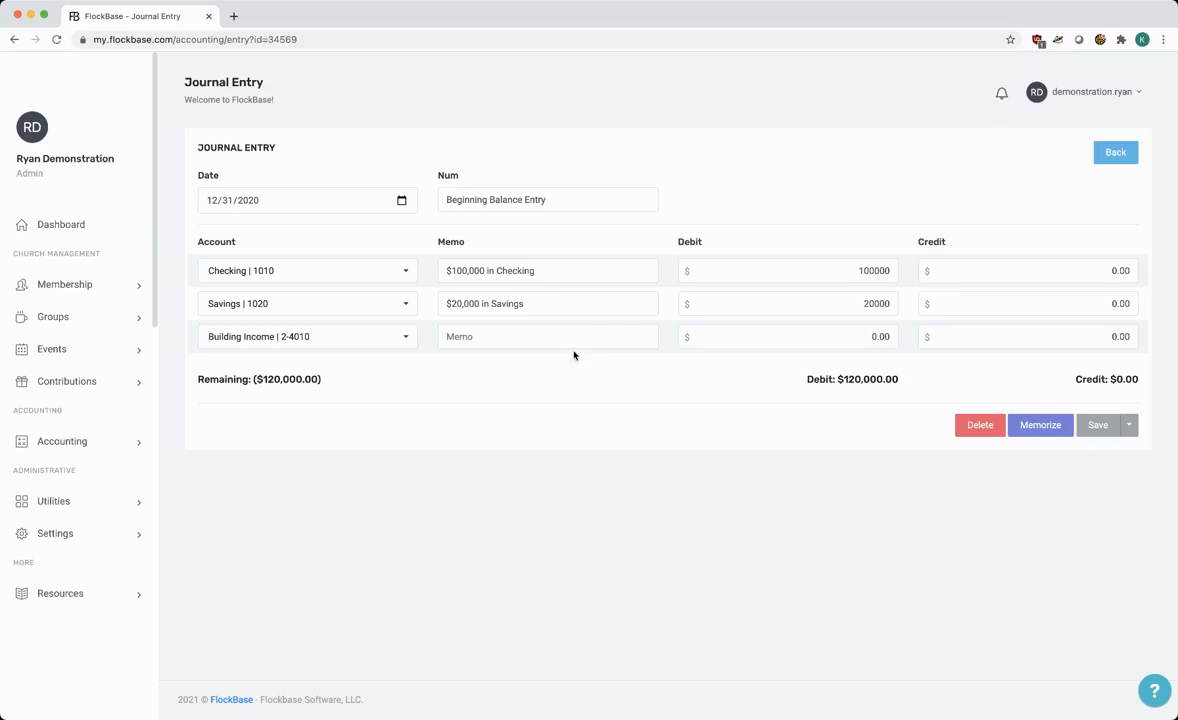
{"action": "left_click", "coordinate": [539, 326]}
{"action": "type", "text": "$40,000"}
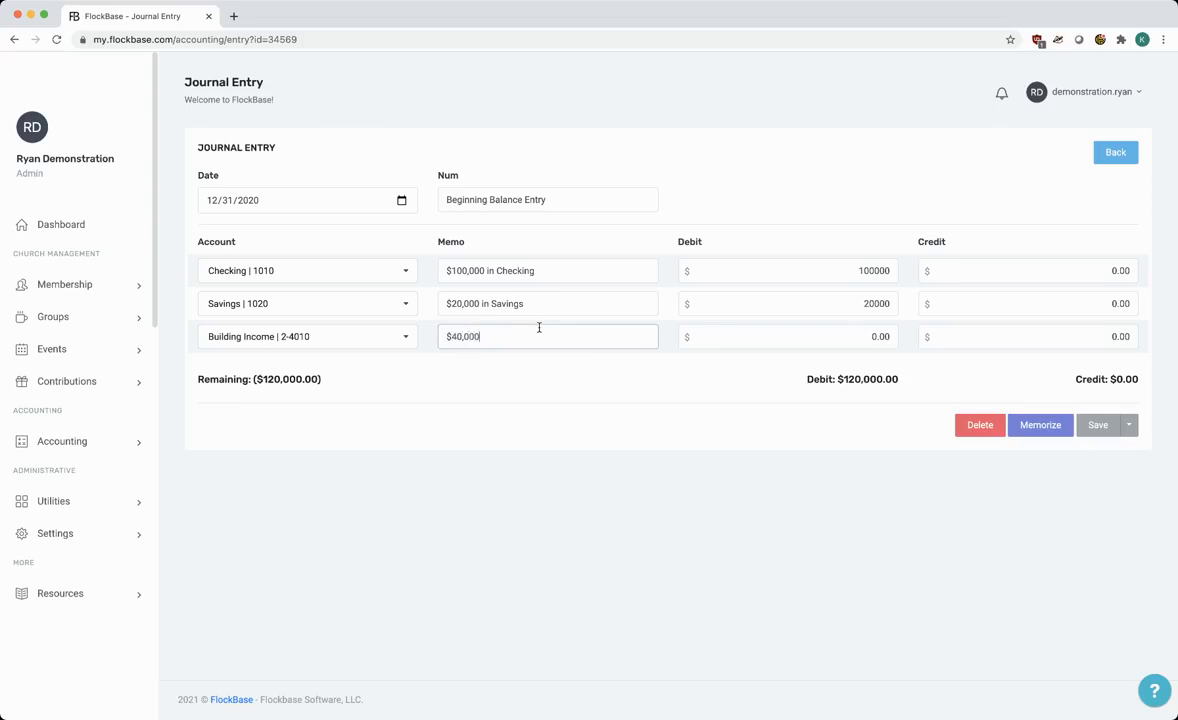
{"action": "type", "text": " in Bldg Fund"}
{"action": "left_click", "coordinate": [1040, 337]}
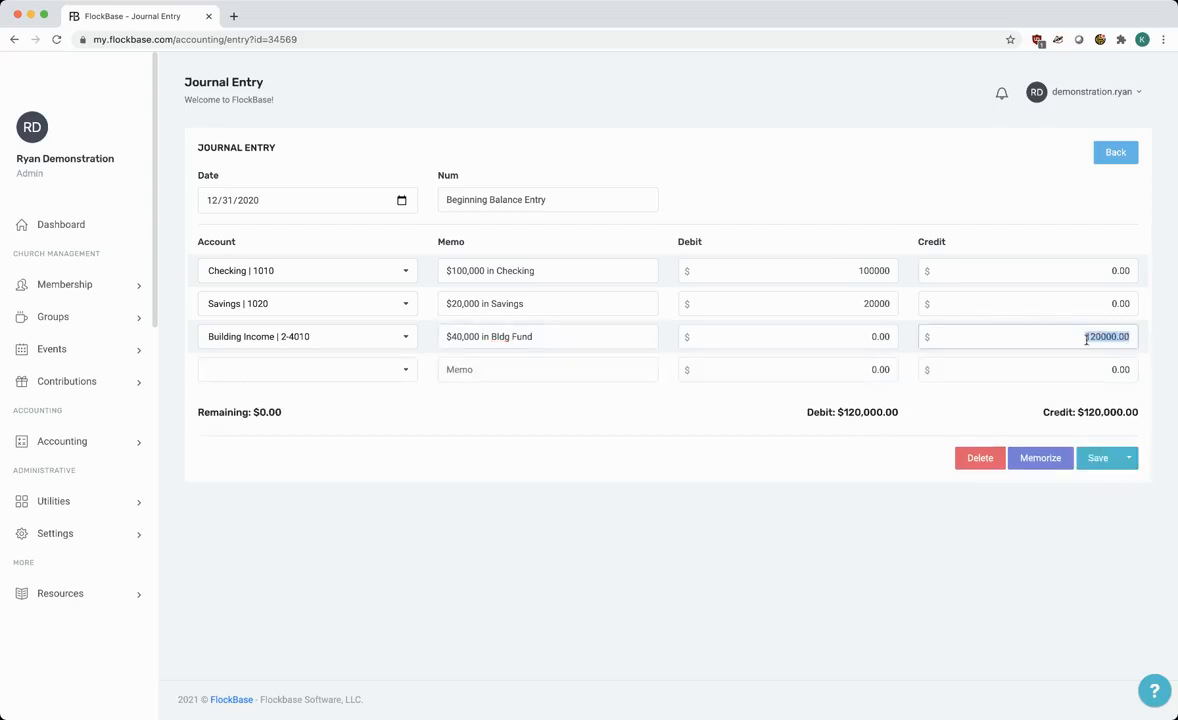
{"action": "type", "text": "40000"}
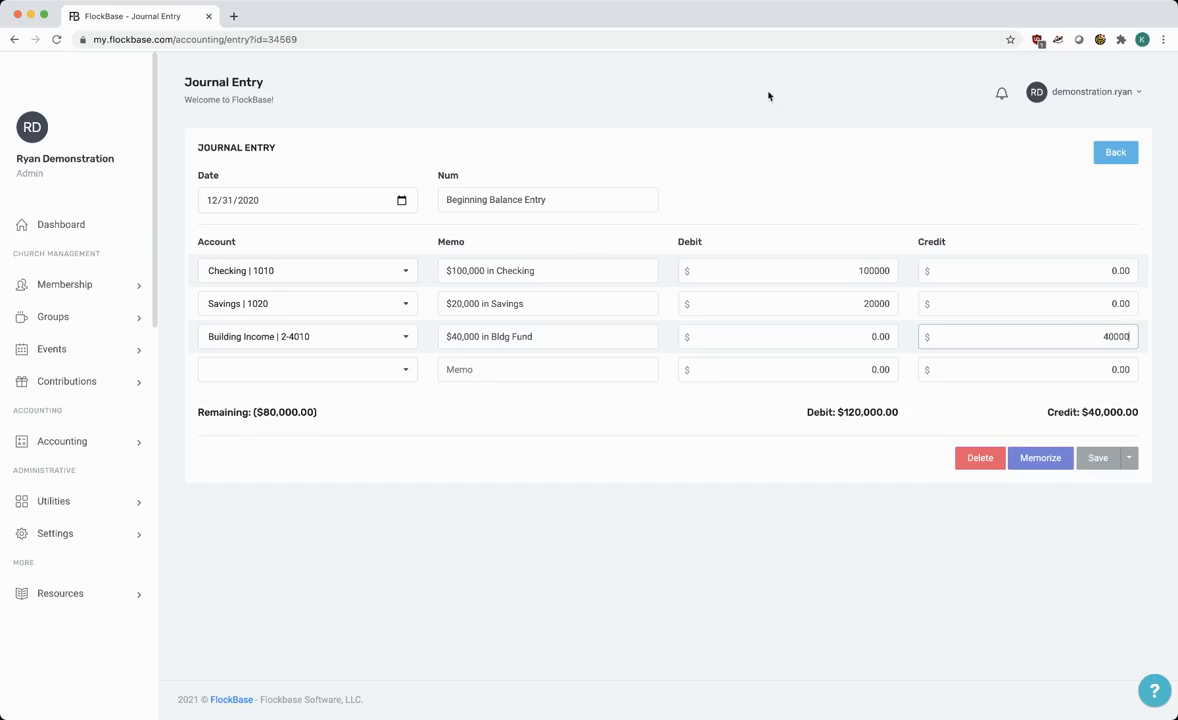
- Fill the fourth journal line with account Missions Income | 3-4010, memo "$30,000 in Missions Fund" and a credit of 30000
{"action": "left_click", "coordinate": [336, 372]}
{"action": "scroll", "coordinate": [333, 460], "scroll_direction": "down", "scroll_amount": 3}
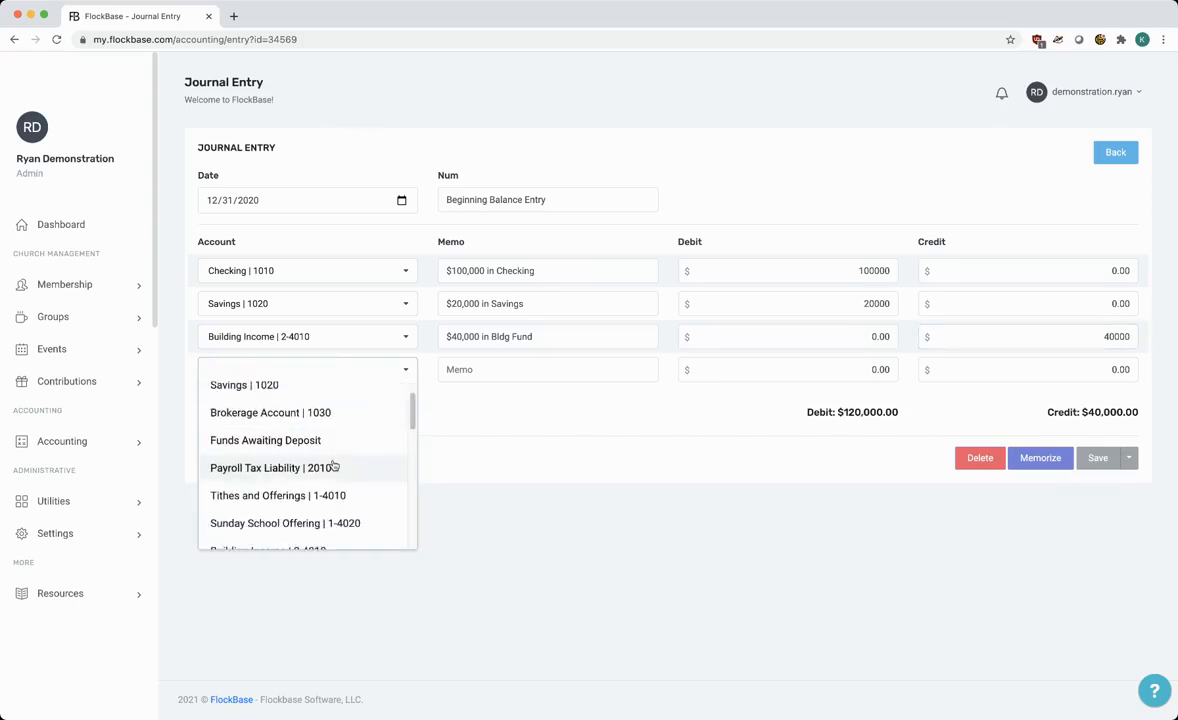
{"action": "left_click", "coordinate": [322, 491]}
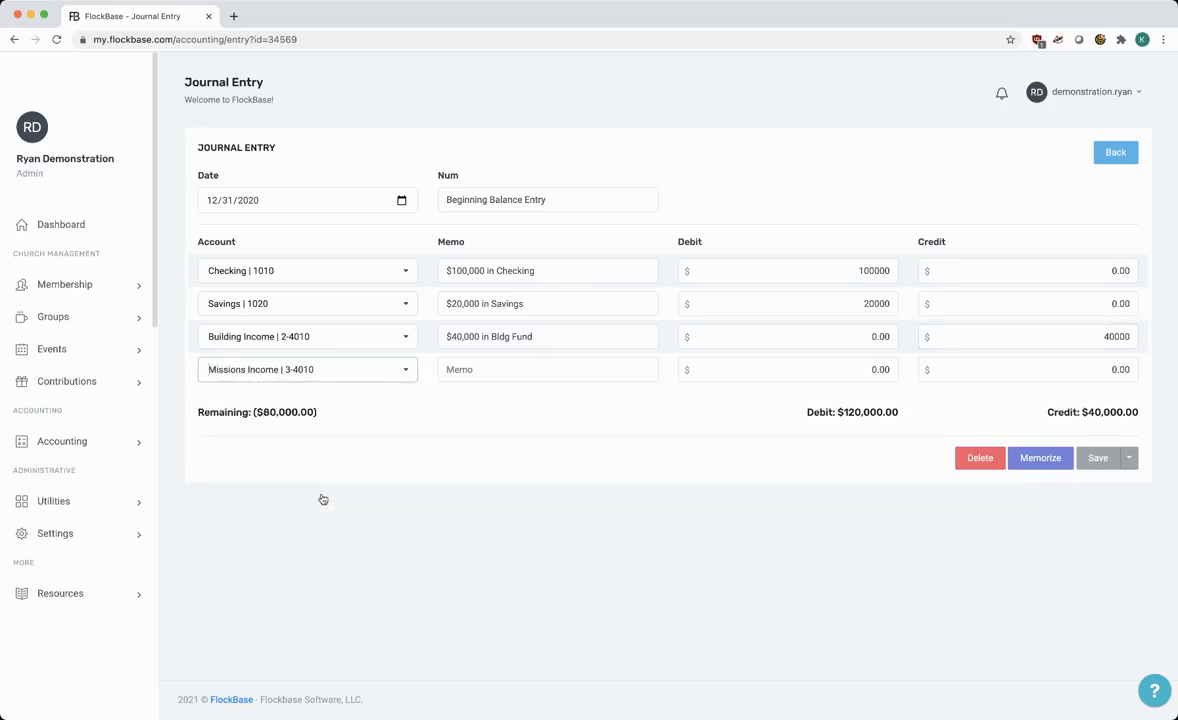
{"action": "left_click", "coordinate": [515, 377]}
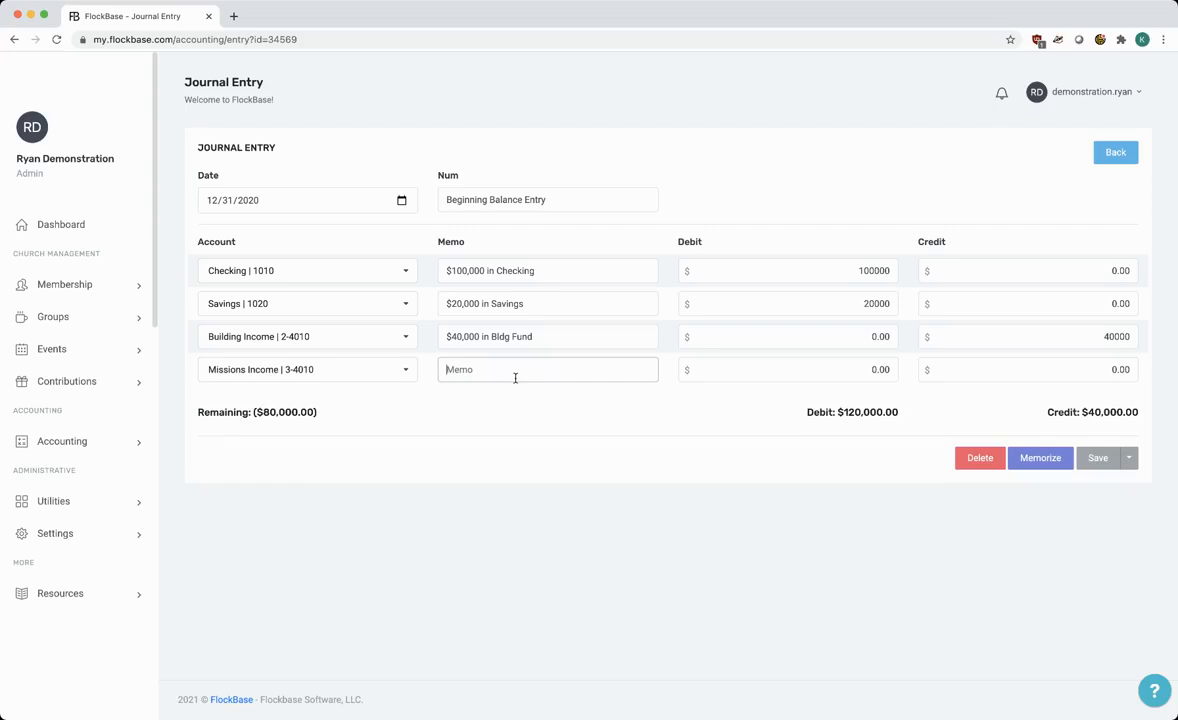
{"action": "type", "text": "$30,000 in Missions Fund"}
{"action": "left_click", "coordinate": [1104, 370]}
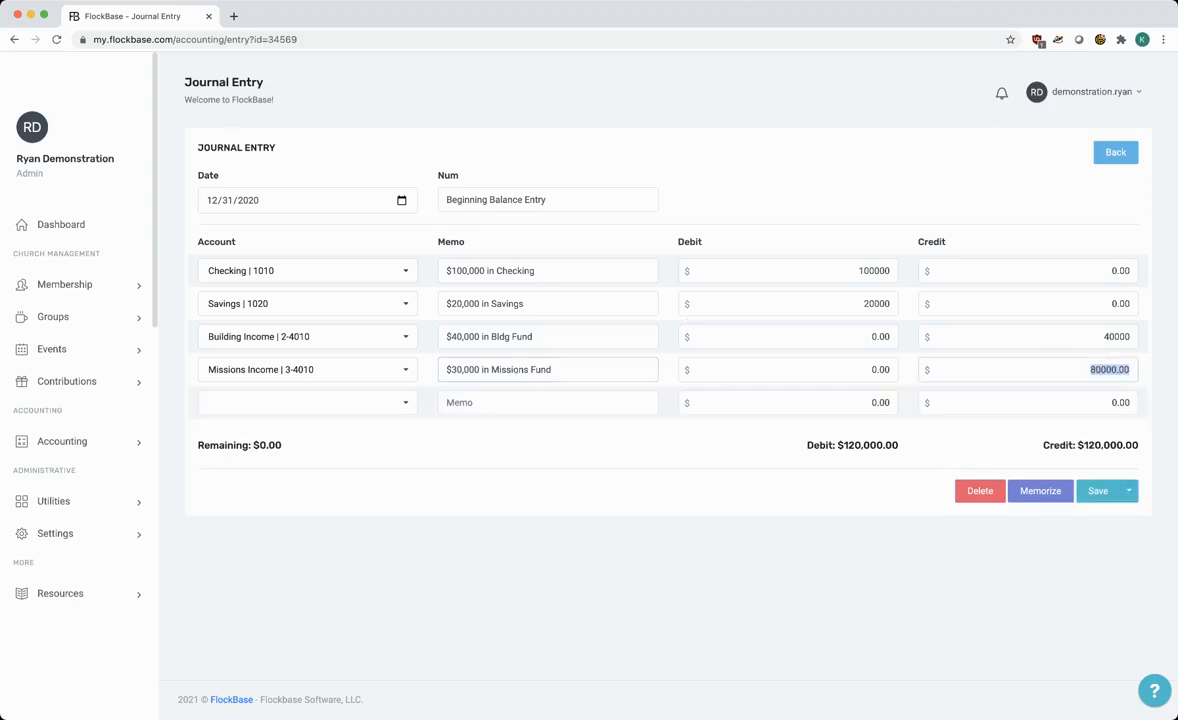
{"action": "type", "text": "30"}
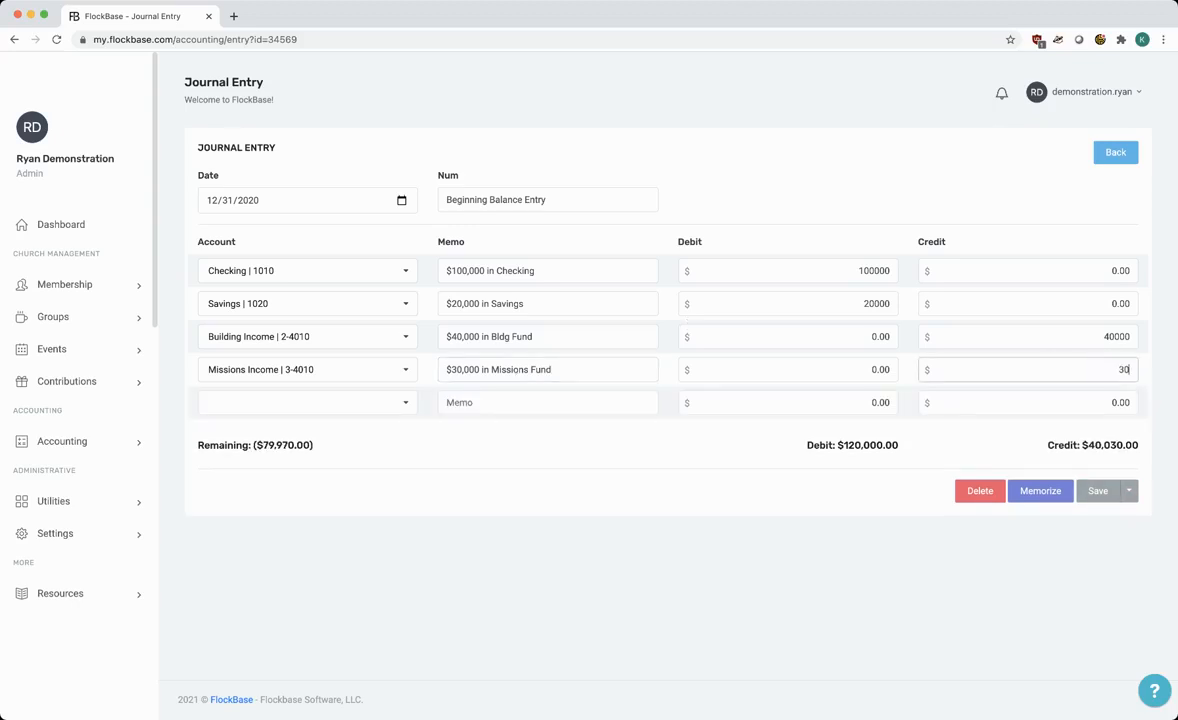
{"action": "type", "text": "000"}
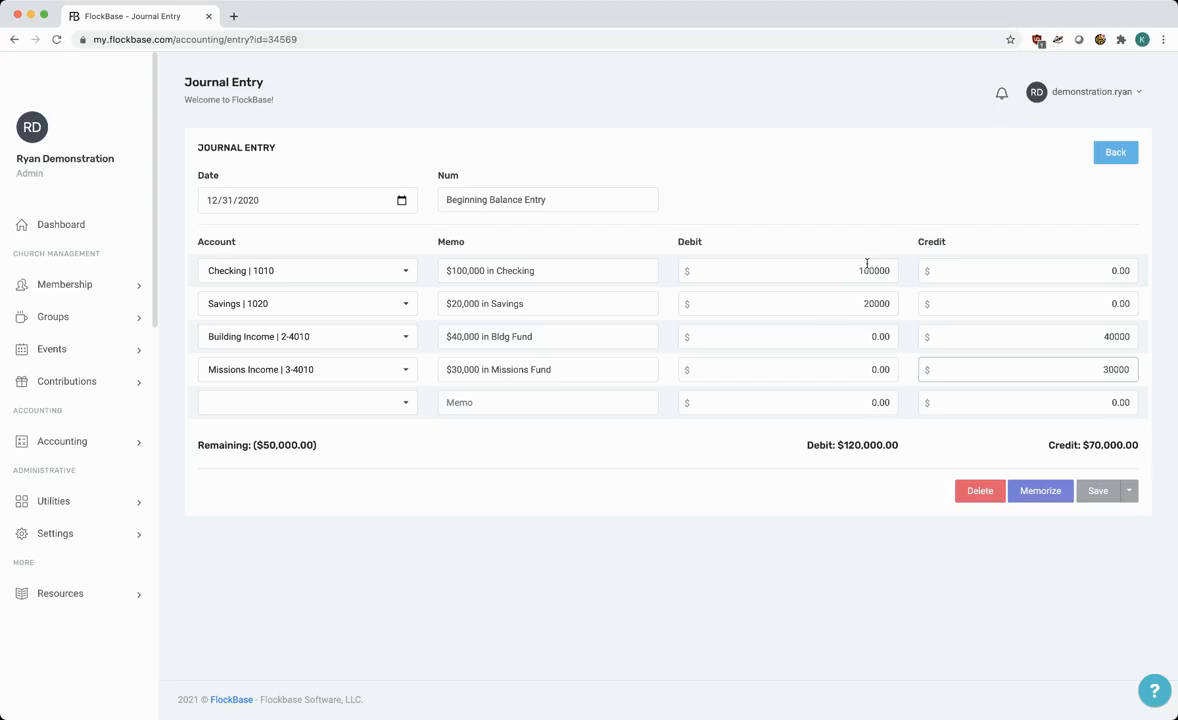
{"action": "left_click", "coordinate": [866, 268]}
{"action": "left_click", "coordinate": [1075, 338]}
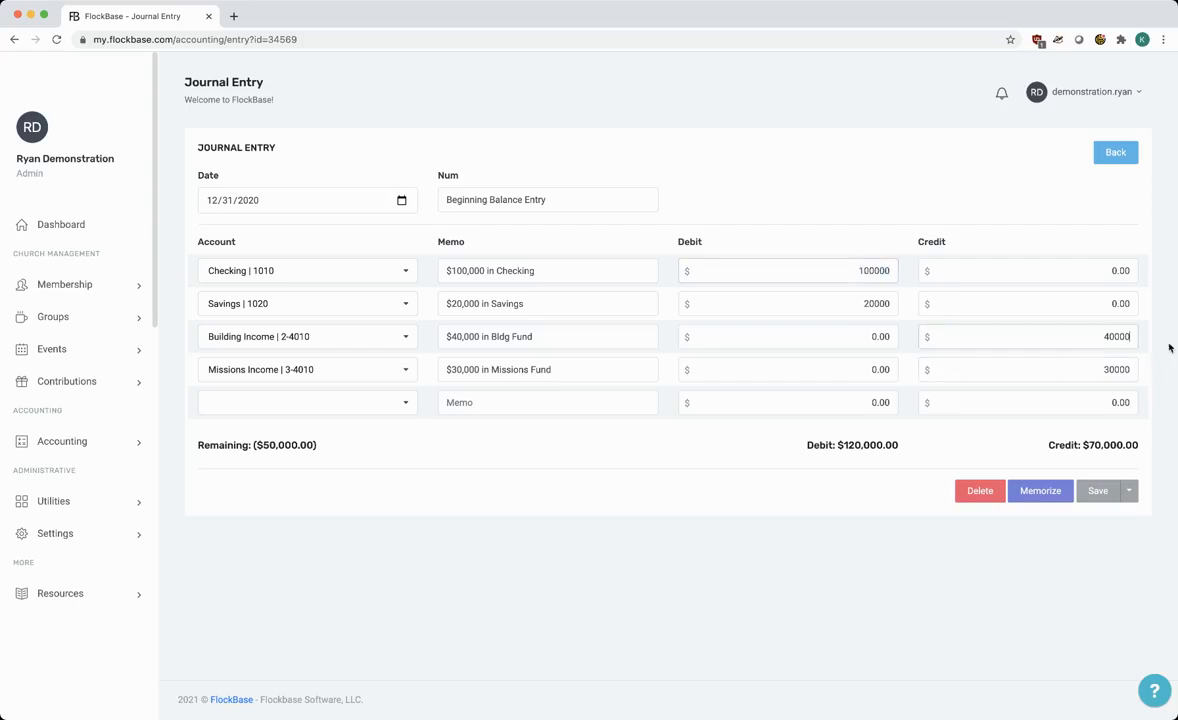
{"action": "left_click", "coordinate": [1109, 370]}
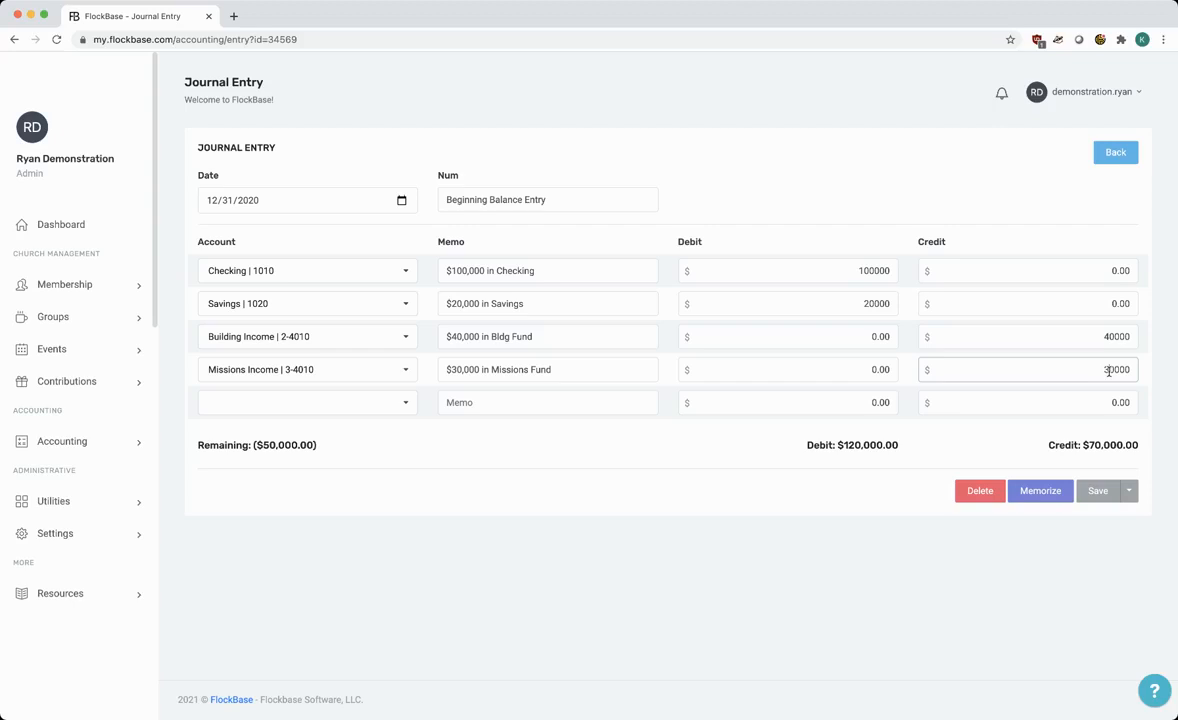
- Fill the fifth journal line with account Benevolence Income | 4-4010, memo "$25,000 in Benevolence Fund" and a credit of 25000
{"action": "left_click", "coordinate": [284, 402]}
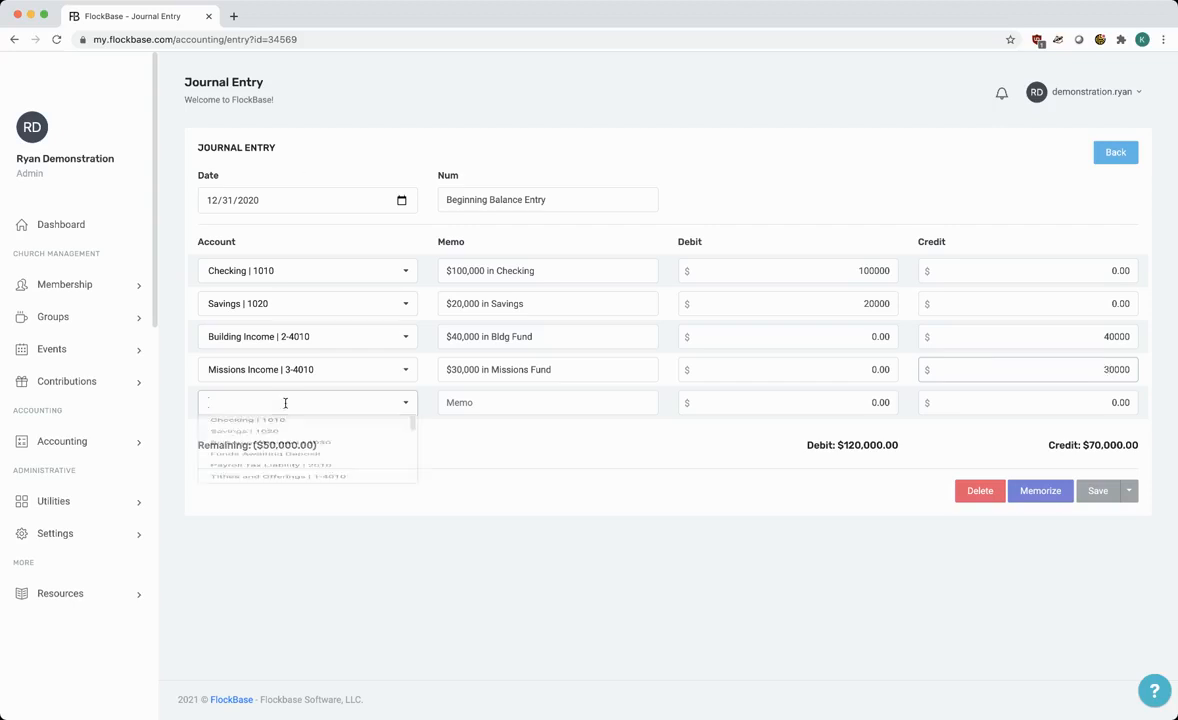
{"action": "scroll", "coordinate": [318, 535], "scroll_direction": "down", "scroll_amount": 1}
{"action": "scroll", "coordinate": [321, 530], "scroll_direction": "down", "scroll_amount": 3}
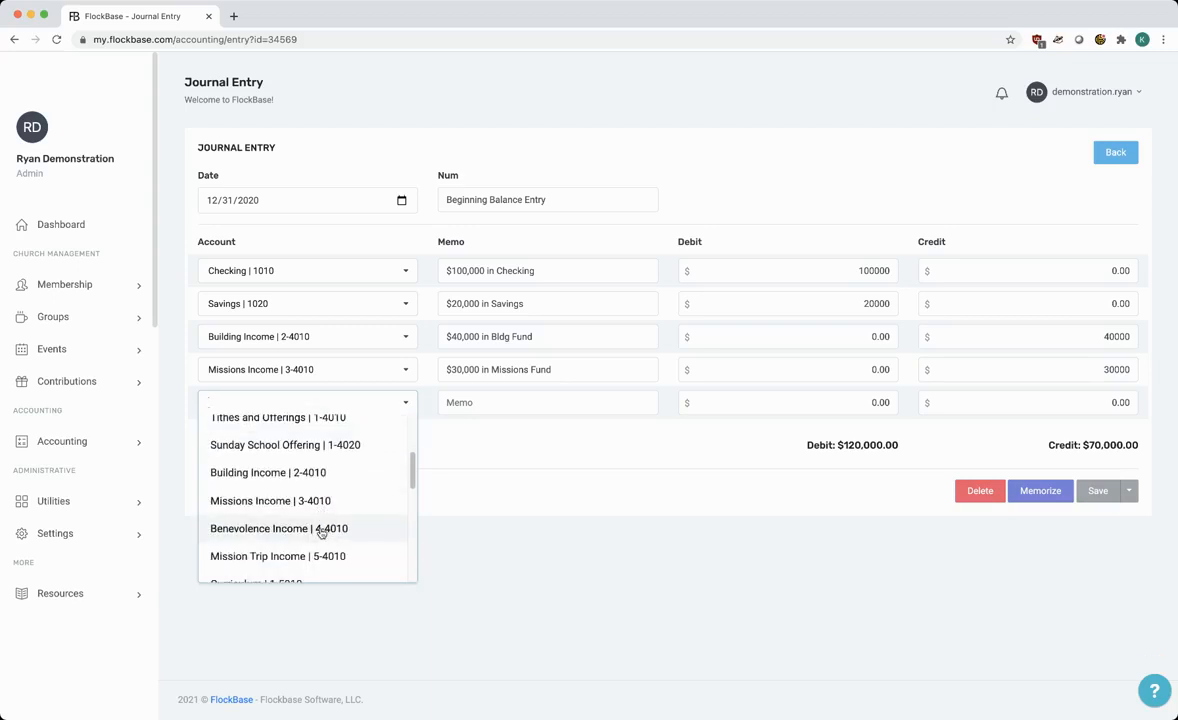
{"action": "left_click", "coordinate": [320, 531]}
{"action": "left_click", "coordinate": [518, 405]}
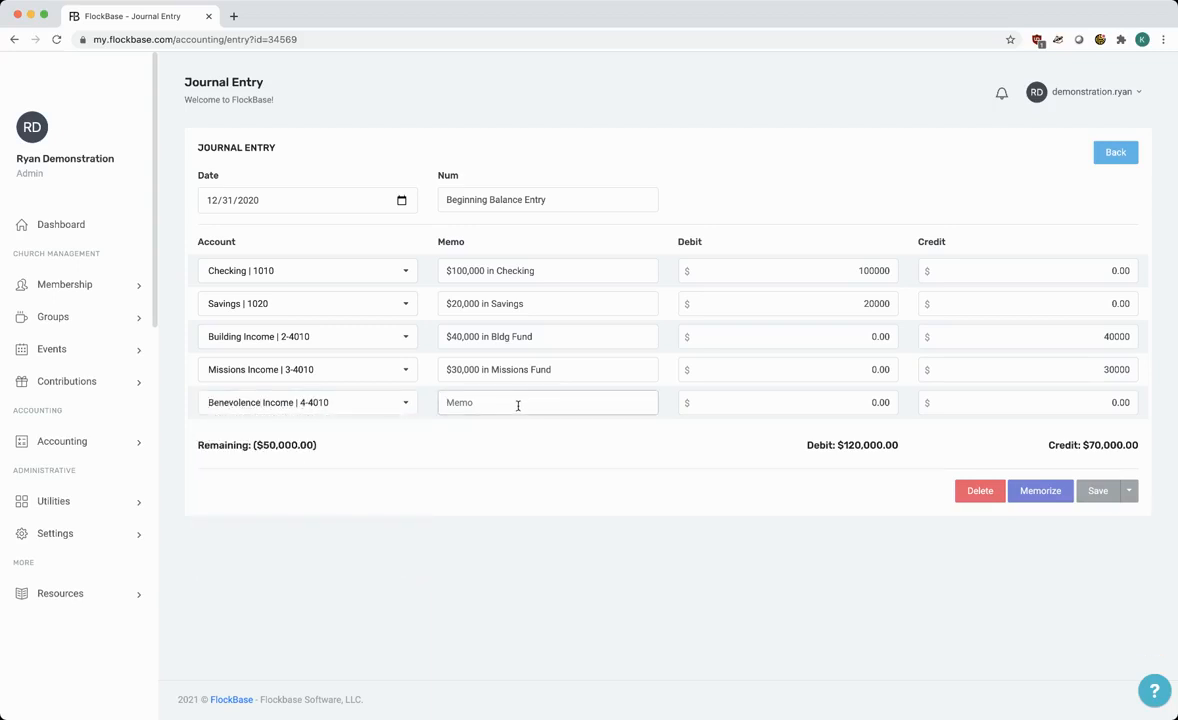
{"action": "type", "text": "$25,000 ion"}
{"action": "key", "text": "BackSpace"}
{"action": "key", "text": "BackSpace"}
{"action": "type", "text": "n Benevolence Fund"}
{"action": "left_click", "coordinate": [1083, 404]}
{"action": "type", "text": "25"}
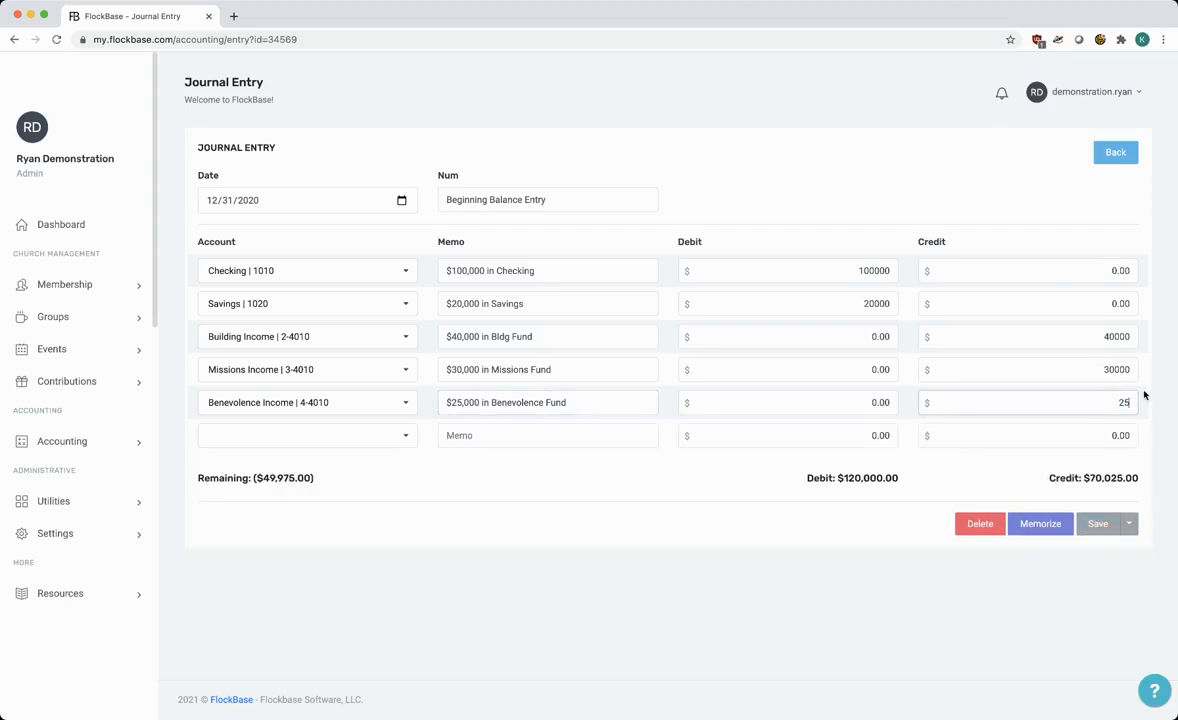
{"action": "type", "text": "000"}
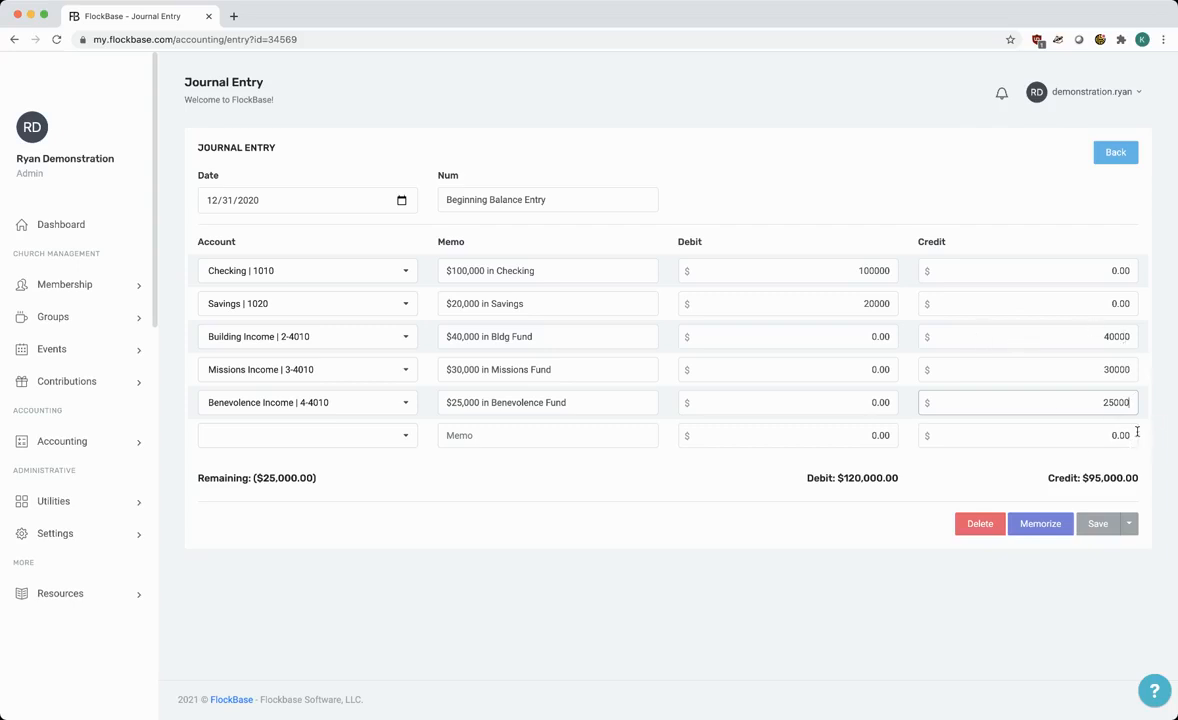
- Fill the sixth journal line with account Tithes and Offerings | 1-4010, memo "Remainder in General Fund" and a credit of 25000.00
{"action": "left_click", "coordinate": [1009, 480]}
{"action": "left_click_drag", "start_coordinate": [256, 478], "coordinate": [334, 484]}
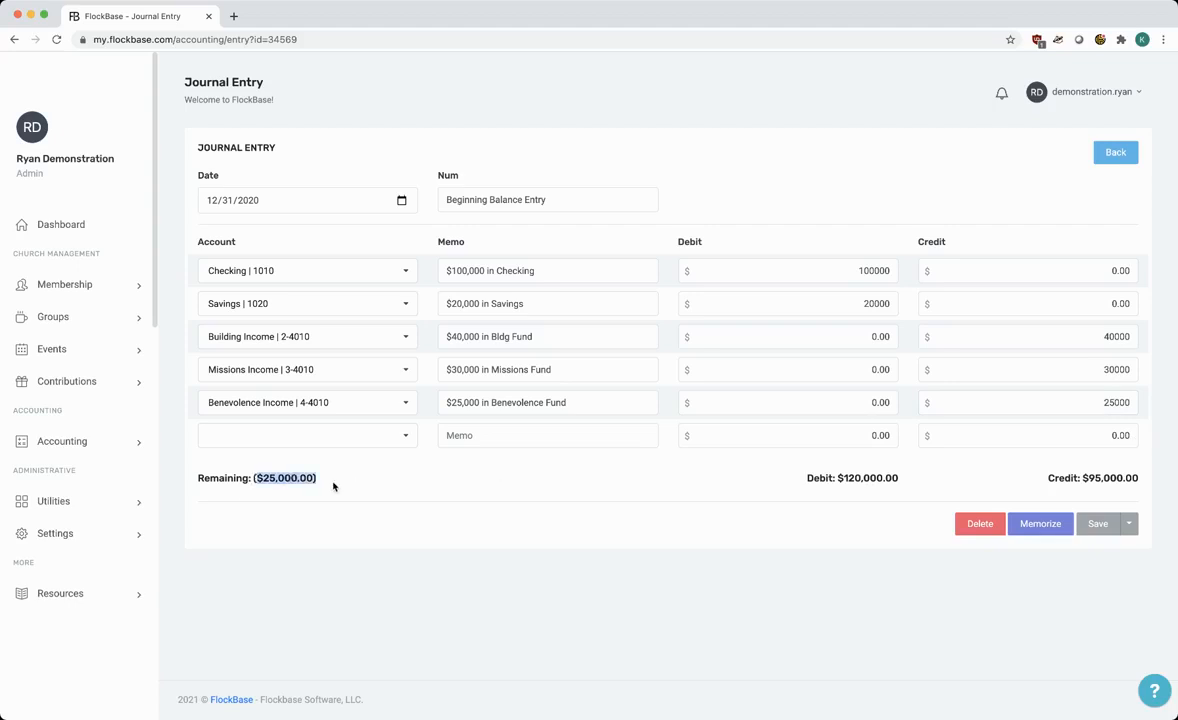
{"action": "left_click", "coordinate": [339, 481]}
{"action": "left_click", "coordinate": [339, 437]}
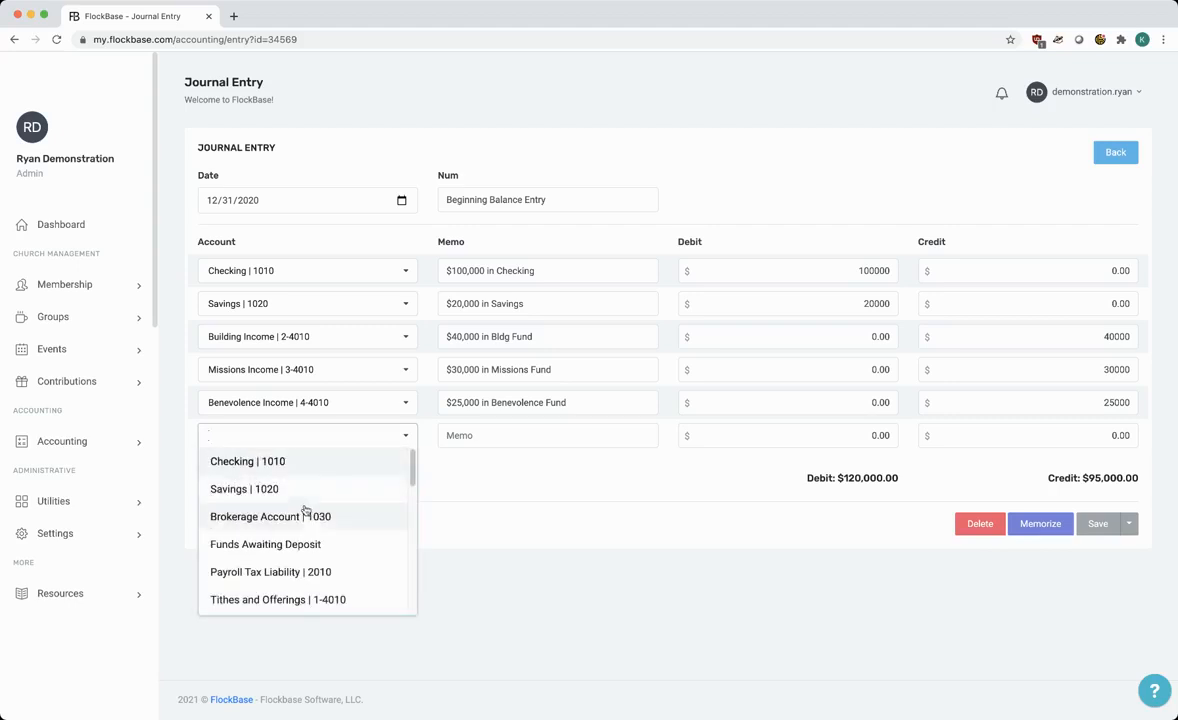
{"action": "scroll", "coordinate": [308, 517], "scroll_direction": "down", "scroll_amount": 1}
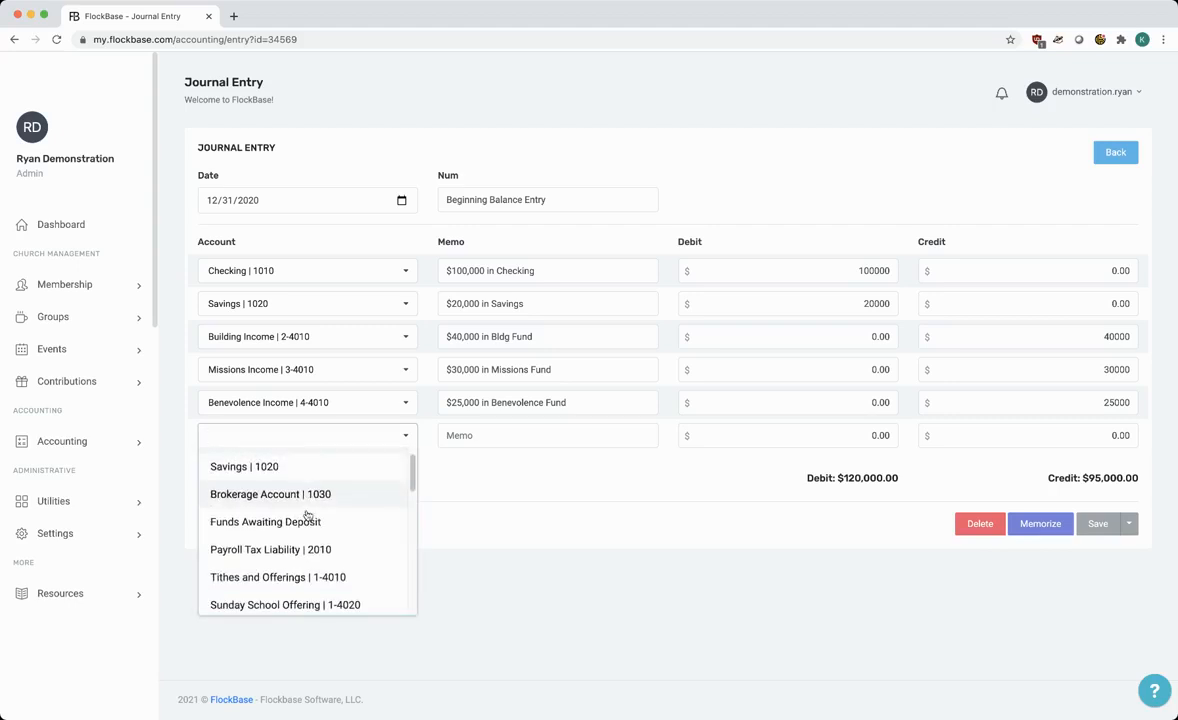
{"action": "left_click", "coordinate": [322, 578]}
{"action": "left_click", "coordinate": [465, 427]}
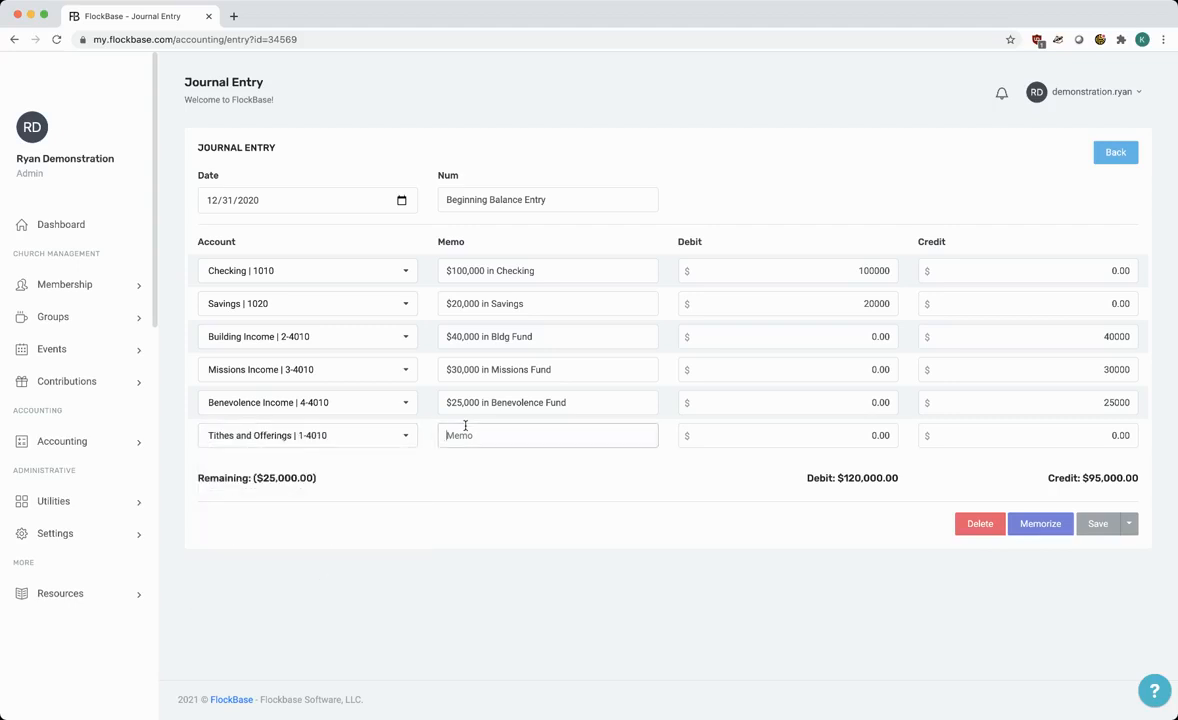
{"action": "type", "text": "Remainder in General Fund"}
{"action": "left_click", "coordinate": [1100, 429]}
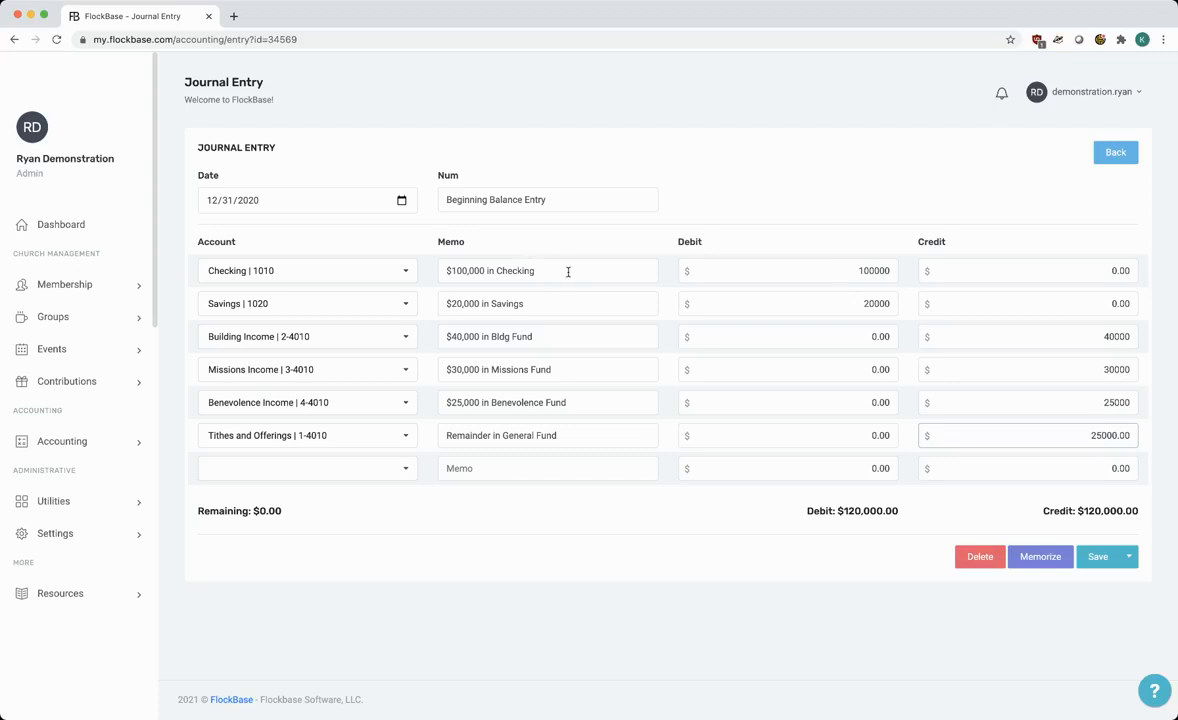
- Check the Checking and Savings memos and save the Beginning Balance Entry journal entry
{"action": "left_click_drag", "start_coordinate": [550, 268], "coordinate": [452, 268]}
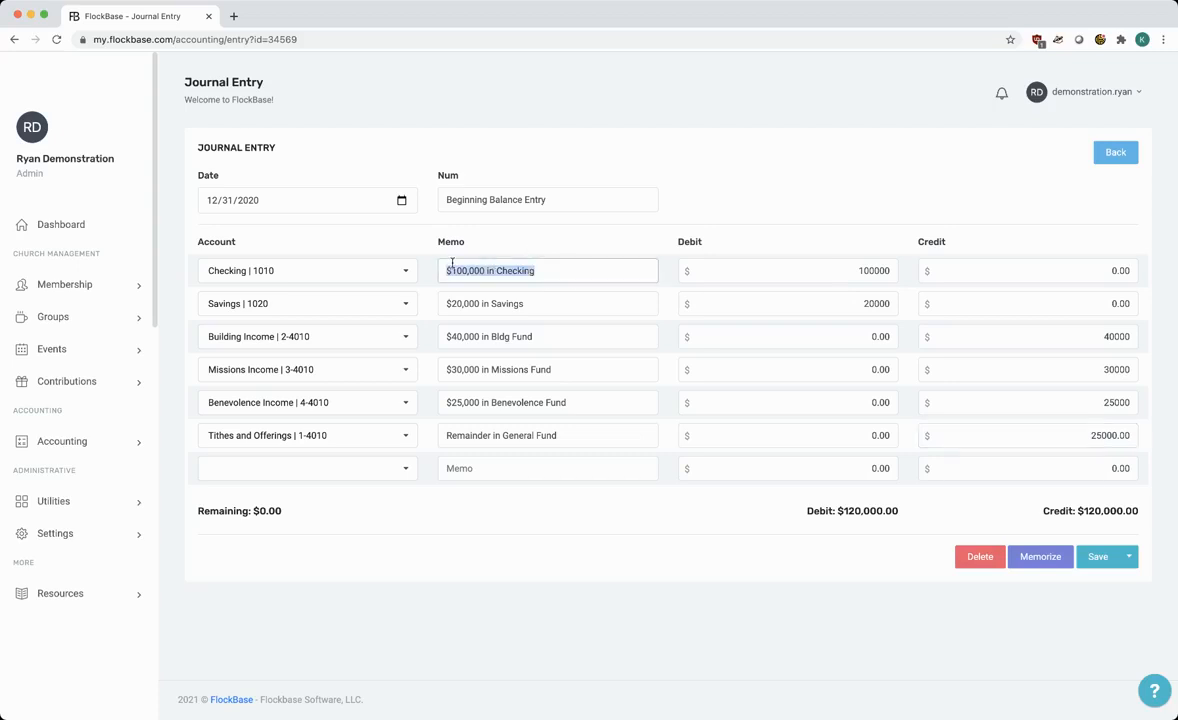
{"action": "double_click", "coordinate": [571, 305]}
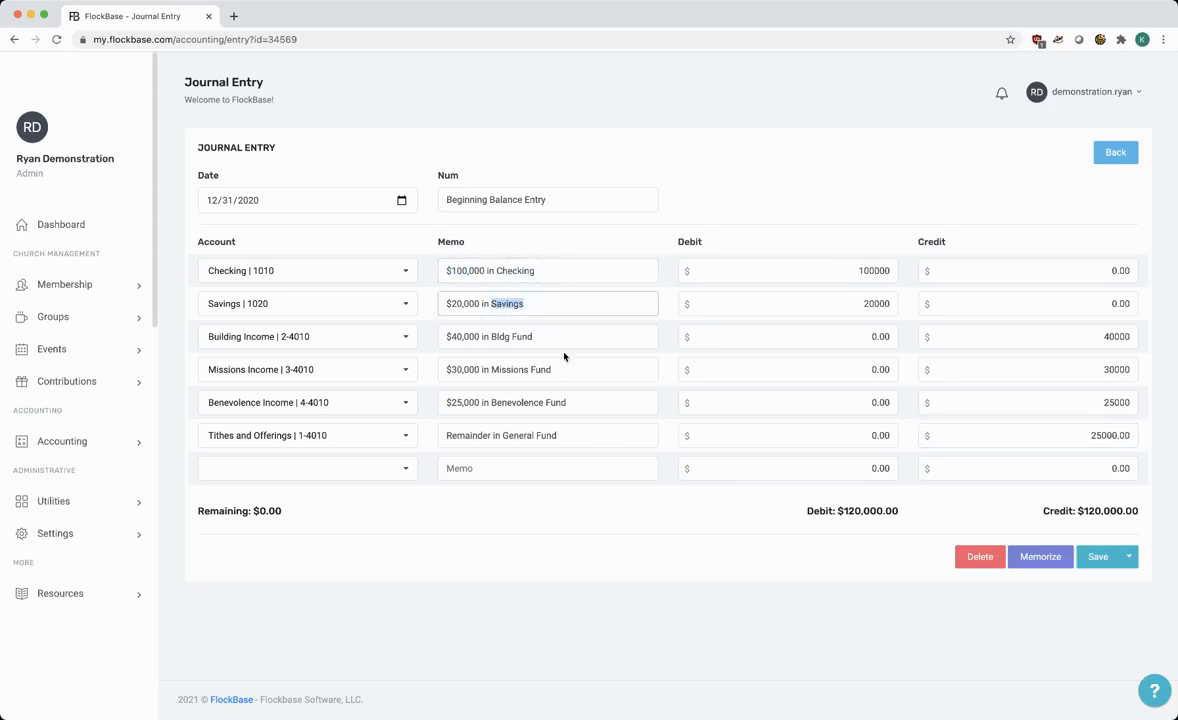
{"action": "left_click", "coordinate": [1117, 557]}
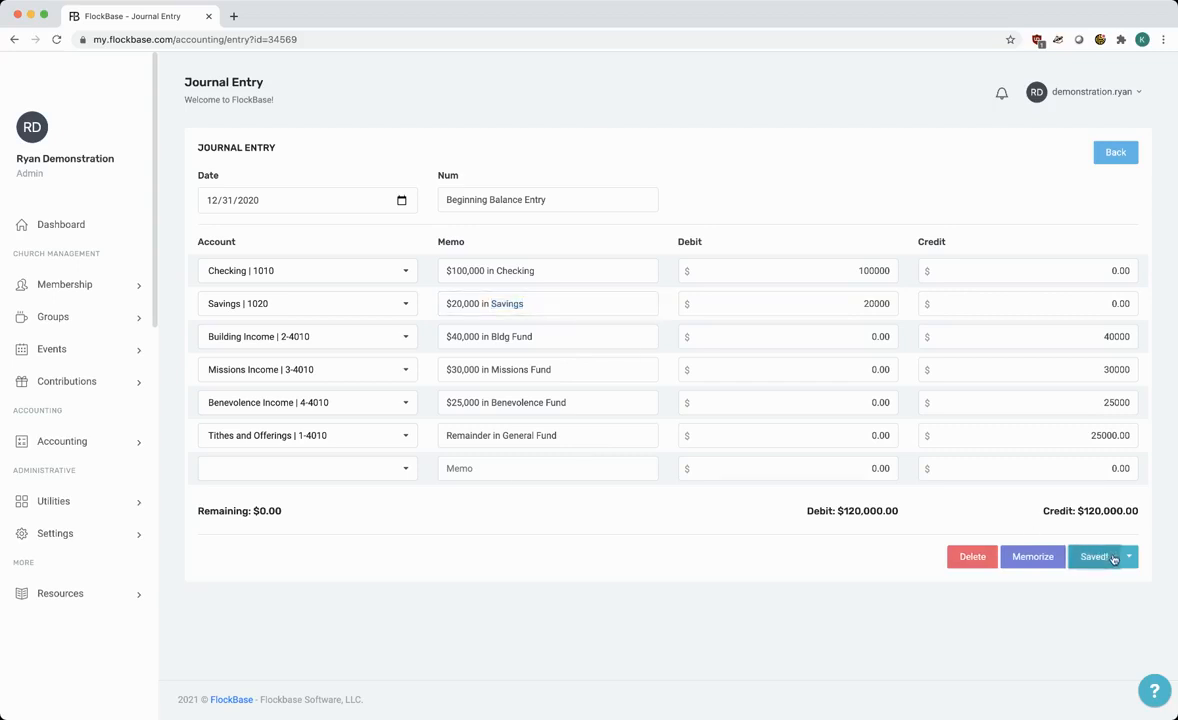
- Try an extra debit of 10.00 on the blank seventh line, remove it and save the entry again
{"action": "left_click", "coordinate": [869, 465]}
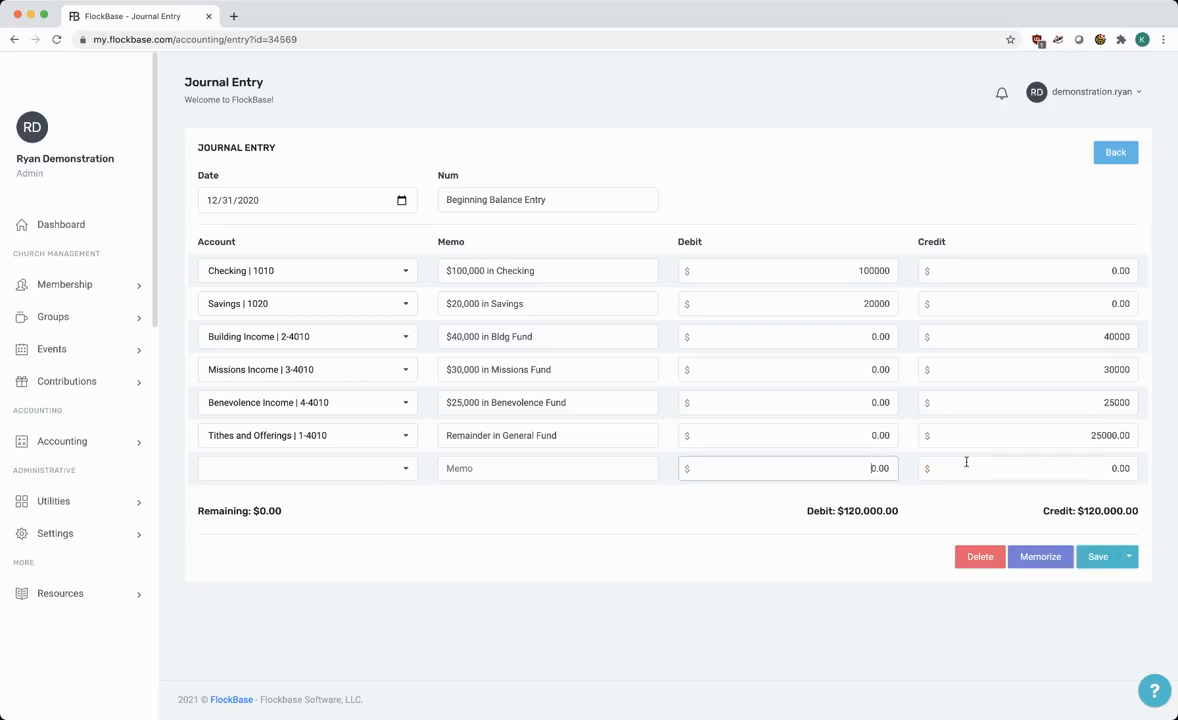
{"action": "type", "text": "1"}
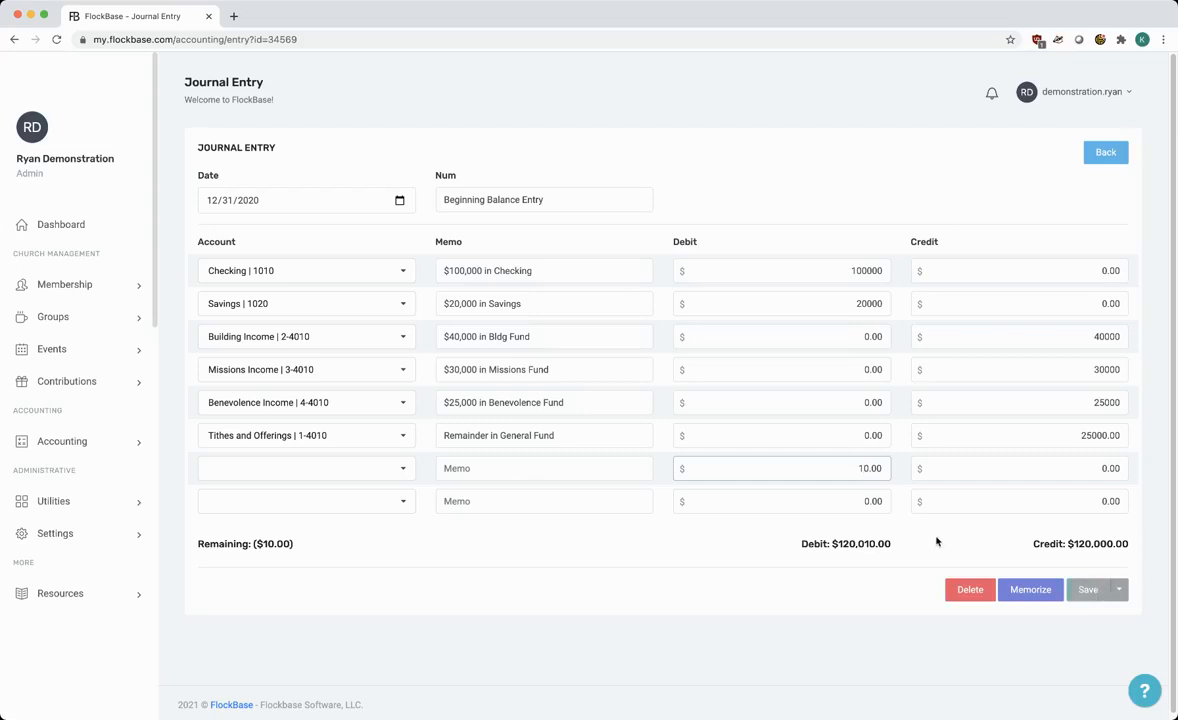
{"action": "key", "text": "BackSpace"}
{"action": "left_click", "coordinate": [1100, 590]}
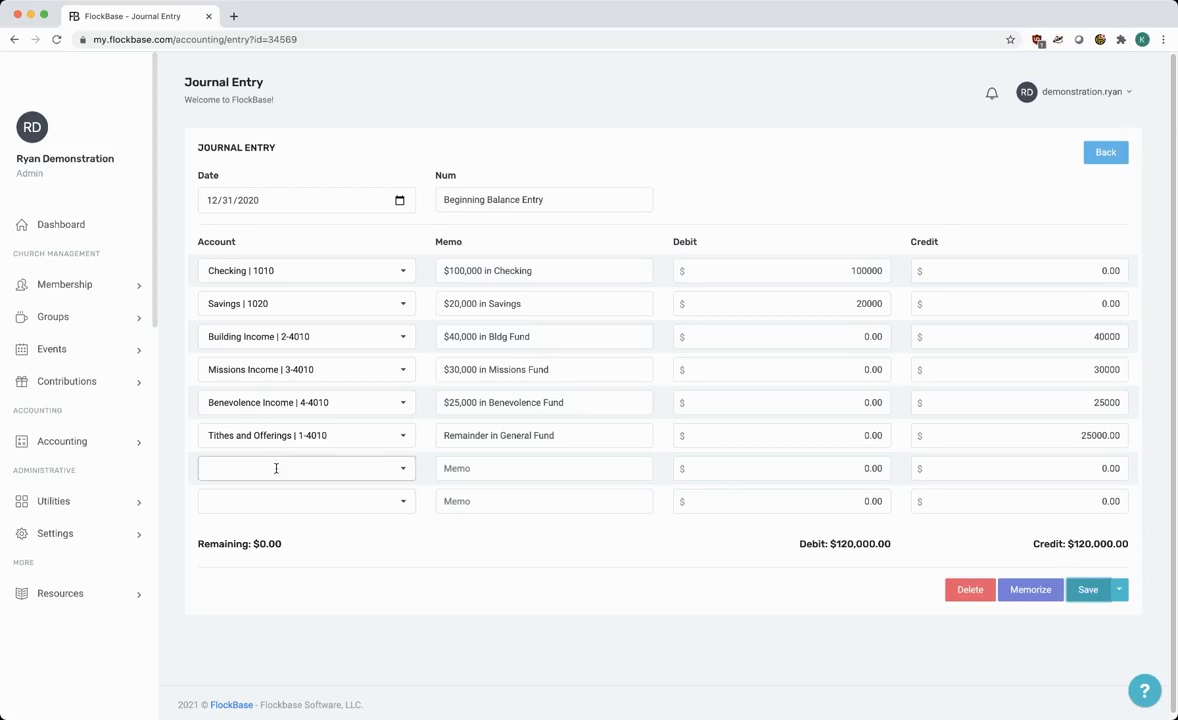
- Open the accounting Reports page
{"action": "left_click", "coordinate": [81, 458]}
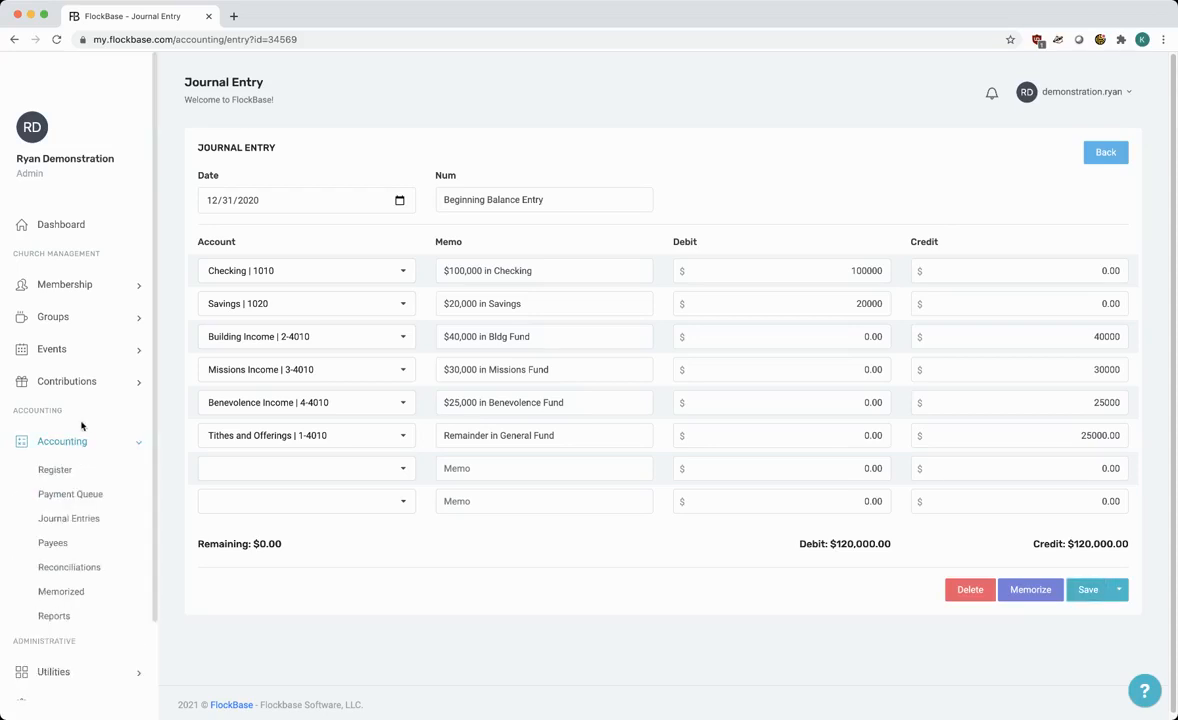
{"action": "scroll", "coordinate": [82, 426], "scroll_direction": "down", "scroll_amount": 2}
{"action": "left_click", "coordinate": [58, 530]}
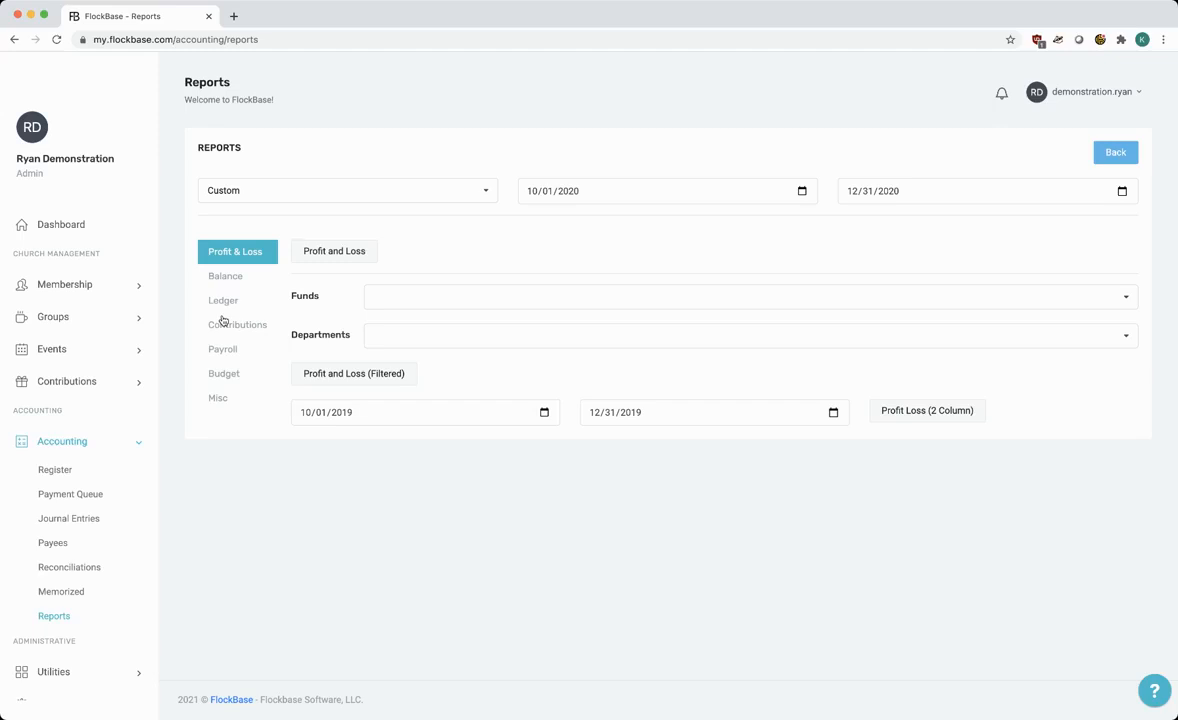
- Look through the Balance, Ledger, Profit & Loss, Contributions, Budget and Misc report categories
{"action": "left_click", "coordinate": [233, 274]}
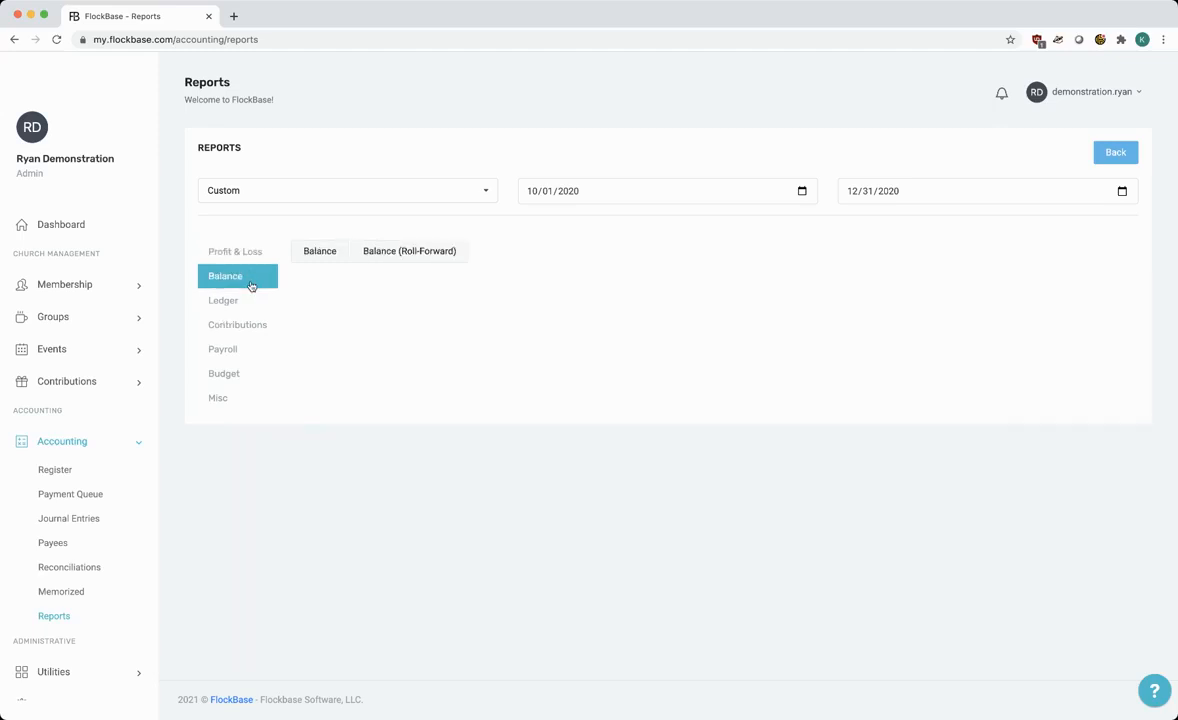
{"action": "left_click", "coordinate": [250, 298]}
{"action": "left_click", "coordinate": [250, 252]}
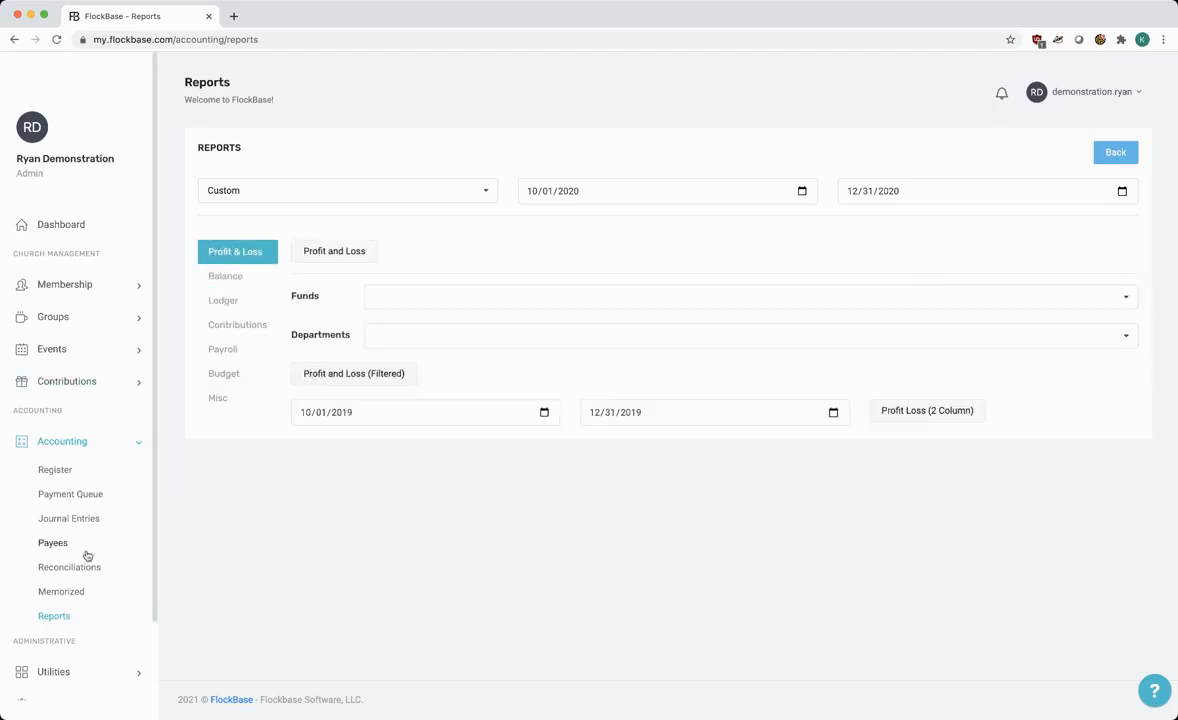
{"action": "left_click", "coordinate": [222, 277]}
{"action": "left_click", "coordinate": [224, 302]}
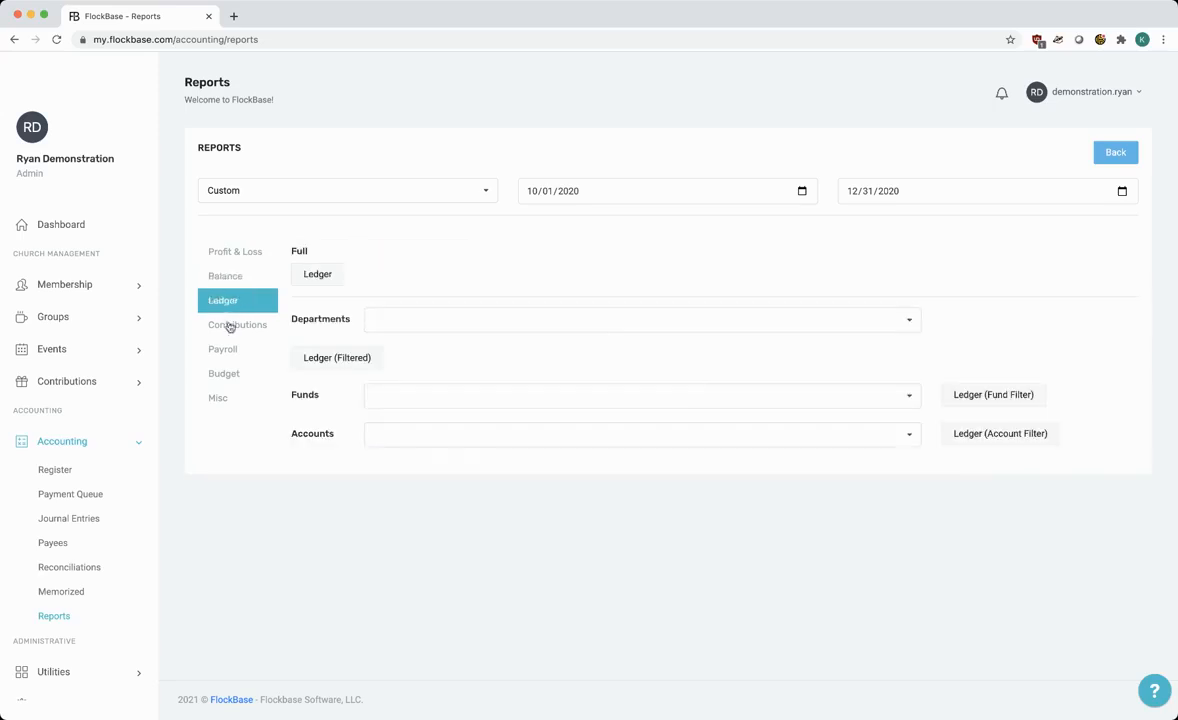
{"action": "left_click", "coordinate": [236, 325]}
{"action": "left_click", "coordinate": [229, 374]}
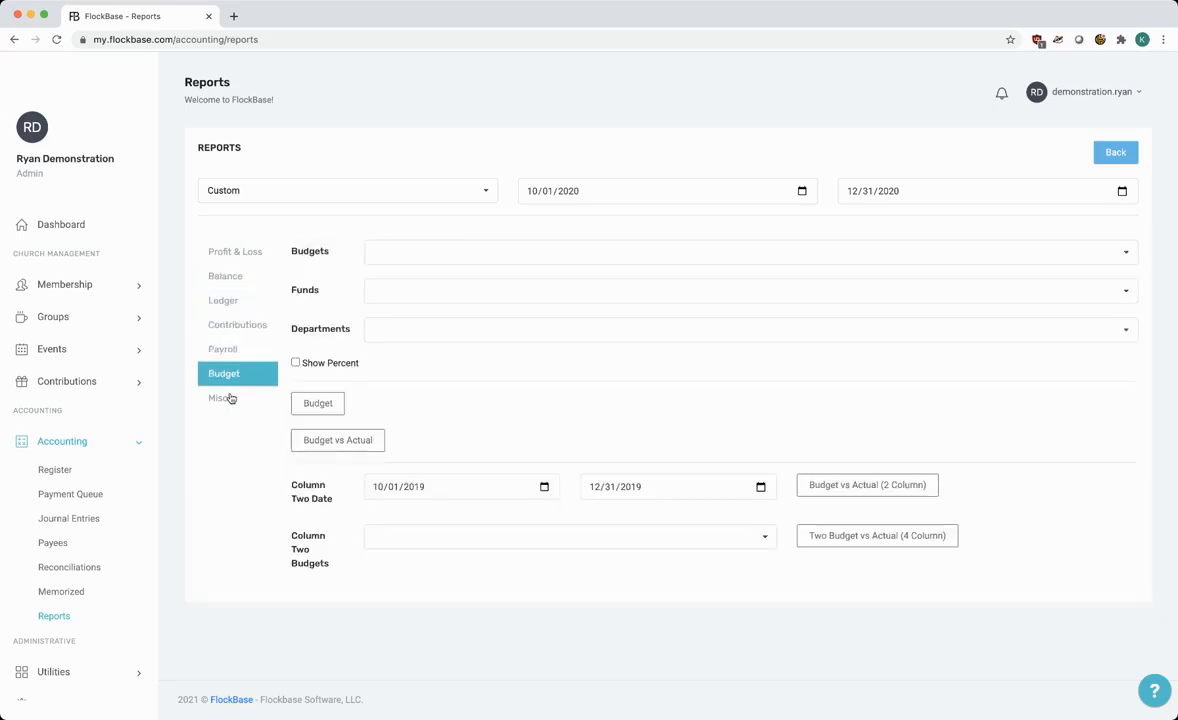
{"action": "left_click", "coordinate": [230, 397]}
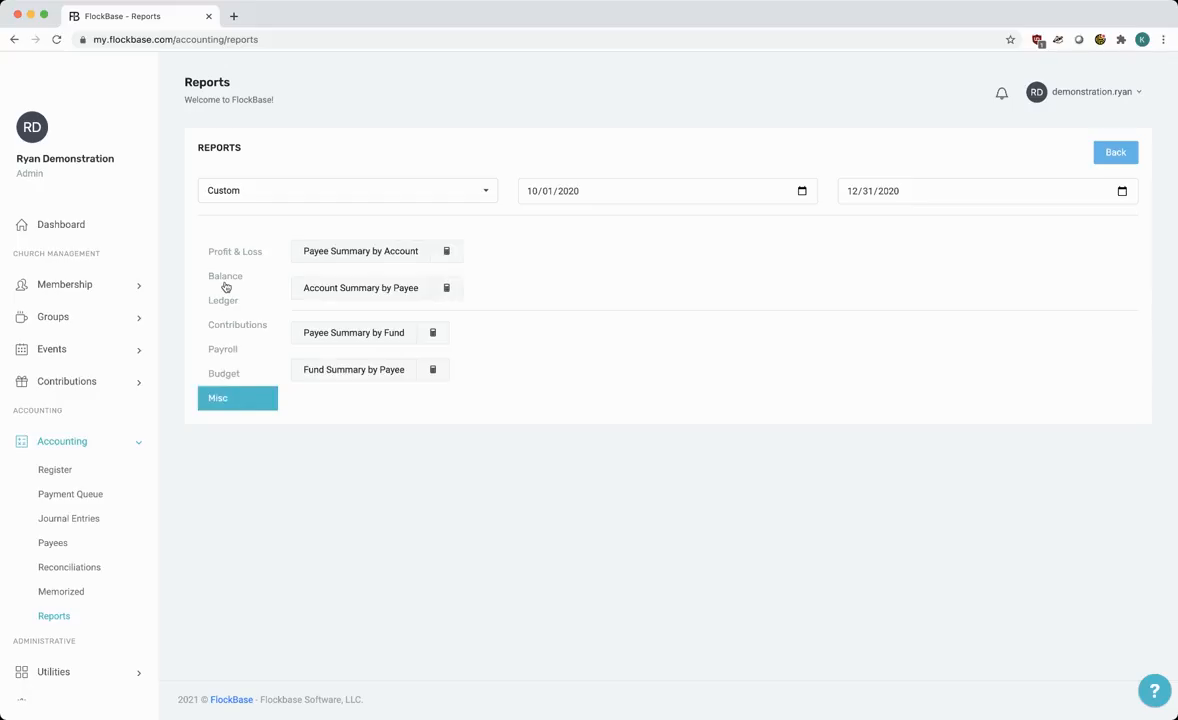
- Set the report period to This Year and generate the standard Balance report
{"action": "left_click", "coordinate": [226, 280]}
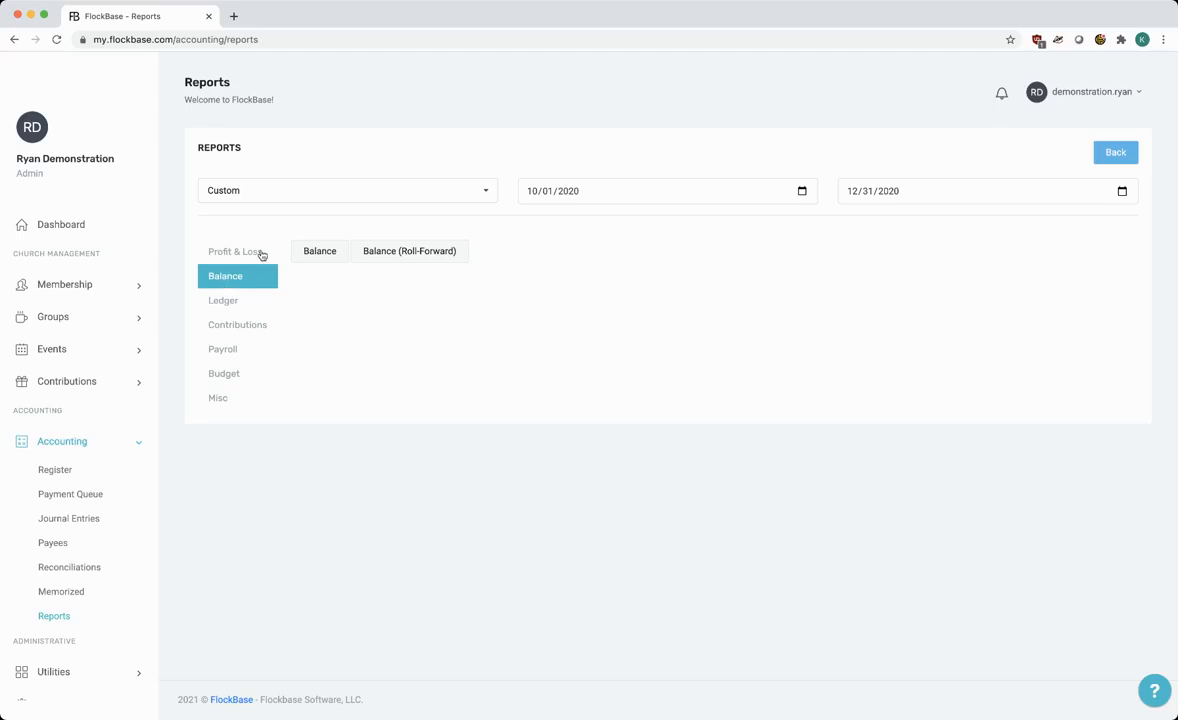
{"action": "left_click", "coordinate": [337, 199]}
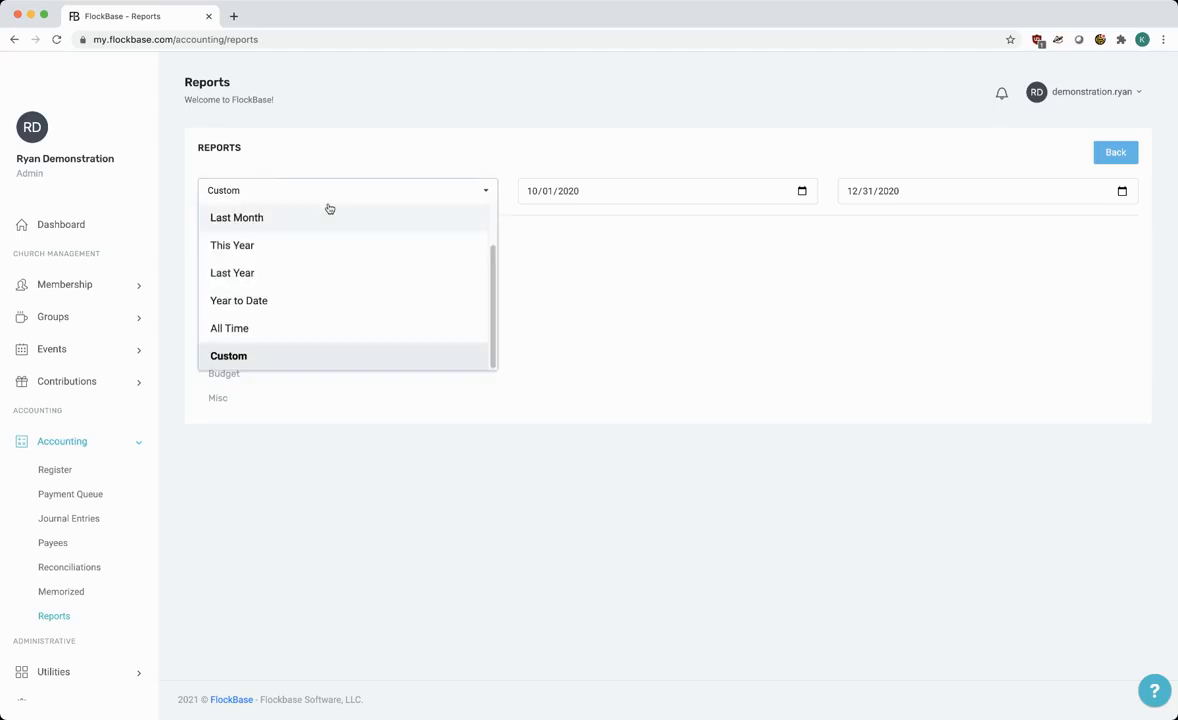
{"action": "left_click", "coordinate": [283, 252]}
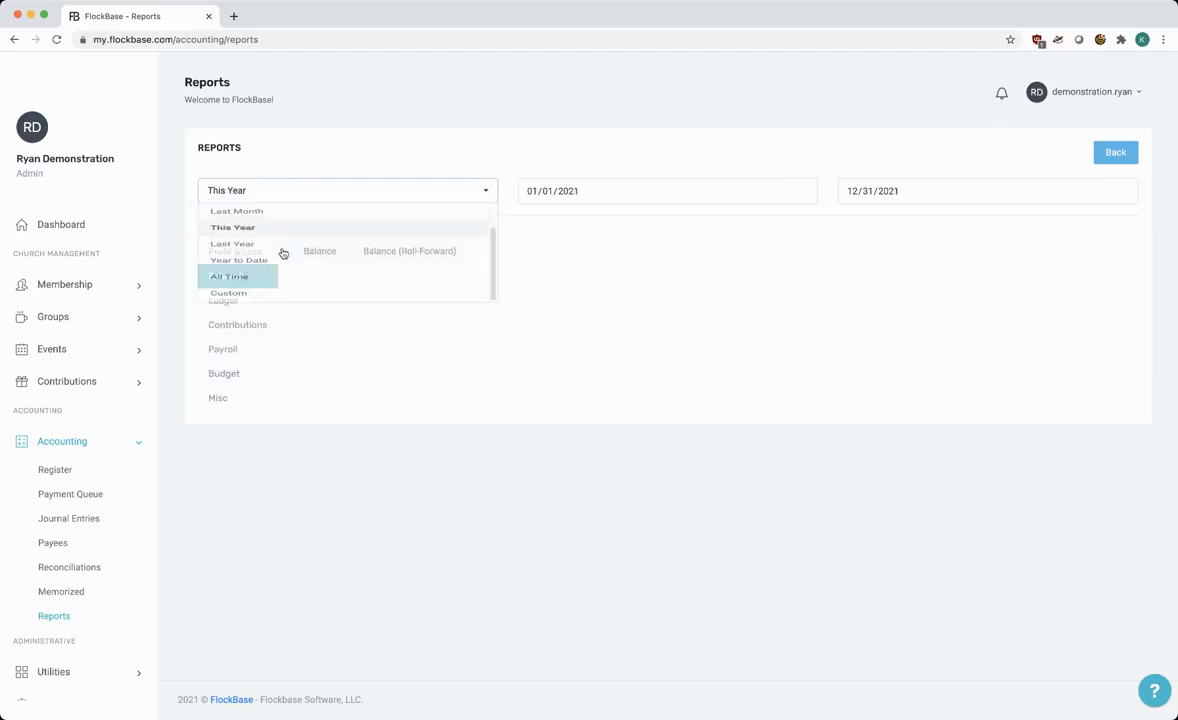
{"action": "left_click", "coordinate": [328, 190]}
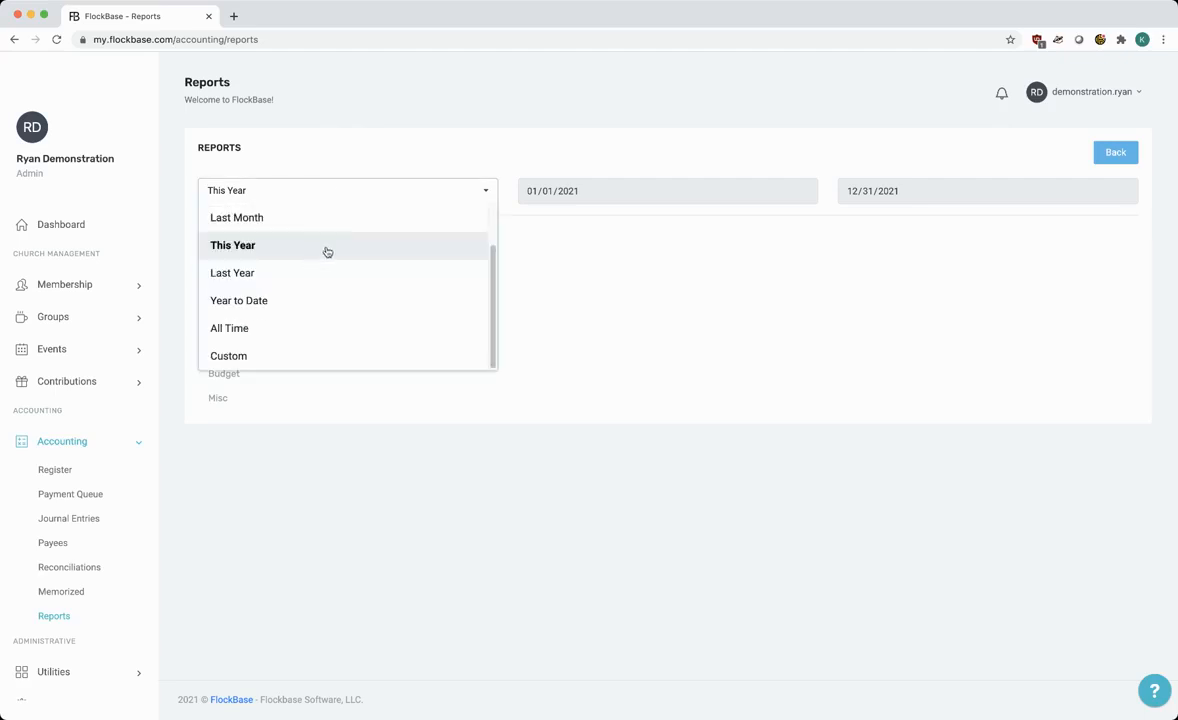
{"action": "scroll", "coordinate": [320, 250], "scroll_direction": "up", "scroll_amount": 2}
{"action": "left_click", "coordinate": [520, 281]}
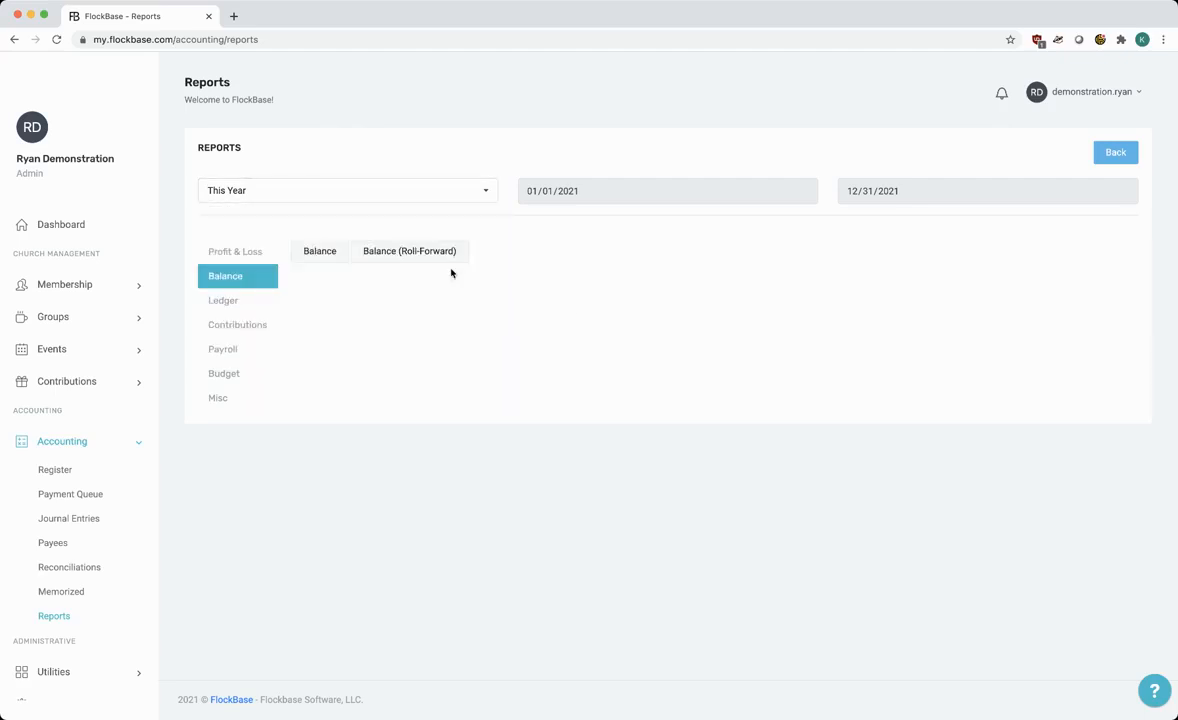
{"action": "left_click", "coordinate": [320, 251]}
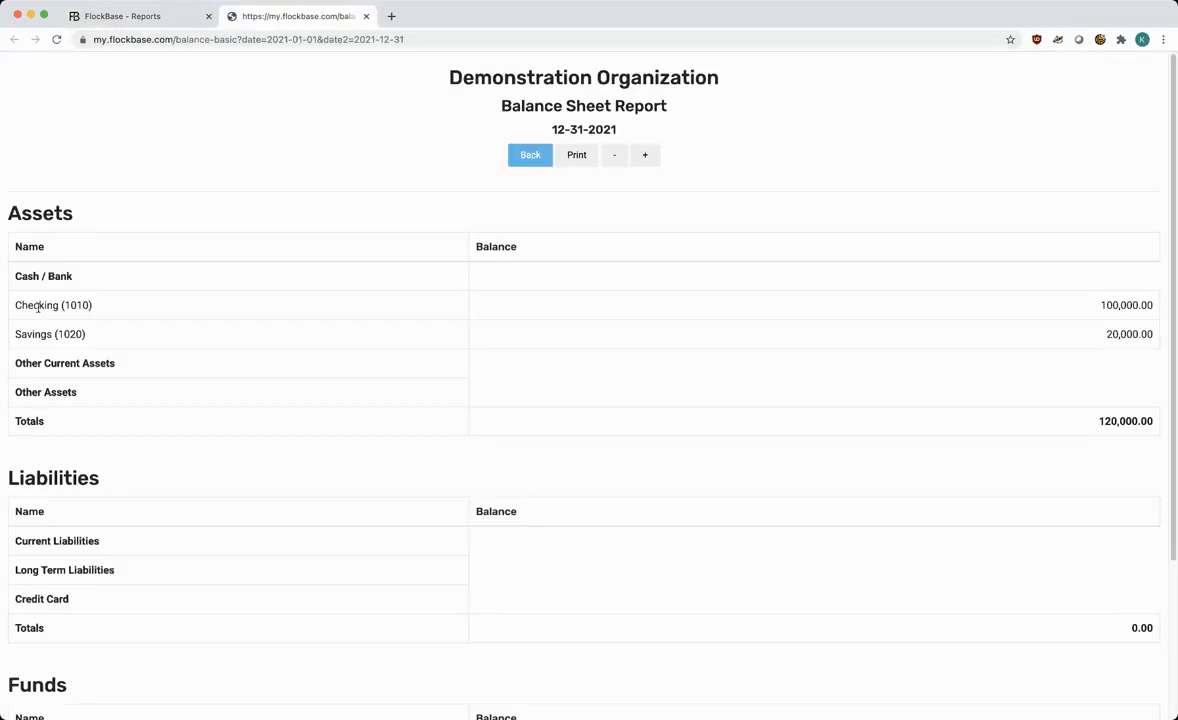
- Check the Checking and Savings balances and the assets total on the balance sheet
{"action": "double_click", "coordinate": [1113, 305]}
{"action": "double_click", "coordinate": [1142, 331]}
{"action": "scroll", "coordinate": [1072, 339], "scroll_direction": "down", "scroll_amount": 1}
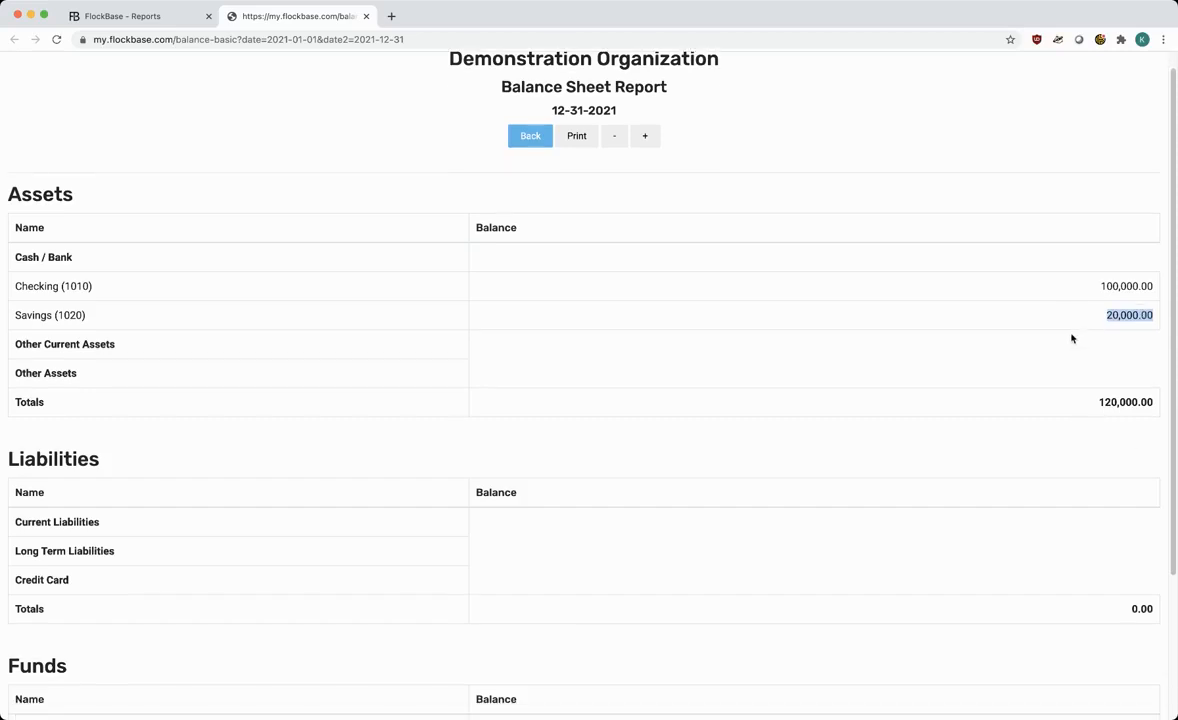
{"action": "double_click", "coordinate": [1152, 402]}
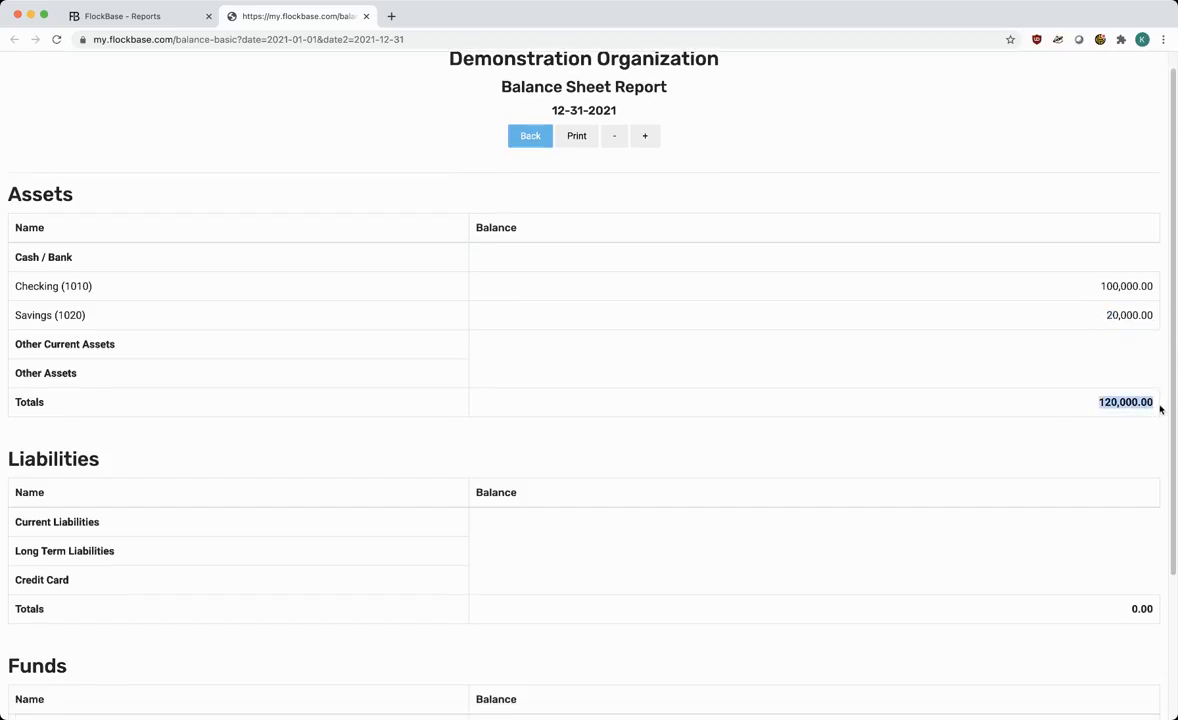
- Examine the Liabilities and Funds sections and compare the assets total with the Liability + Fund Totals
{"action": "scroll", "coordinate": [1144, 400], "scroll_direction": "down", "scroll_amount": 5}
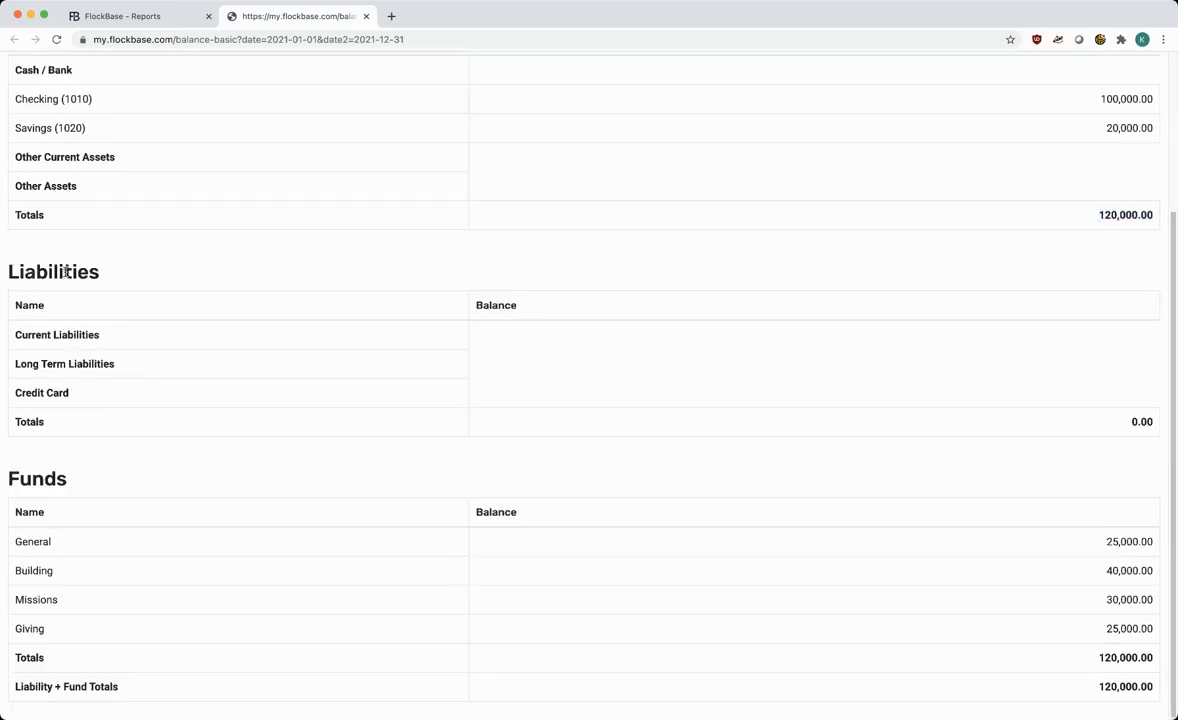
{"action": "double_click", "coordinate": [65, 272]}
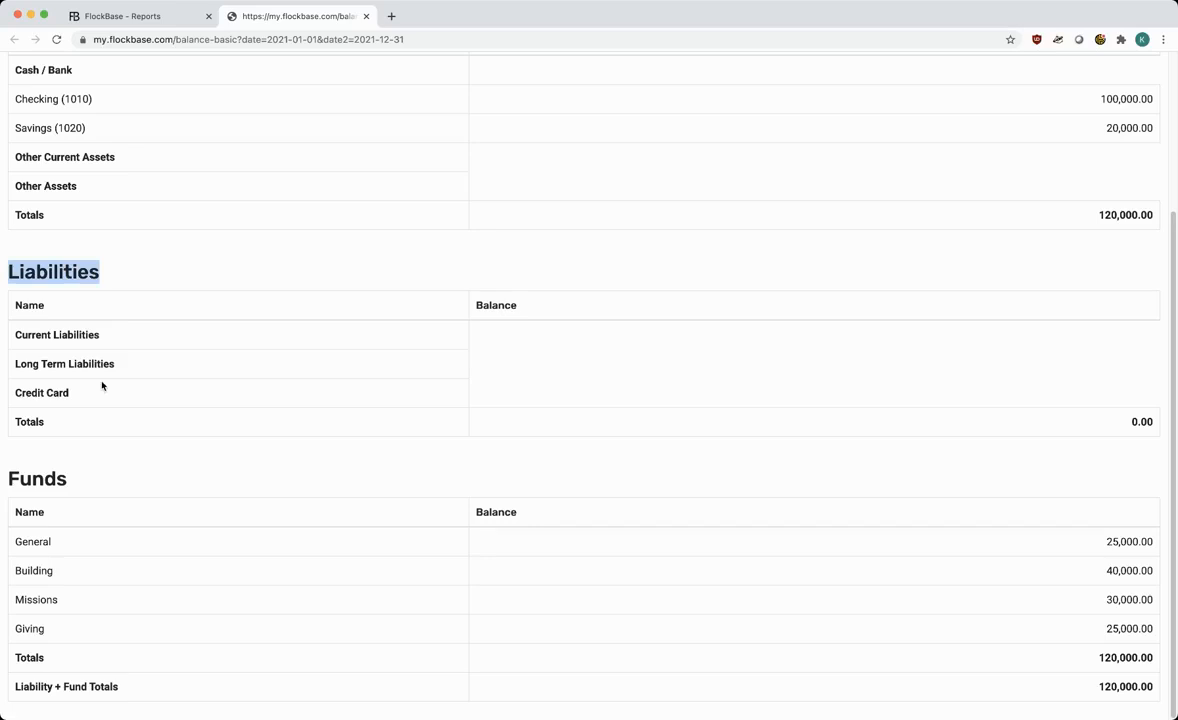
{"action": "left_click", "coordinate": [62, 479]}
{"action": "double_click", "coordinate": [62, 479]}
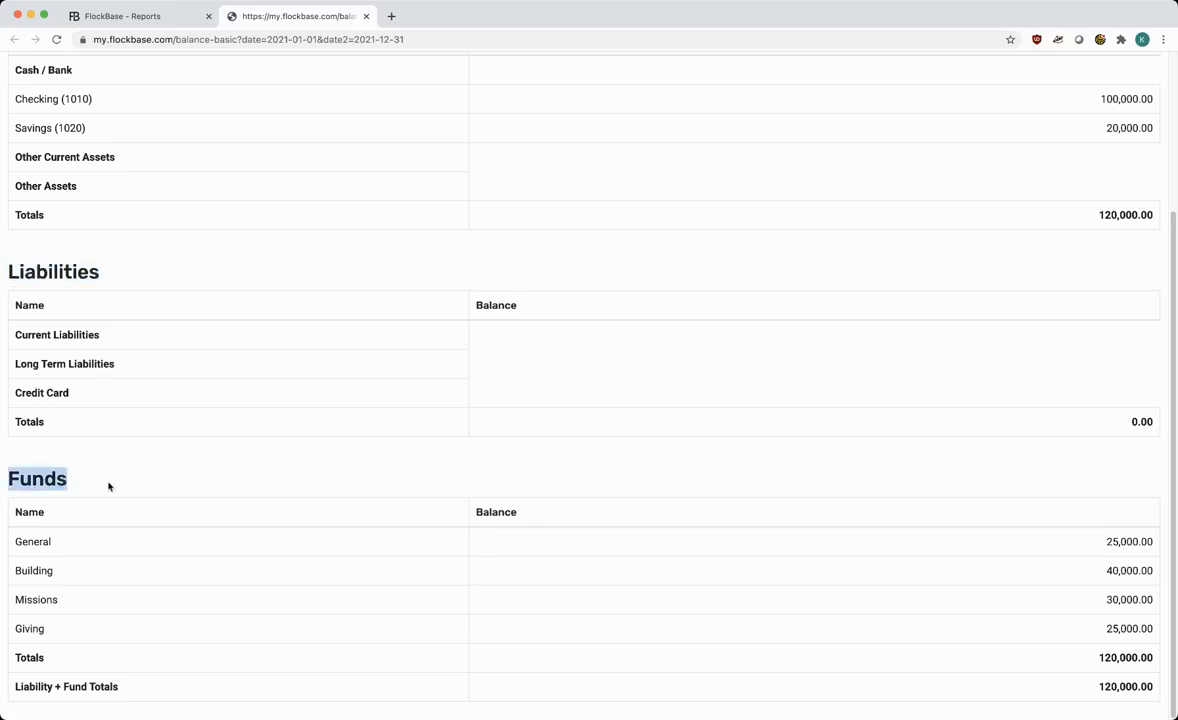
{"action": "left_click", "coordinate": [108, 486]}
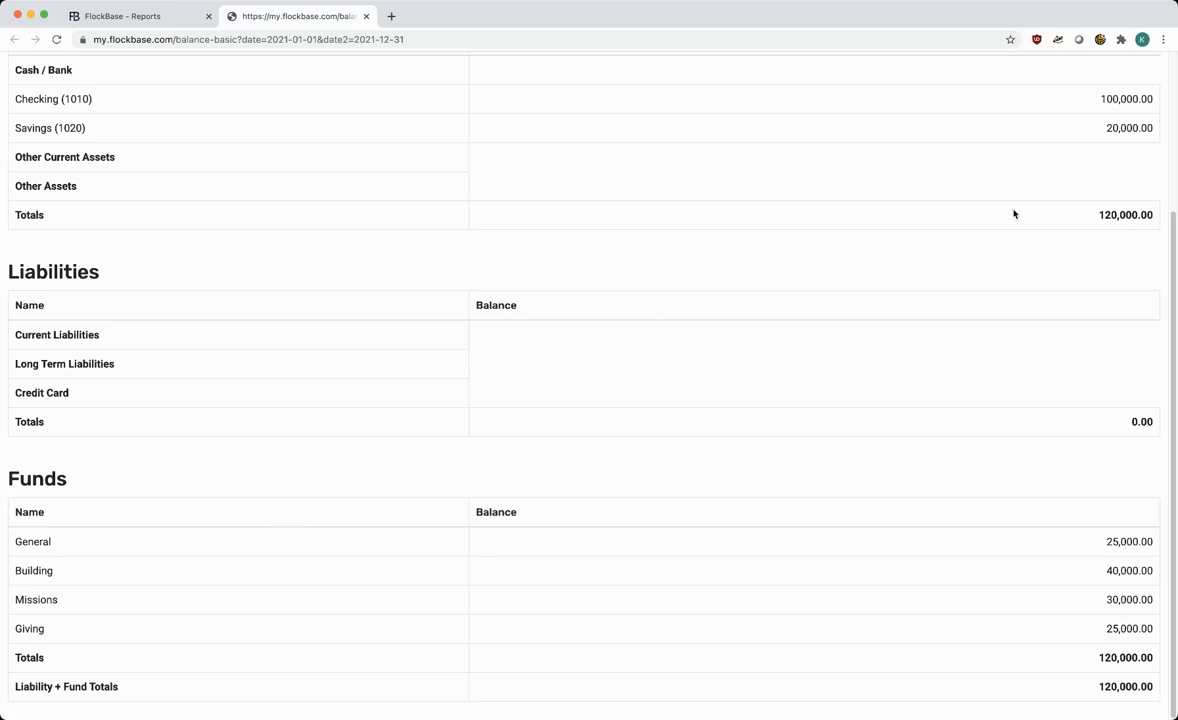
{"action": "left_click_drag", "start_coordinate": [1093, 220], "coordinate": [1150, 216]}
{"action": "left_click_drag", "start_coordinate": [1099, 691], "coordinate": [1155, 690]}
{"action": "scroll", "coordinate": [926, 462], "scroll_direction": "up", "scroll_amount": 1}
{"action": "scroll", "coordinate": [925, 461], "scroll_direction": "up", "scroll_amount": 3}
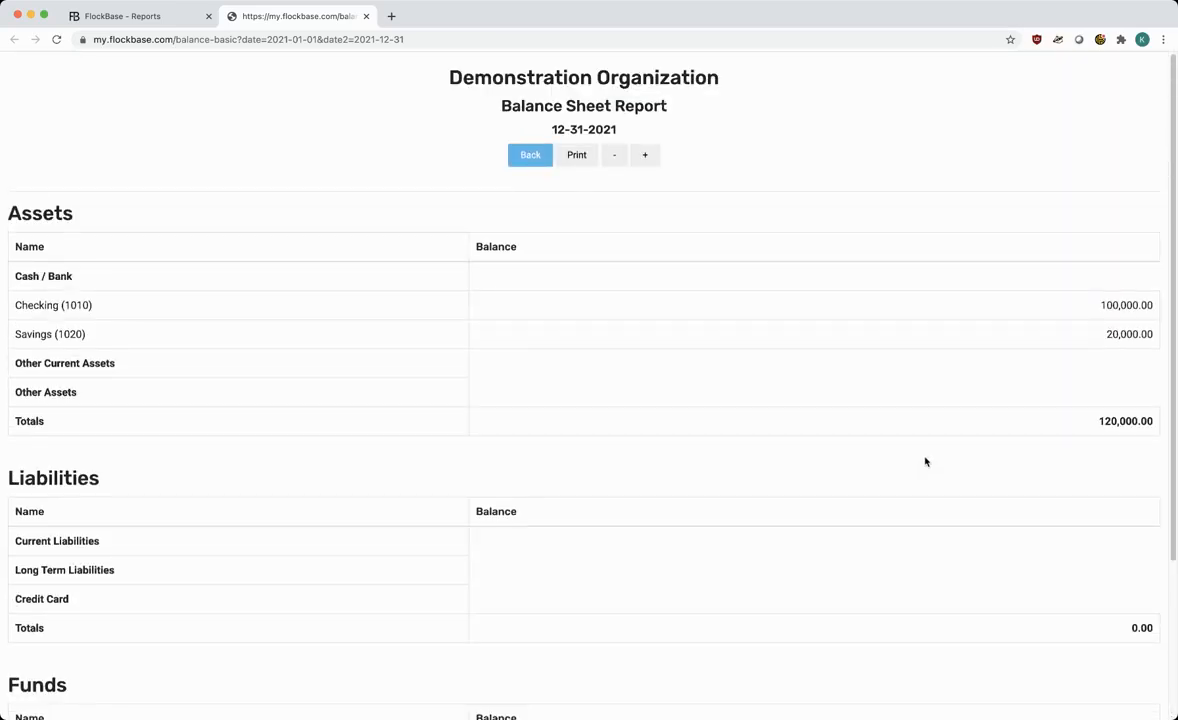
- Return to the reports page, set the period to Last Year and generate the Profit and Loss report
{"action": "left_click", "coordinate": [533, 158]}
{"action": "left_click", "coordinate": [239, 260]}
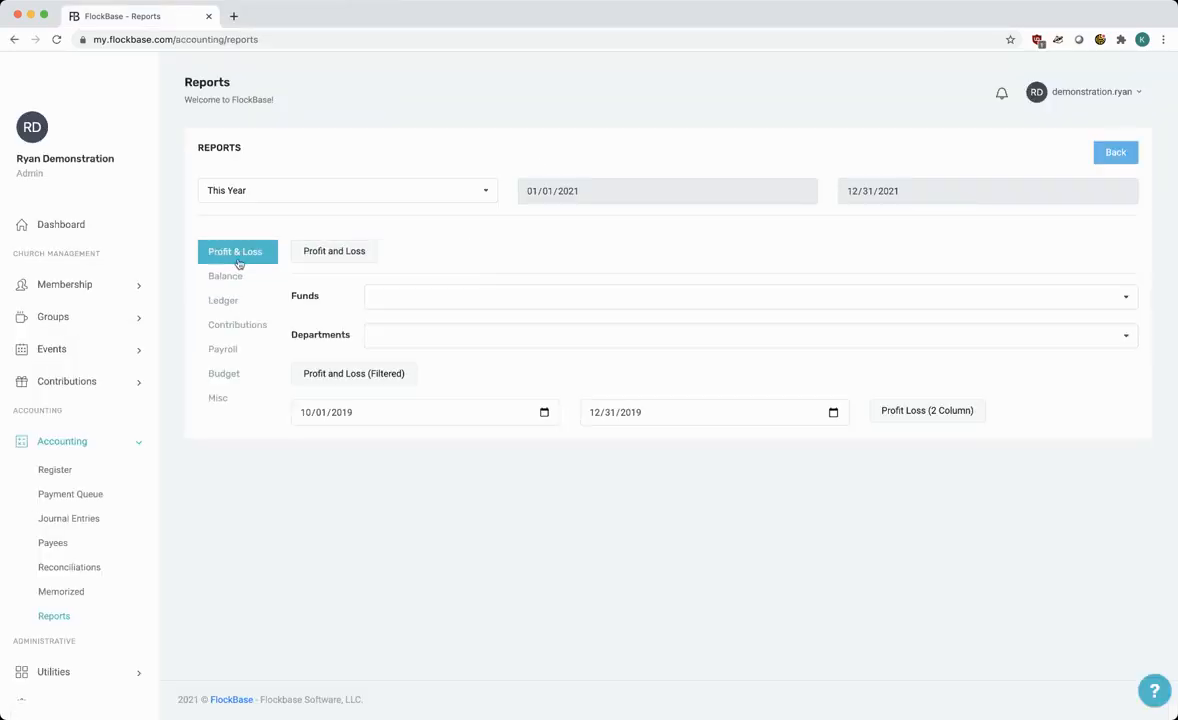
{"action": "left_click", "coordinate": [287, 196]}
{"action": "scroll", "coordinate": [292, 218], "scroll_direction": "up", "scroll_amount": 2}
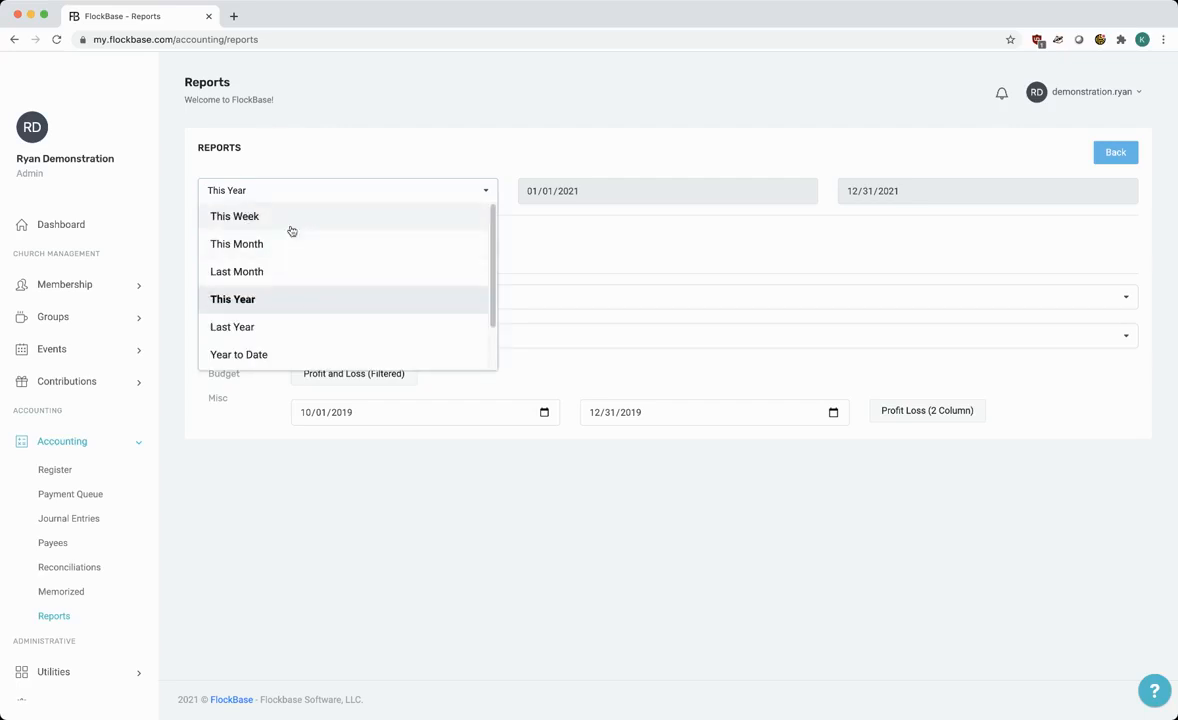
{"action": "left_click", "coordinate": [264, 332]}
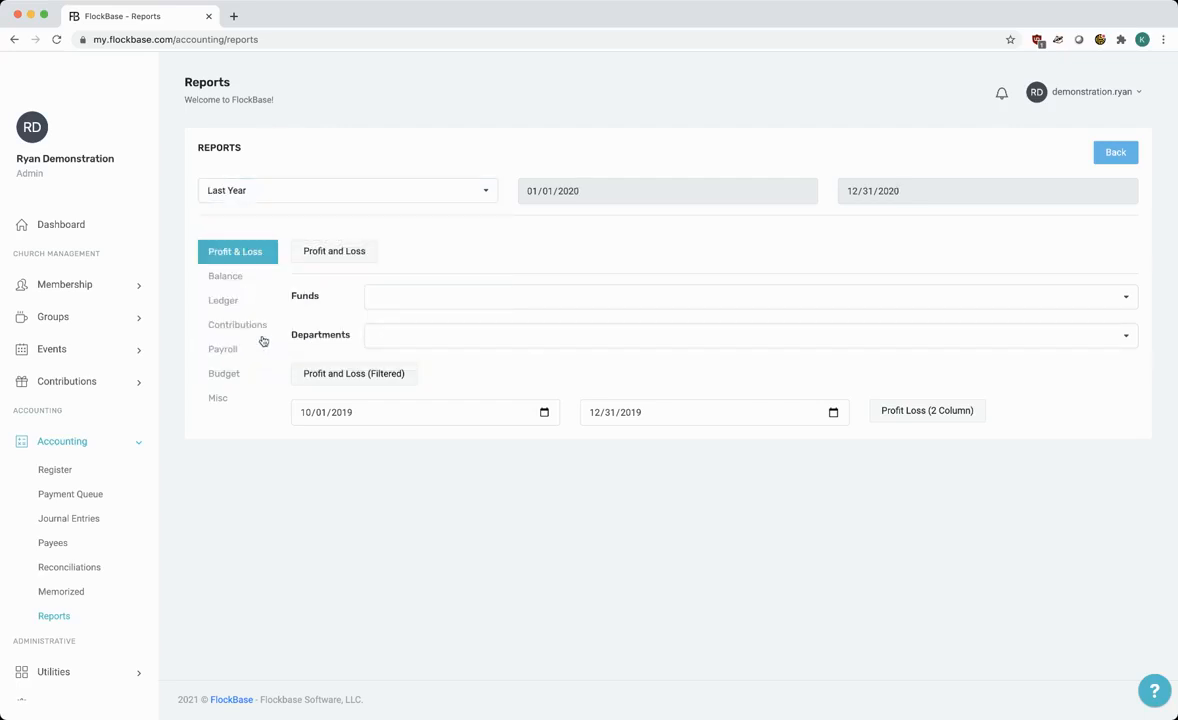
{"action": "left_click", "coordinate": [340, 253]}
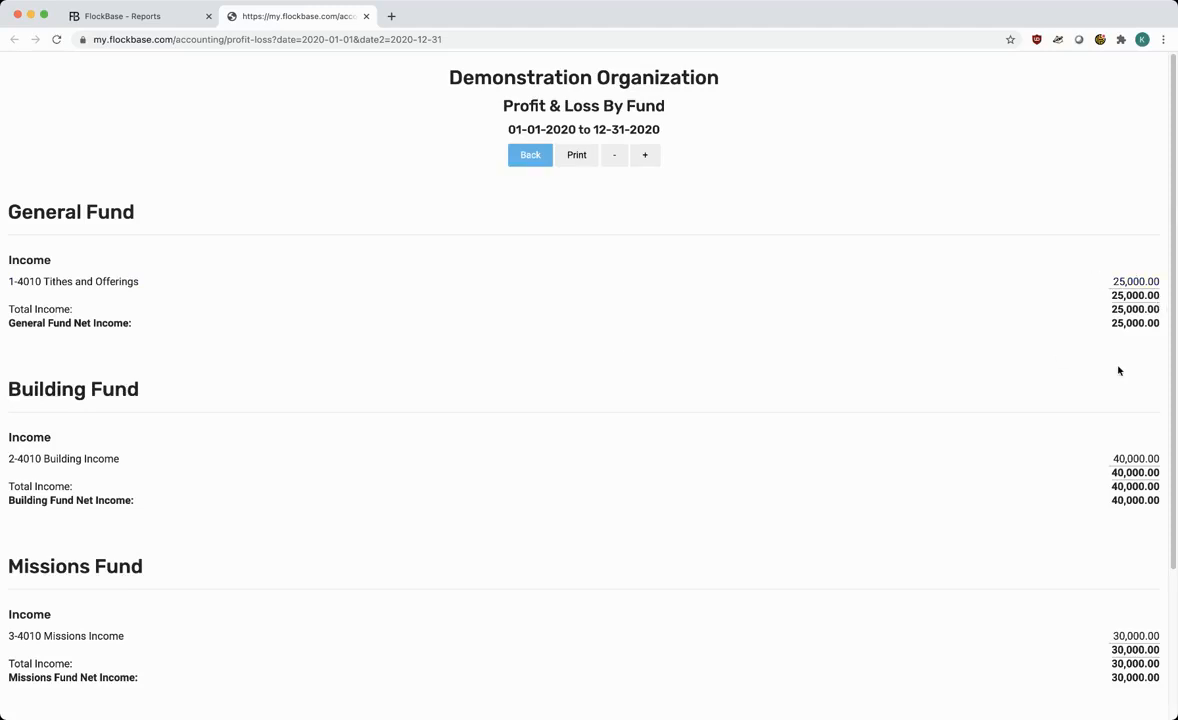
- Review the Profit & Loss By Fund report and trace the General Fund's Tithes and Offerings income to its source journal entry
{"action": "scroll", "coordinate": [1117, 368], "scroll_direction": "down", "scroll_amount": 3}
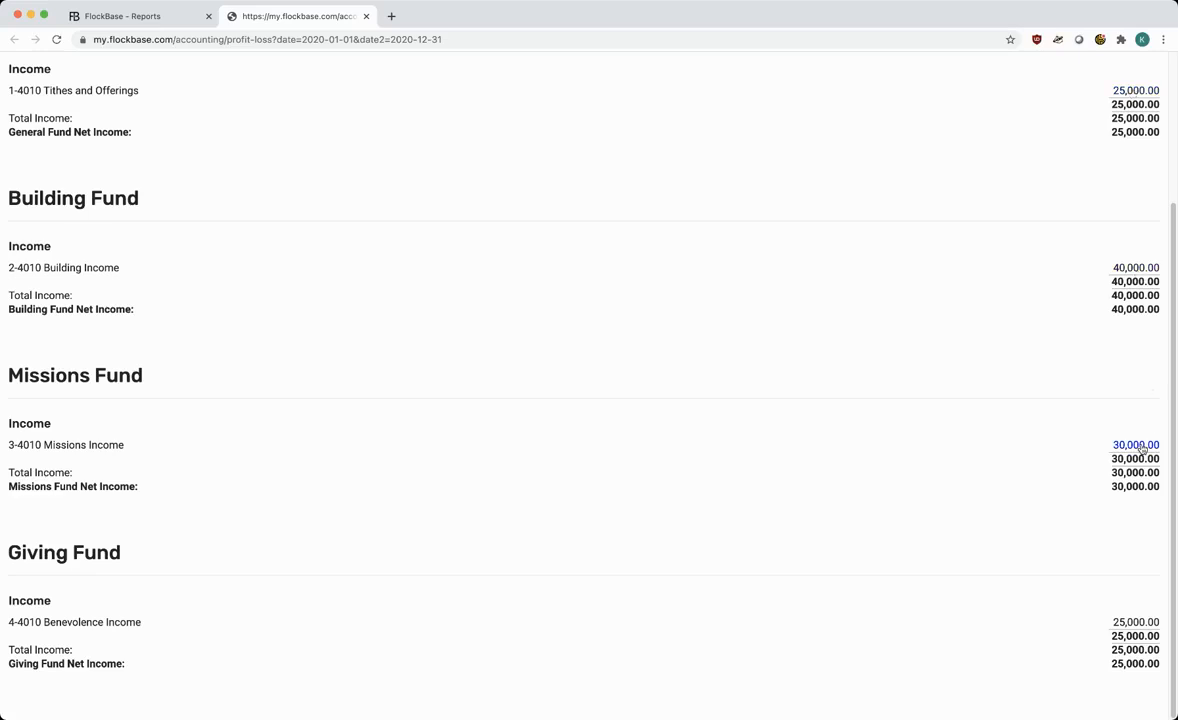
{"action": "scroll", "coordinate": [1144, 428], "scroll_direction": "up", "scroll_amount": 3}
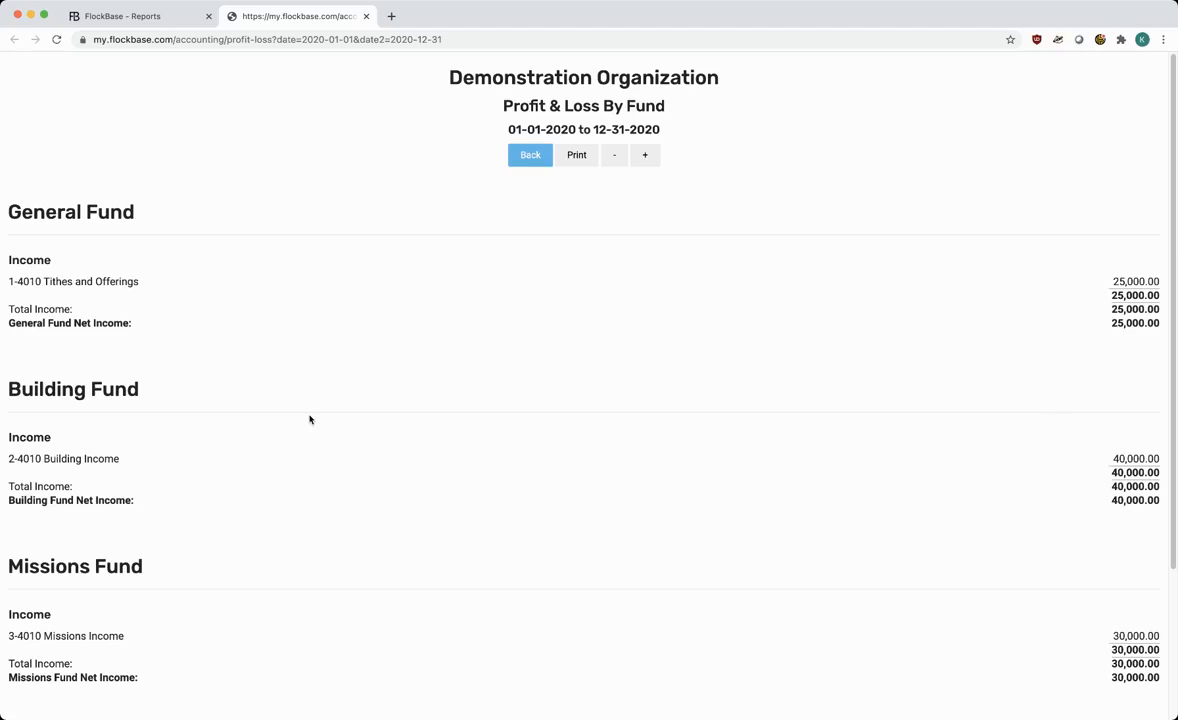
{"action": "left_click", "coordinate": [1132, 283]}
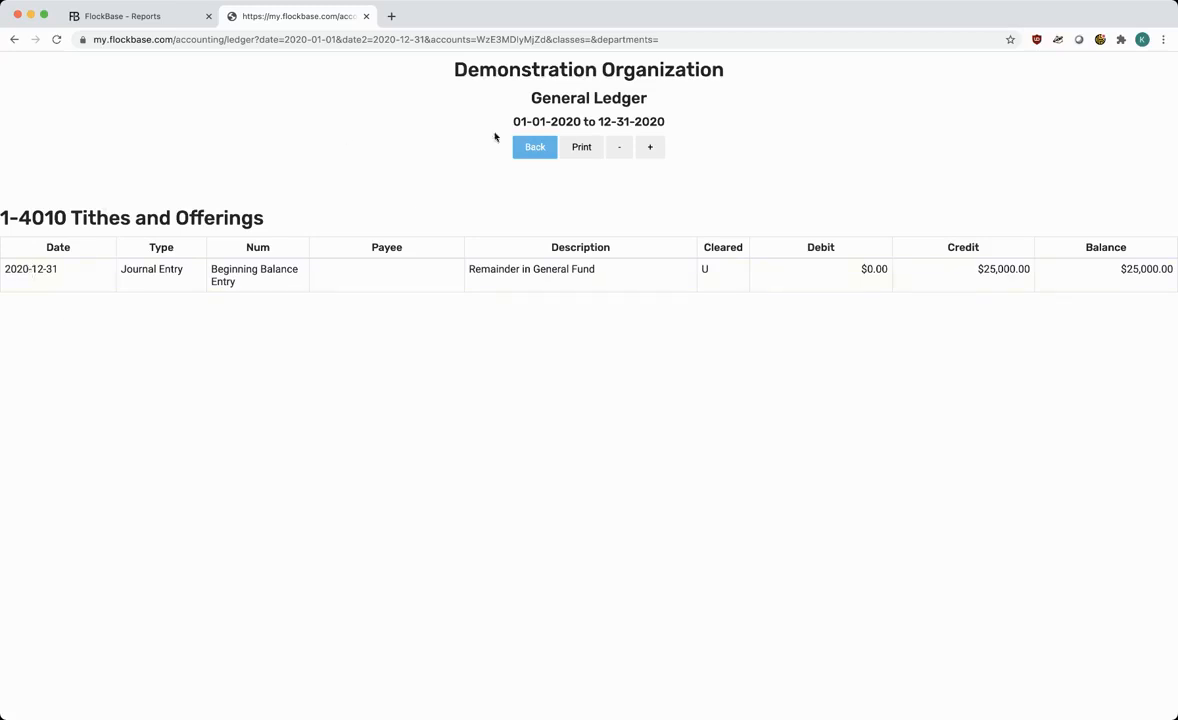
{"action": "left_click_drag", "start_coordinate": [511, 121], "coordinate": [700, 126]}
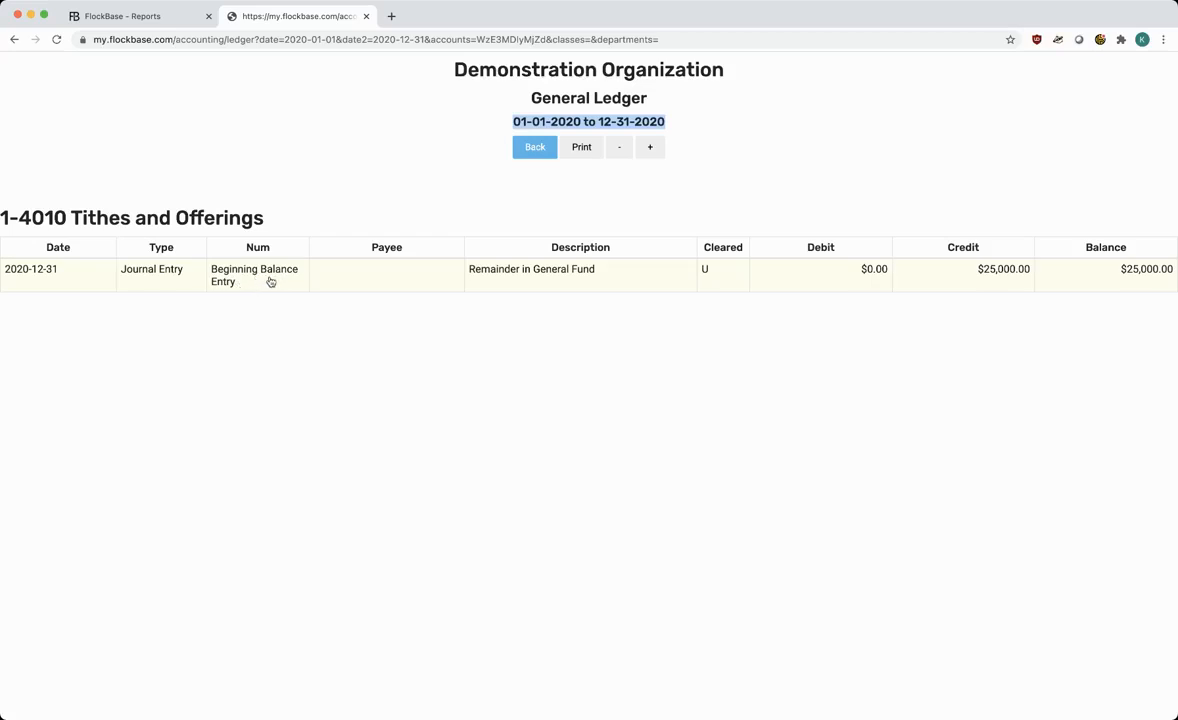
{"action": "left_click", "coordinate": [326, 287]}
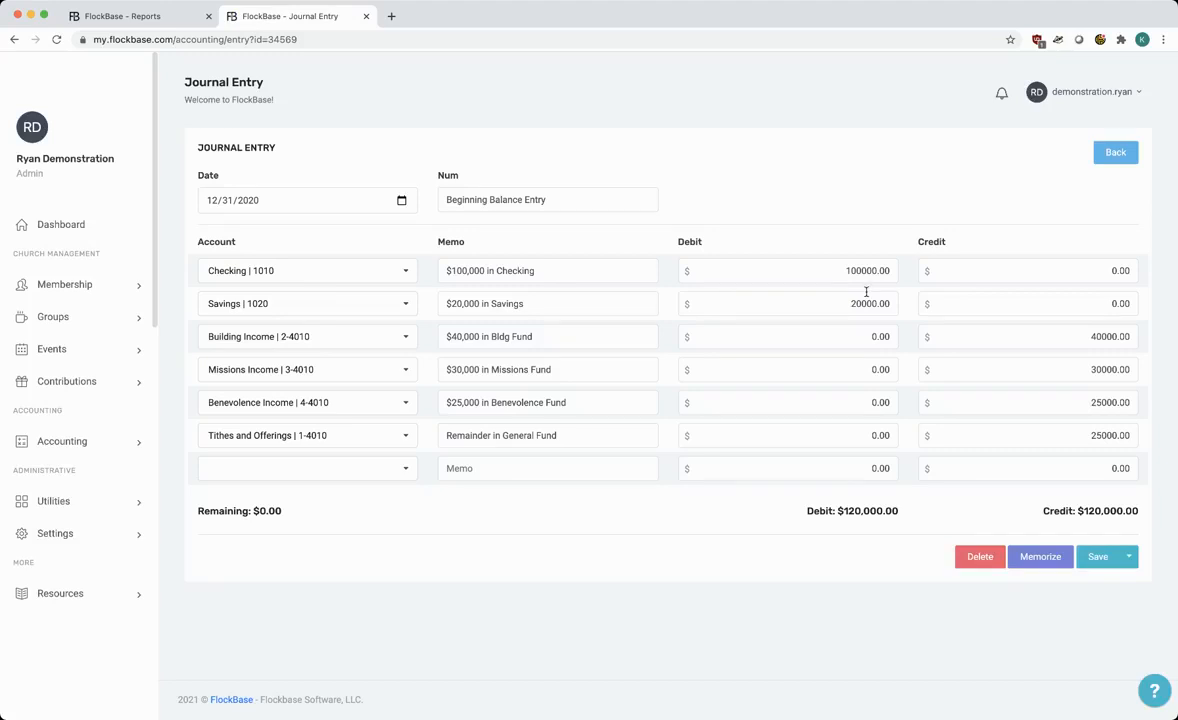
- Leave the journal entry and go back through the ledger and profit-and-loss report to the reports page
{"action": "left_click", "coordinate": [1125, 160]}
{"action": "left_click", "coordinate": [515, 151]}
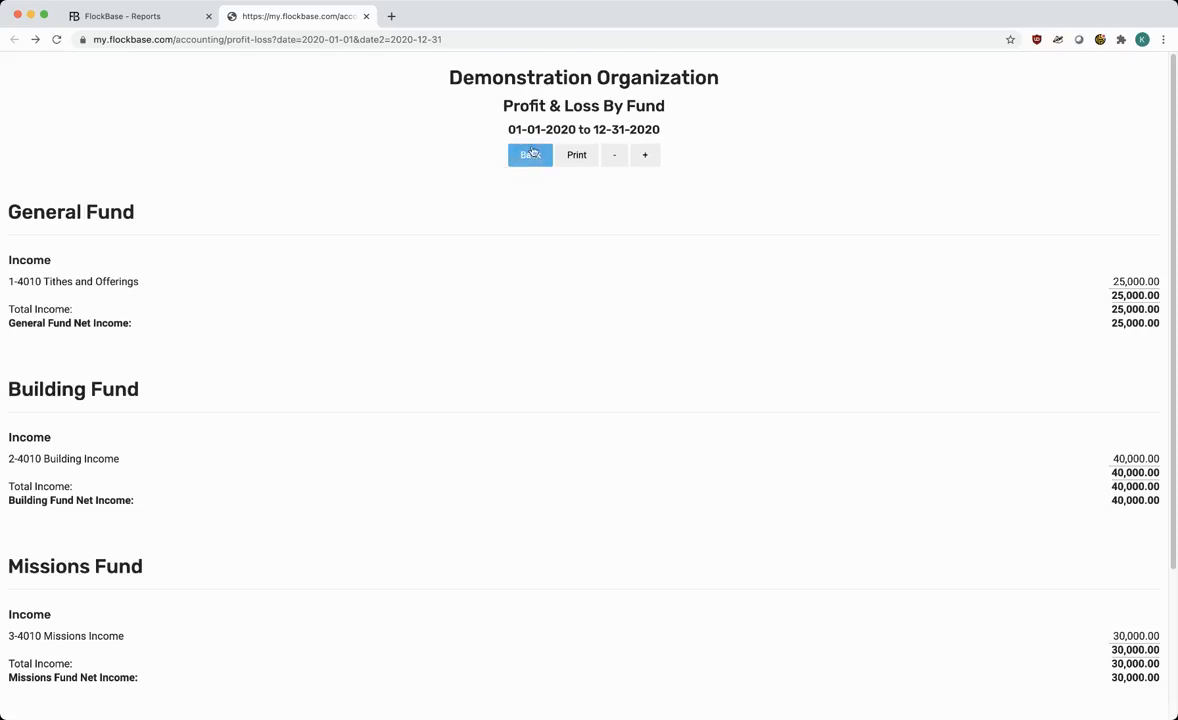
{"action": "left_click", "coordinate": [531, 153]}
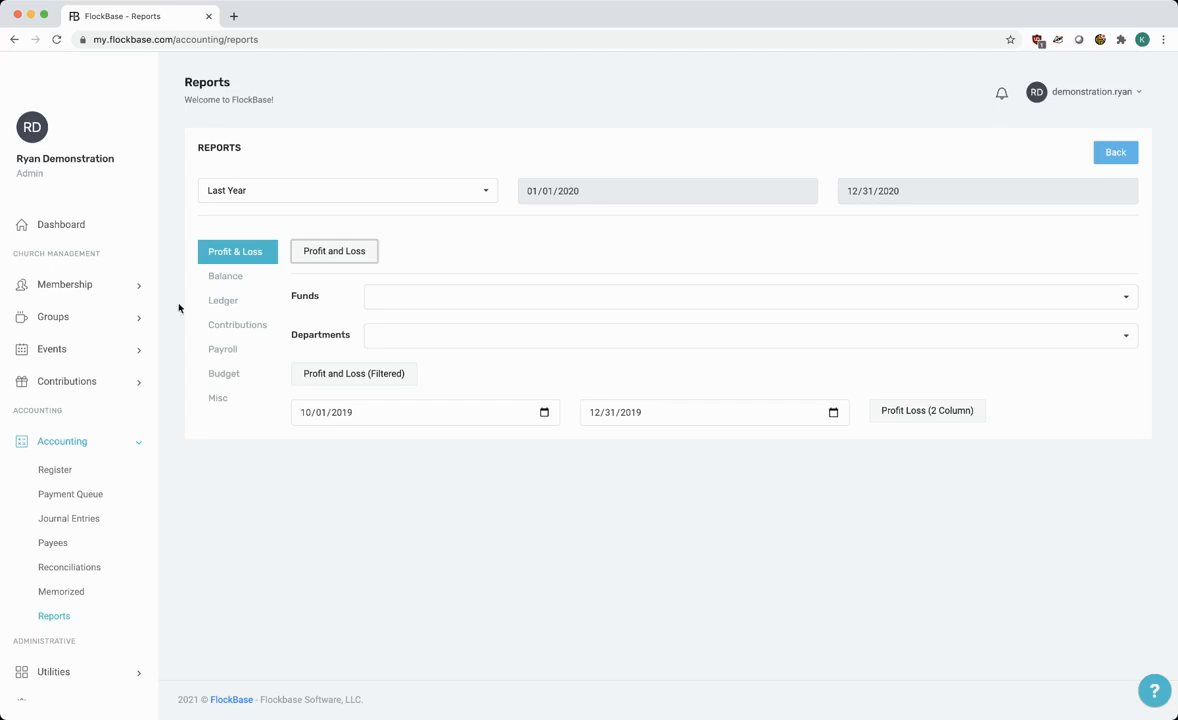
- View the Households list, return to the dashboard and start creating the first household
{"action": "left_click", "coordinate": [72, 284]}
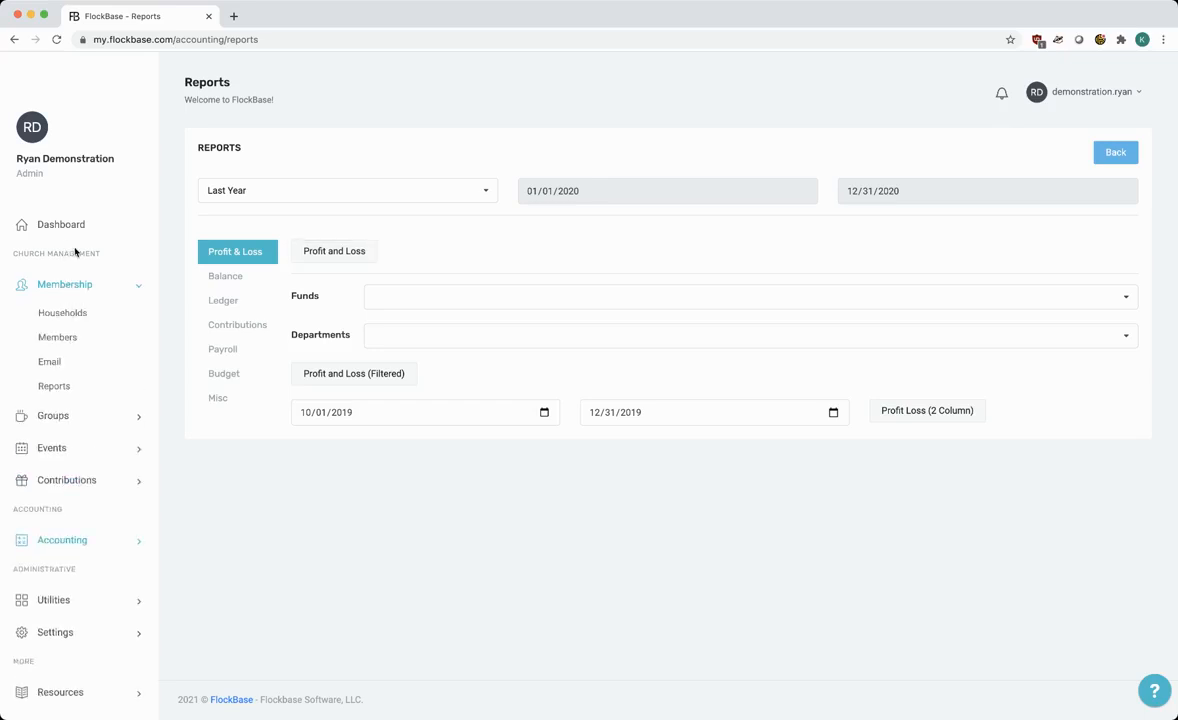
{"action": "left_click", "coordinate": [62, 313]}
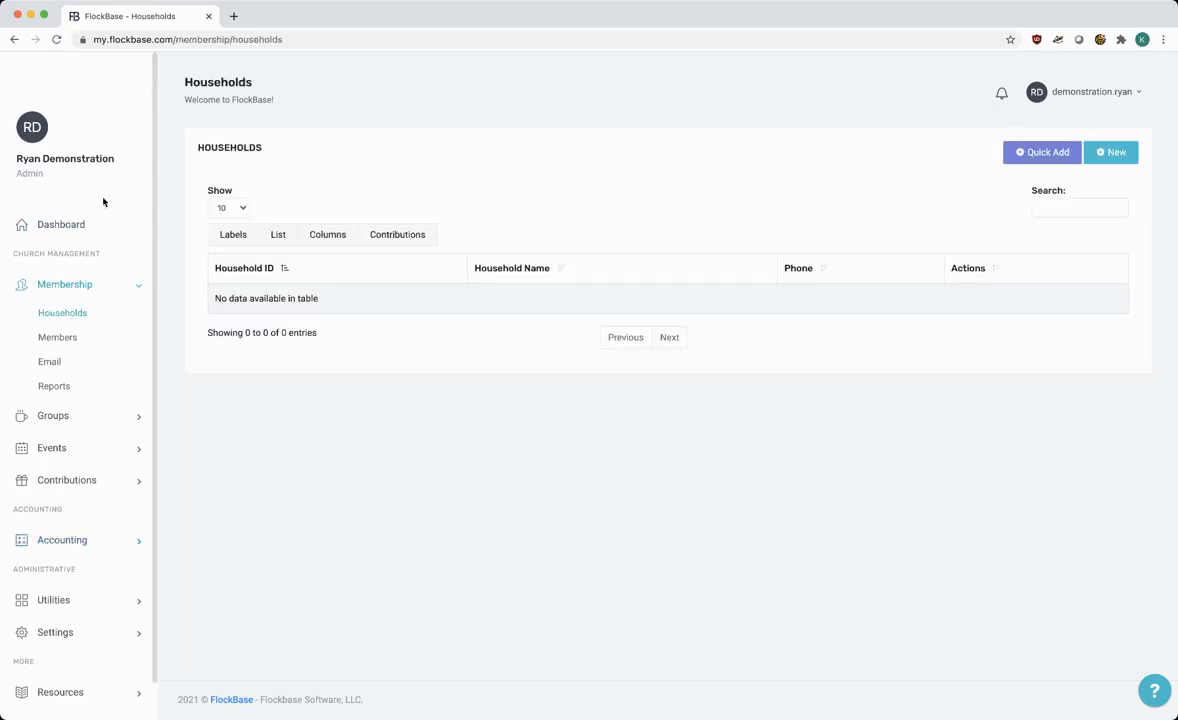
{"action": "left_click", "coordinate": [82, 231]}
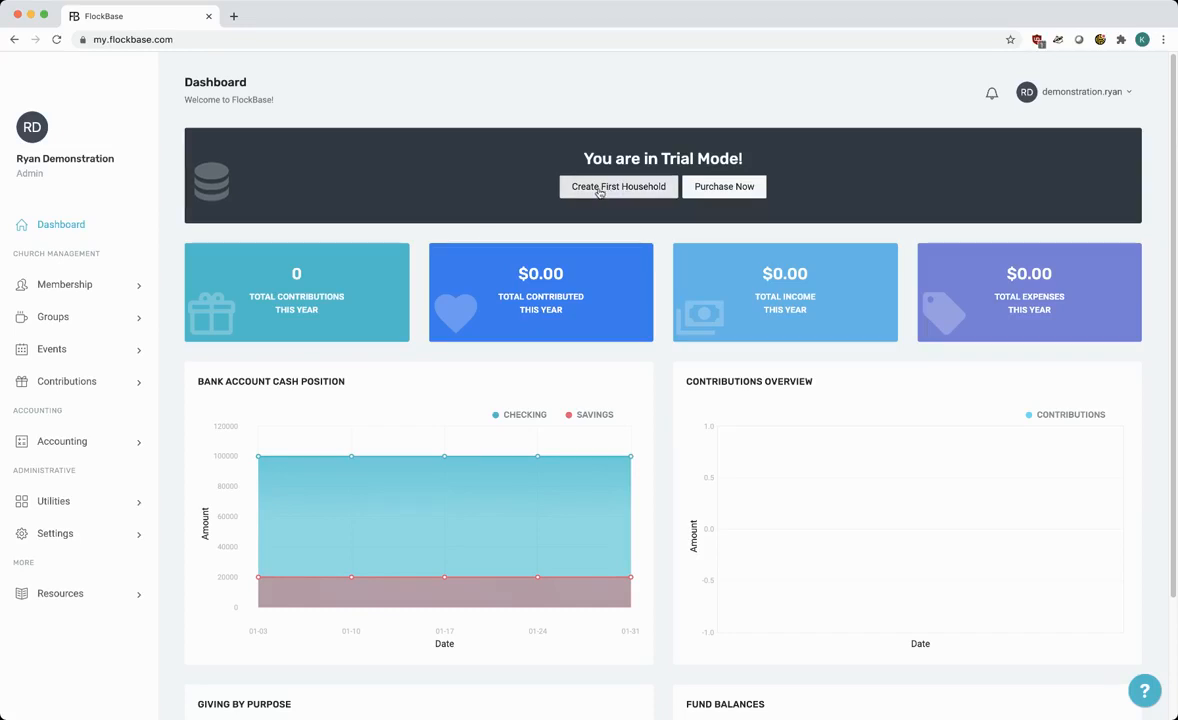
{"action": "left_click", "coordinate": [600, 188]}
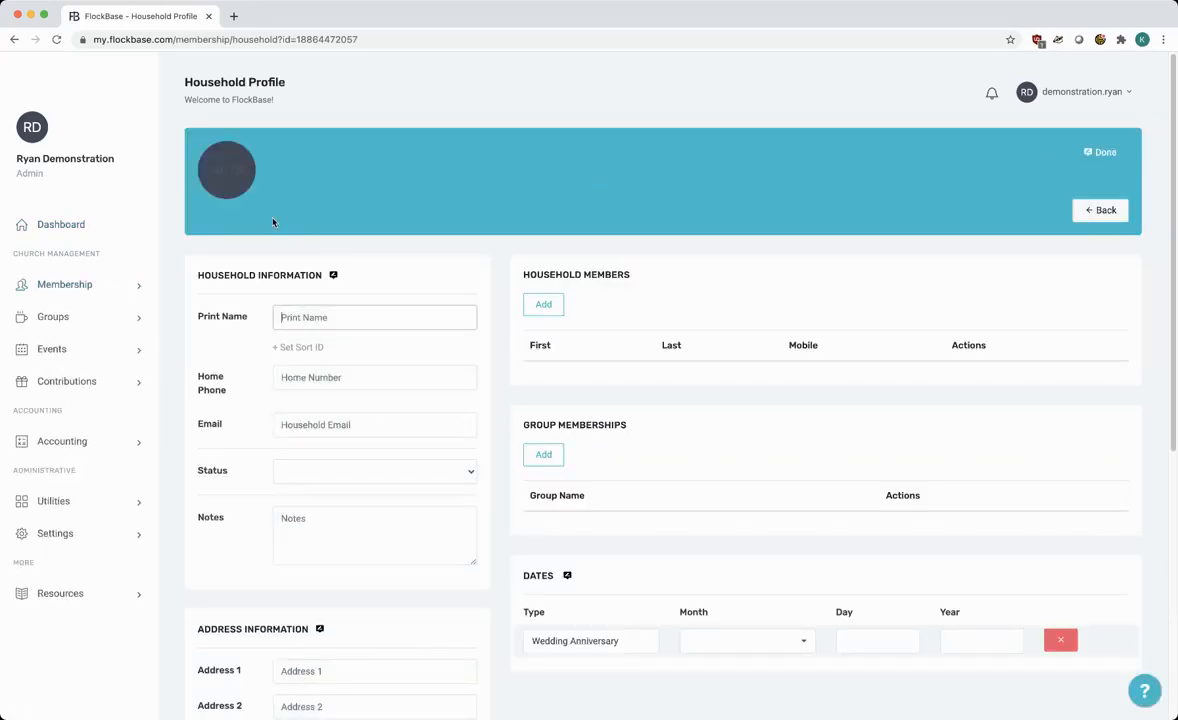
- Reveal the Sort ID field and enter the couple's full names as the household's print name
{"action": "left_click", "coordinate": [297, 348]}
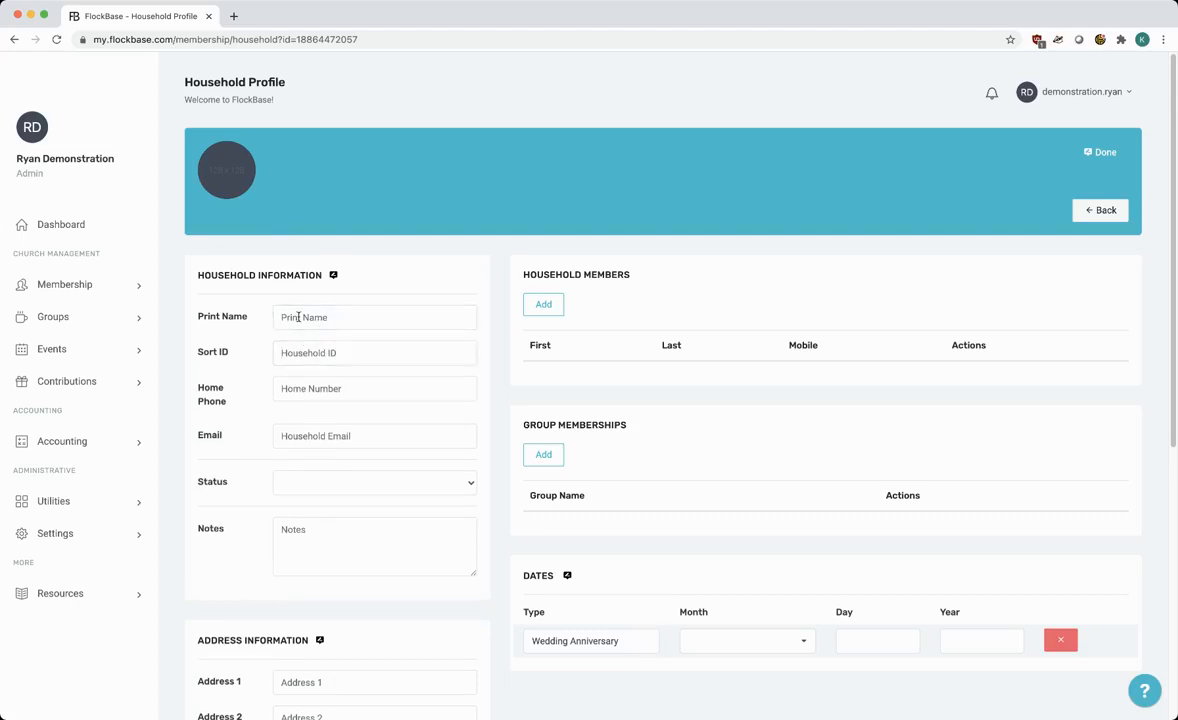
{"action": "left_click", "coordinate": [297, 347]}
{"action": "left_click", "coordinate": [330, 325]}
{"action": "type", "text": "John"}
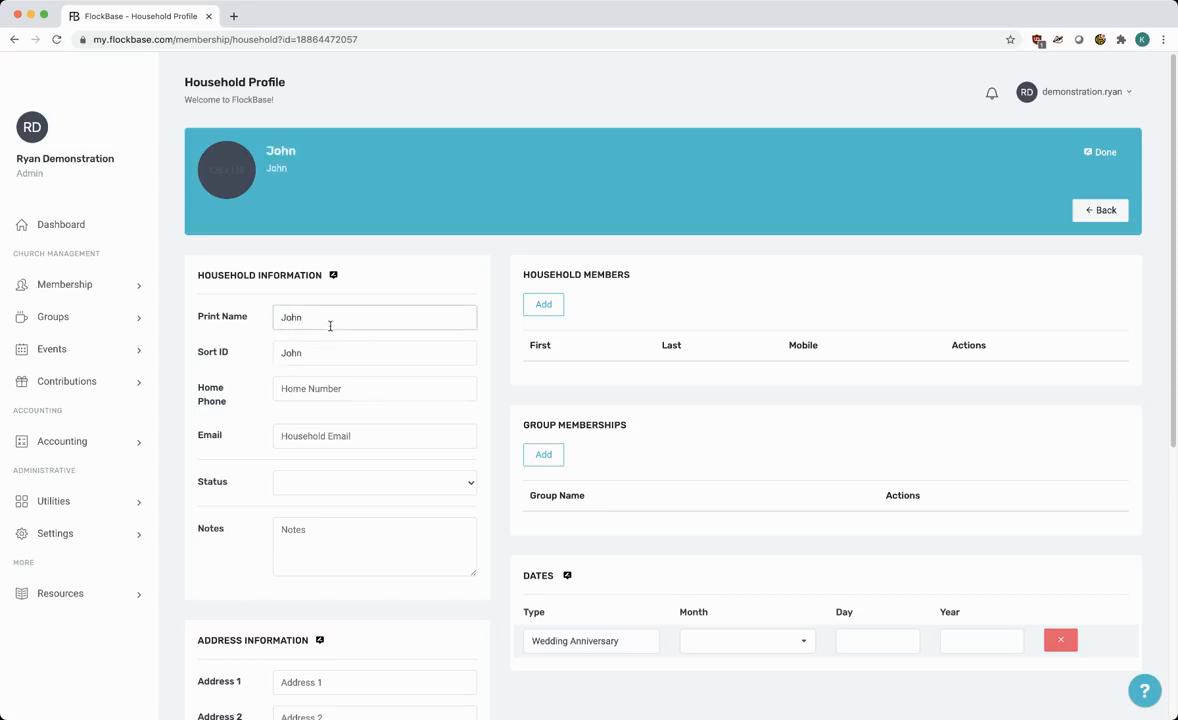
{"action": "type", "text": " and Jane Doe"}
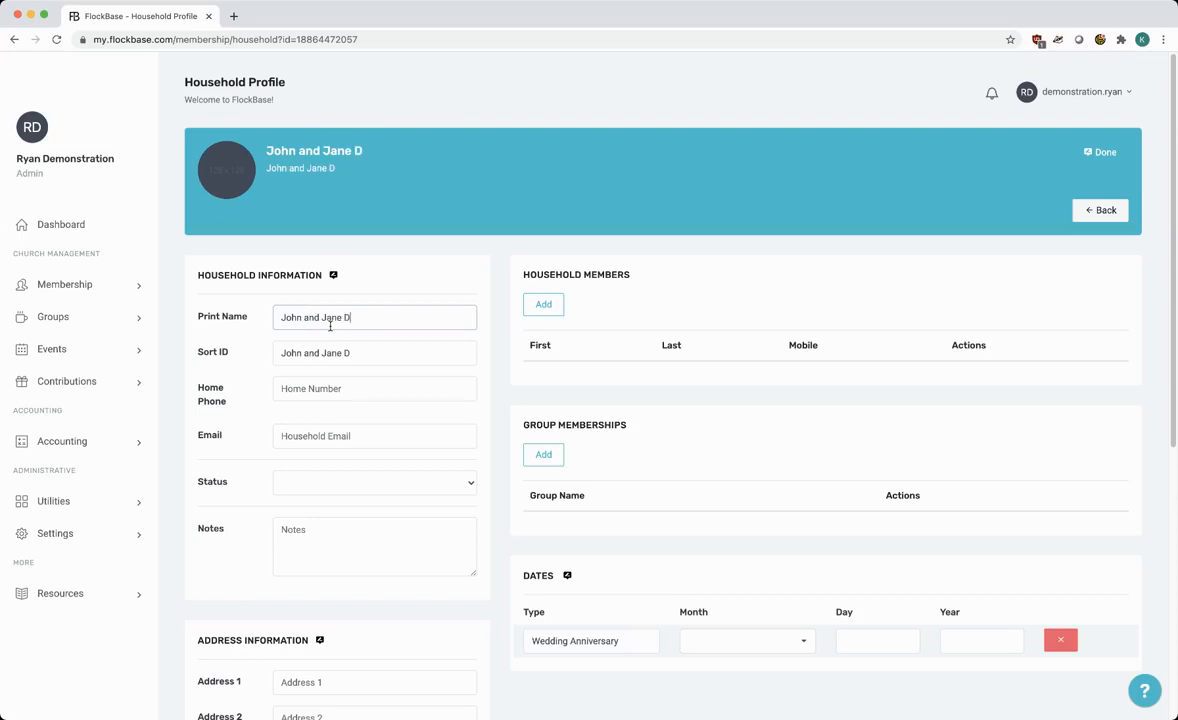
- Rearrange the household's Sort ID to last name, comma and first names, and finish editing the profile
{"action": "left_click", "coordinate": [378, 361]}
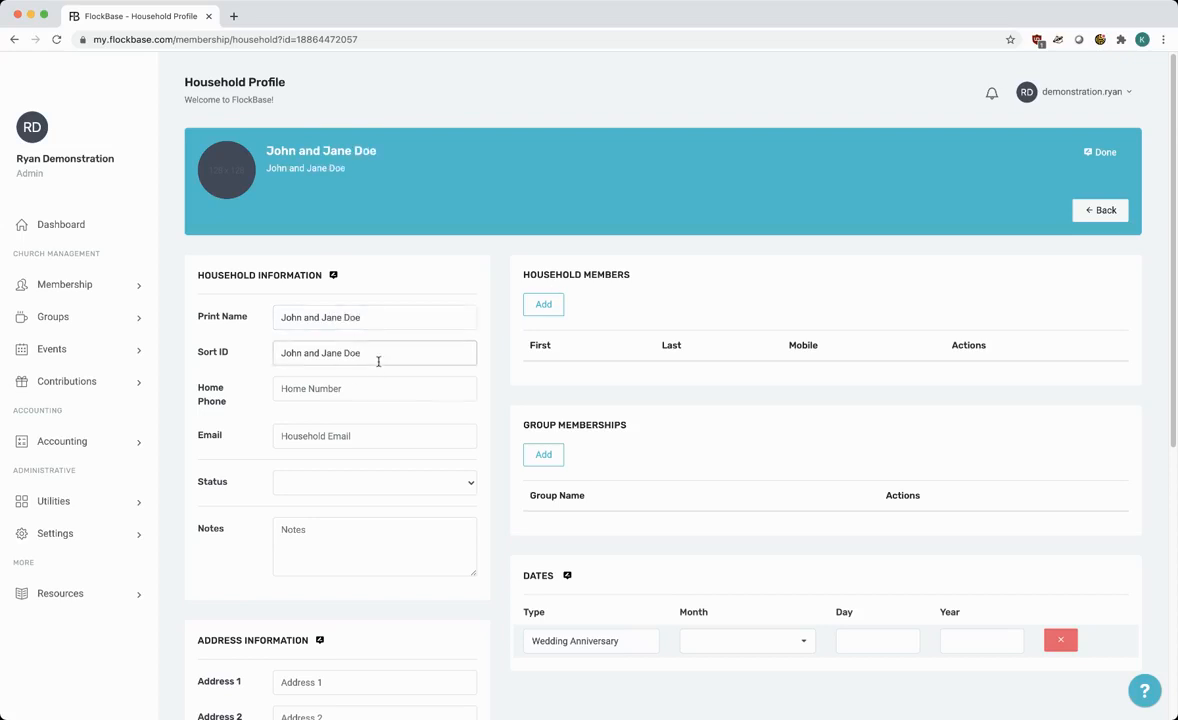
{"action": "key", "text": "BackSpace"}
{"action": "key", "text": "BackSpace"}
{"action": "key", "text": "BackSpace"}
{"action": "key", "text": "Left"}
{"action": "key", "text": "Left"}
{"action": "key", "text": "Left"}
{"action": "key", "text": "Left"}
{"action": "key", "text": "Left"}
{"action": "key", "text": "Left"}
{"action": "key", "text": "Left"}
{"action": "key", "text": "Left"}
{"action": "key", "text": "Left"}
{"action": "key", "text": "Left"}
{"action": "key", "text": "Left"}
{"action": "key", "text": "Left"}
{"action": "type", "text": "Doe,"}
{"action": "left_click", "coordinate": [1100, 152]}
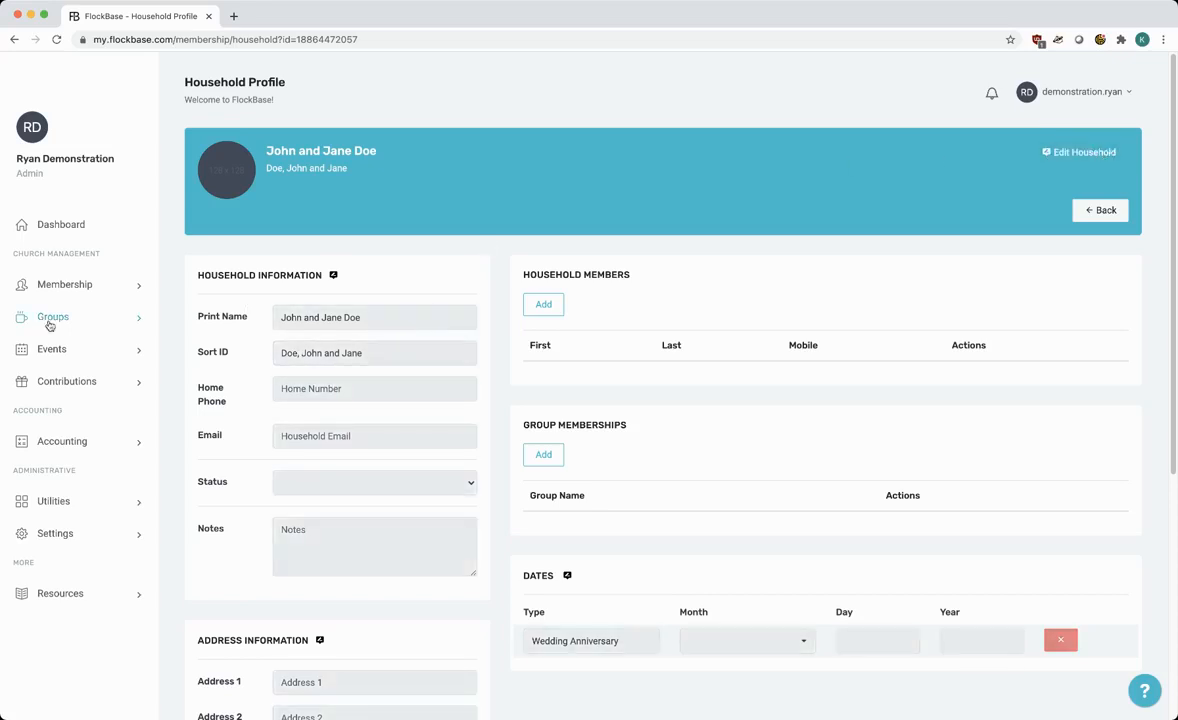
- Go to the Households list and reopen the new household's profile
{"action": "left_click", "coordinate": [68, 293]}
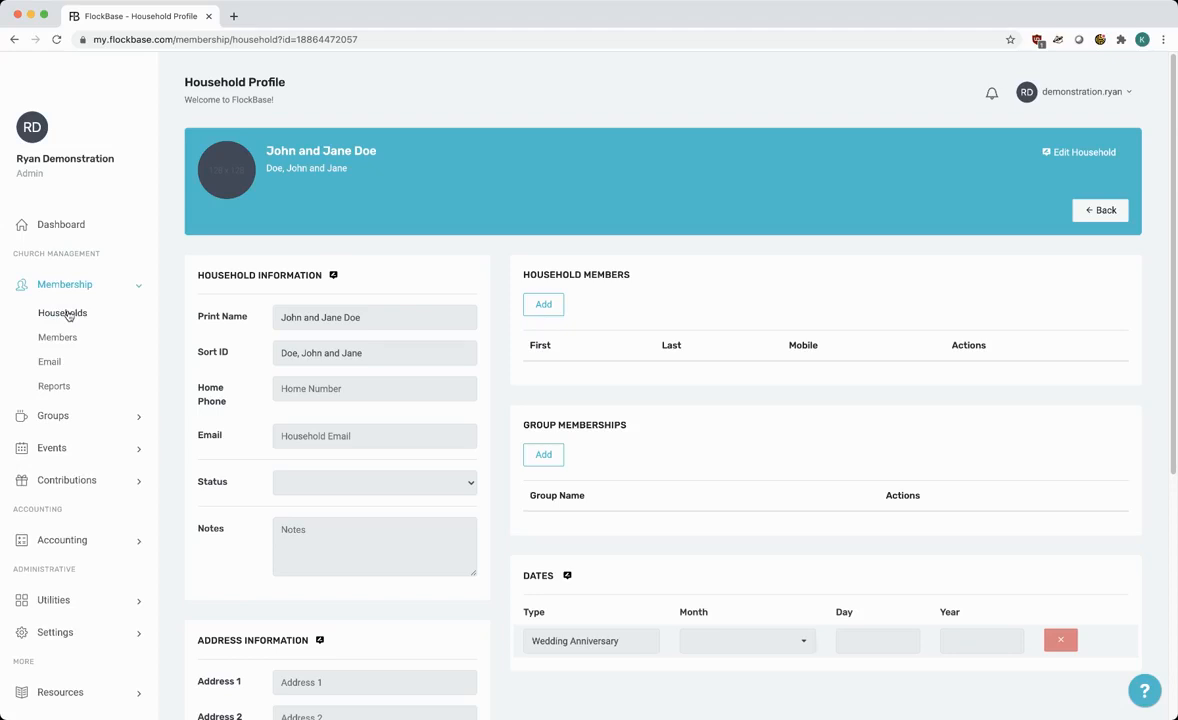
{"action": "left_click", "coordinate": [63, 313]}
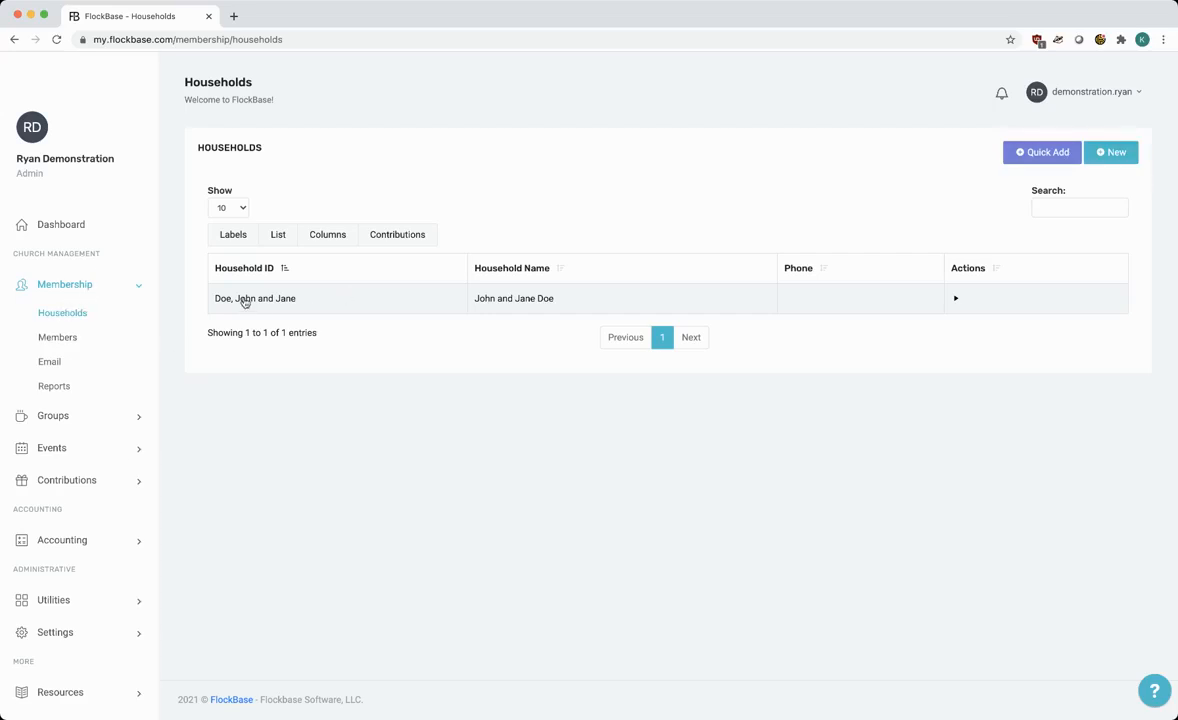
{"action": "left_click", "coordinate": [955, 301]}
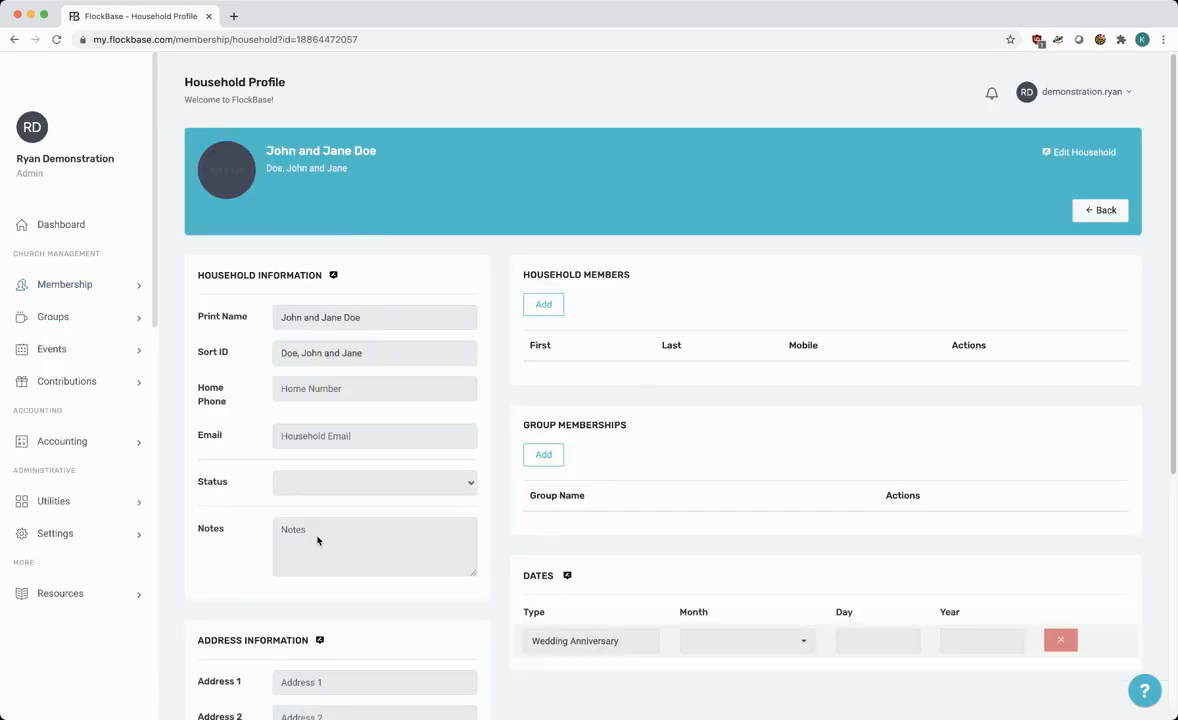
- Edit the household, set its status to Active and look over the remaining profile sections
{"action": "left_click", "coordinate": [1080, 152]}
{"action": "scroll", "coordinate": [433, 290], "scroll_direction": "down", "scroll_amount": 1}
{"action": "scroll", "coordinate": [433, 290], "scroll_direction": "down", "scroll_amount": 1}
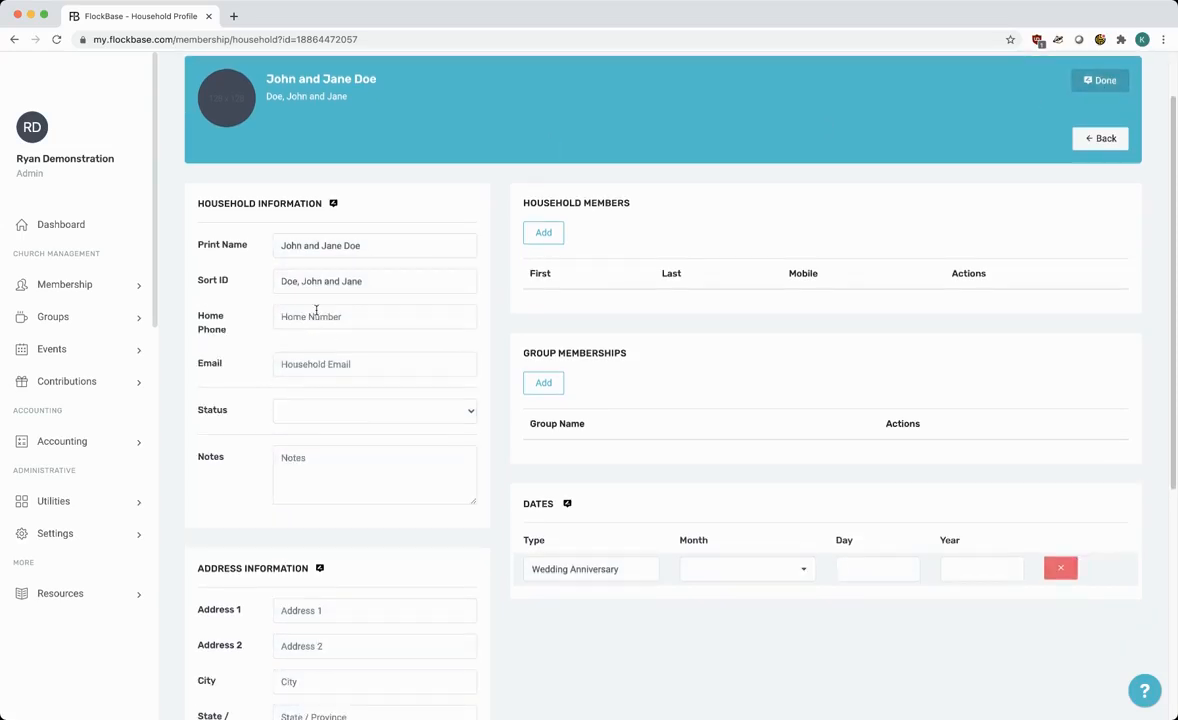
{"action": "left_click", "coordinate": [278, 316]}
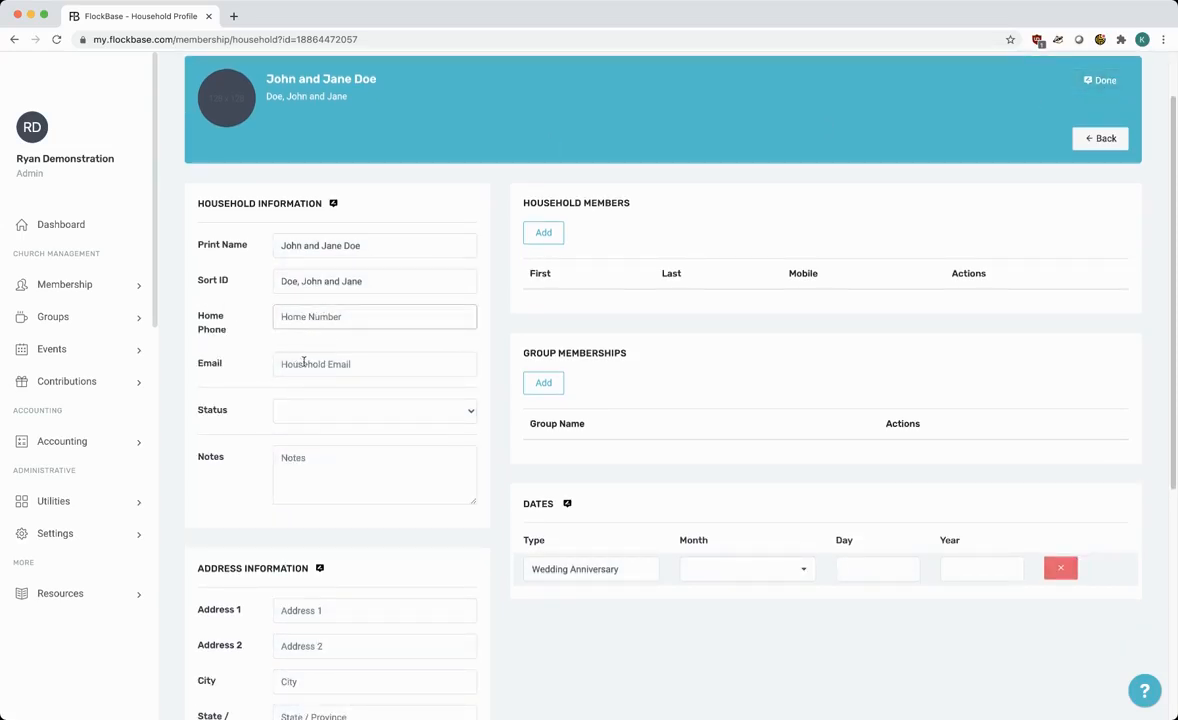
{"action": "left_click", "coordinate": [290, 409]}
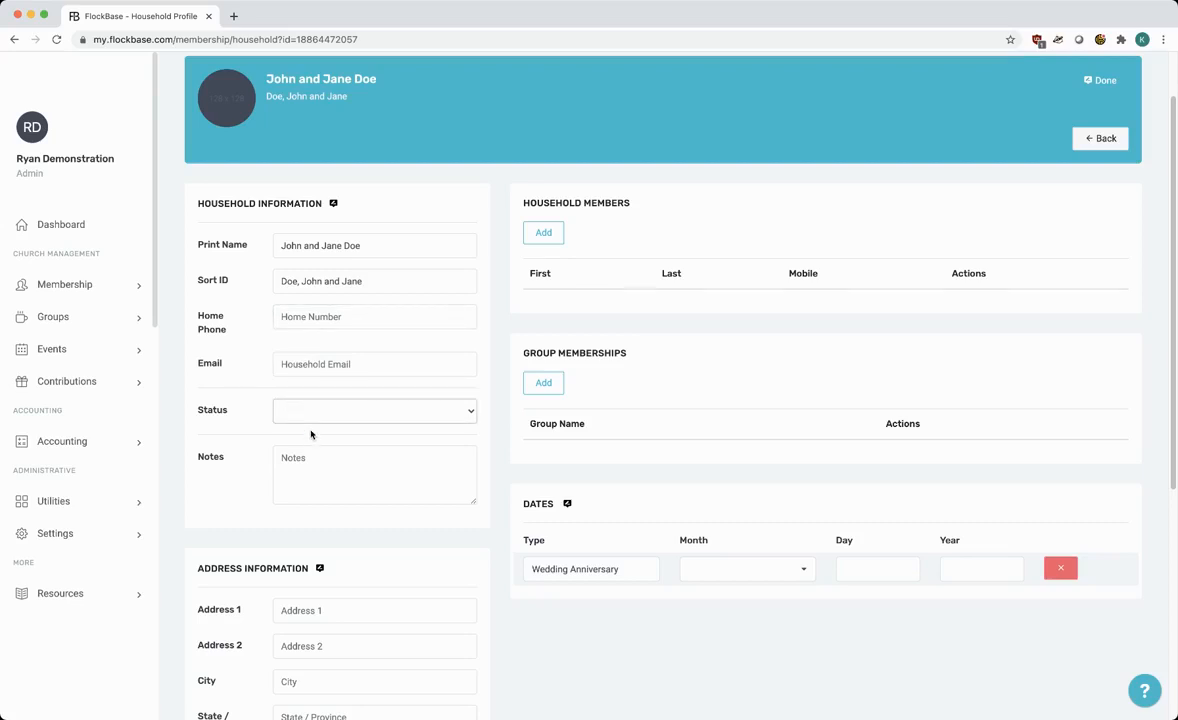
{"action": "scroll", "coordinate": [215, 370], "scroll_direction": "down", "scroll_amount": 2}
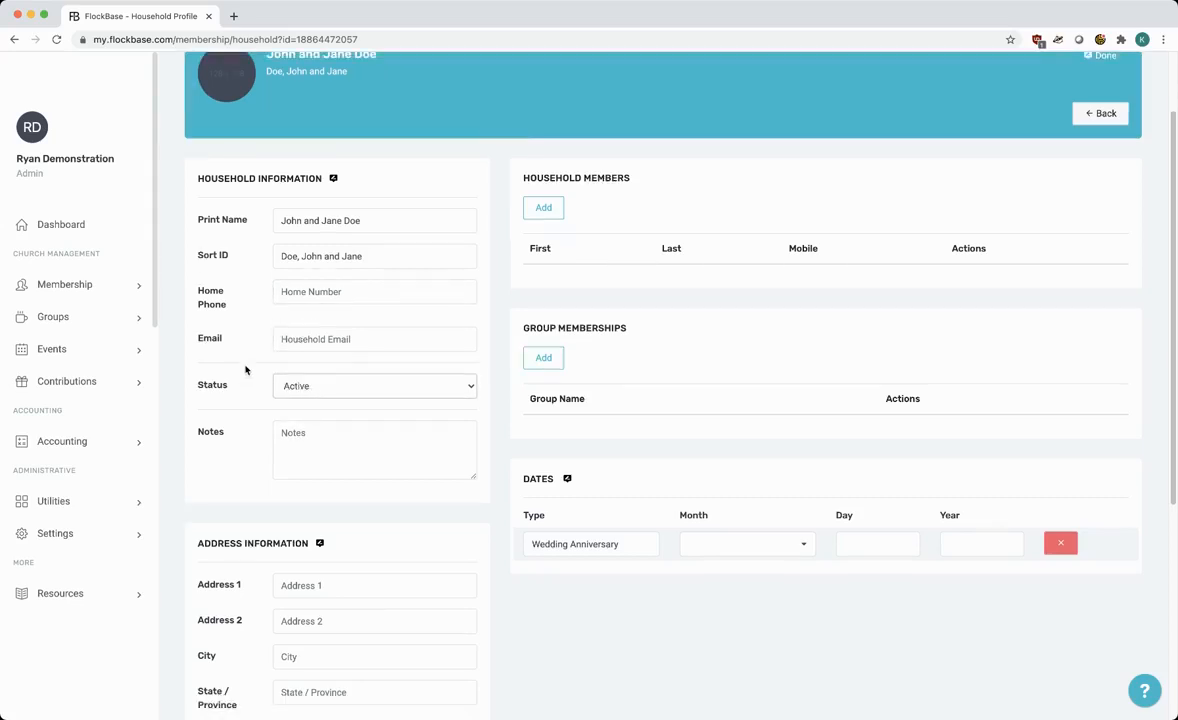
{"action": "scroll", "coordinate": [87, 331], "scroll_direction": "down", "scroll_amount": 5}
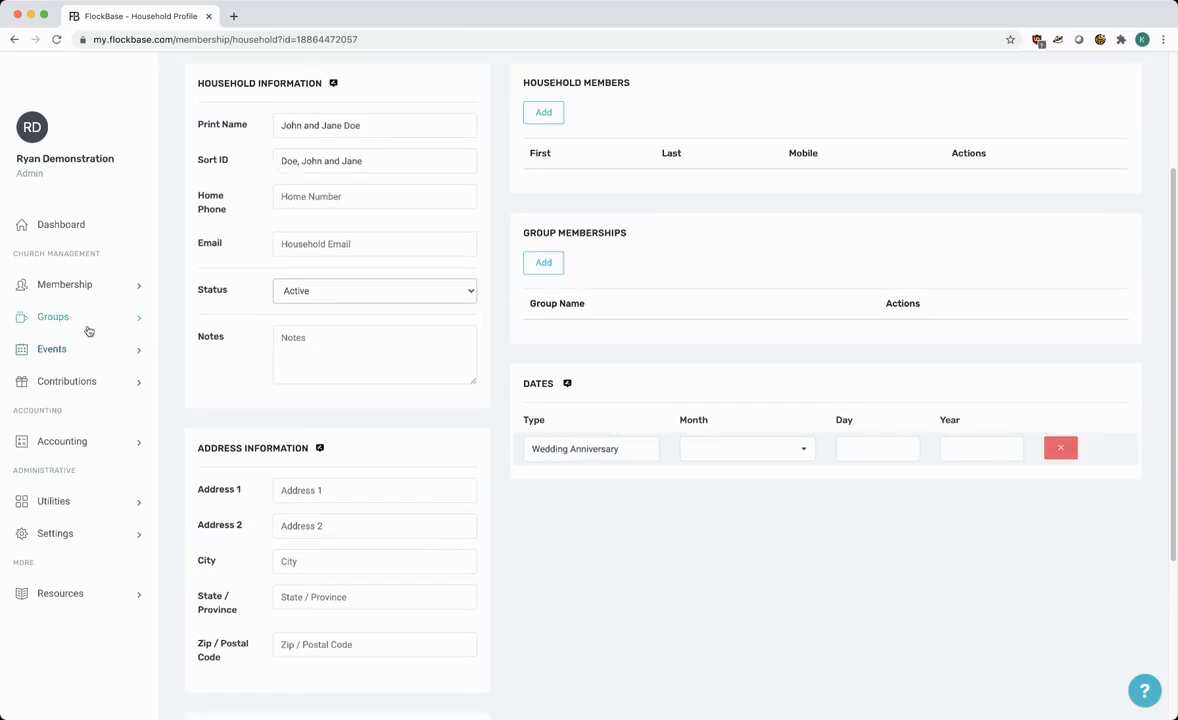
- Open the Roles & Statuses page in the membership settings
{"action": "left_click", "coordinate": [72, 547]}
{"action": "left_click", "coordinate": [100, 597]}
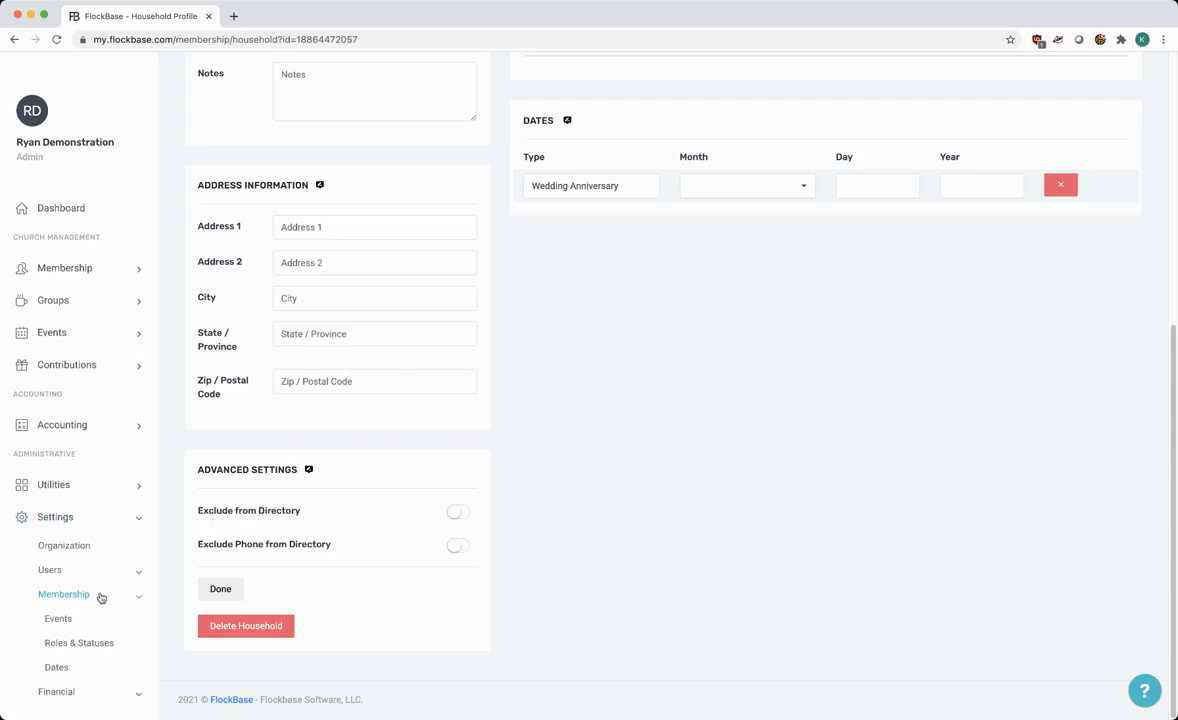
{"action": "scroll", "coordinate": [88, 555], "scroll_direction": "down", "scroll_amount": 1}
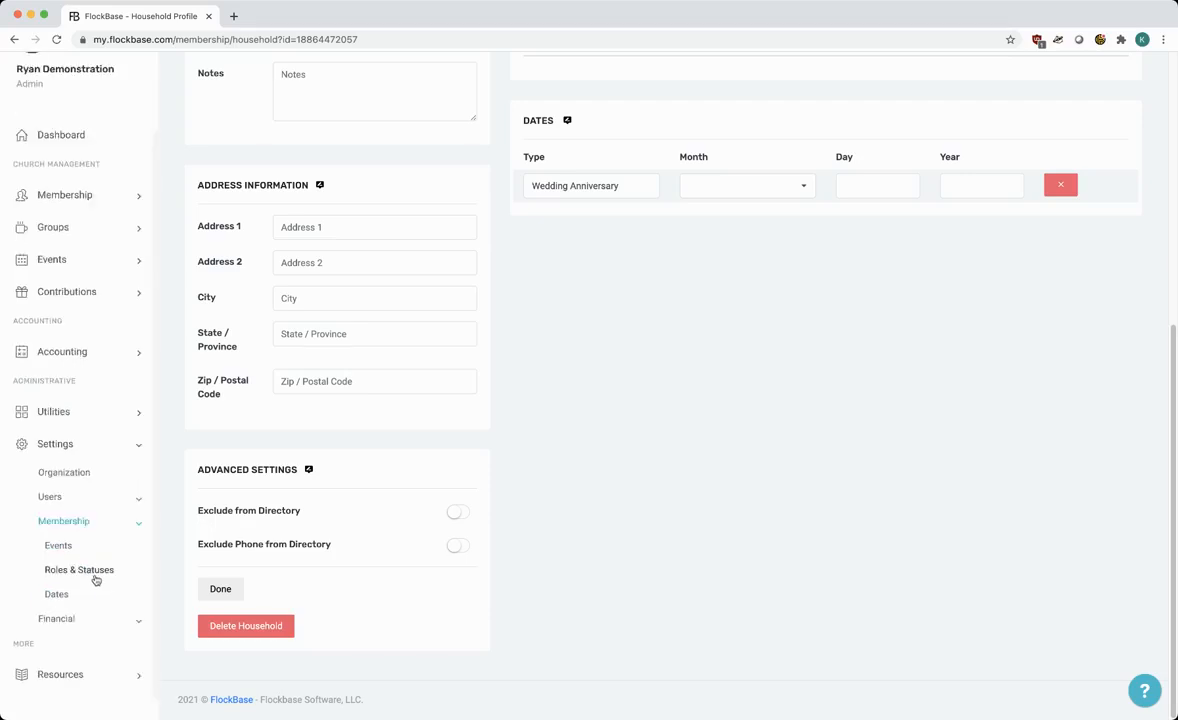
{"action": "left_click", "coordinate": [94, 576]}
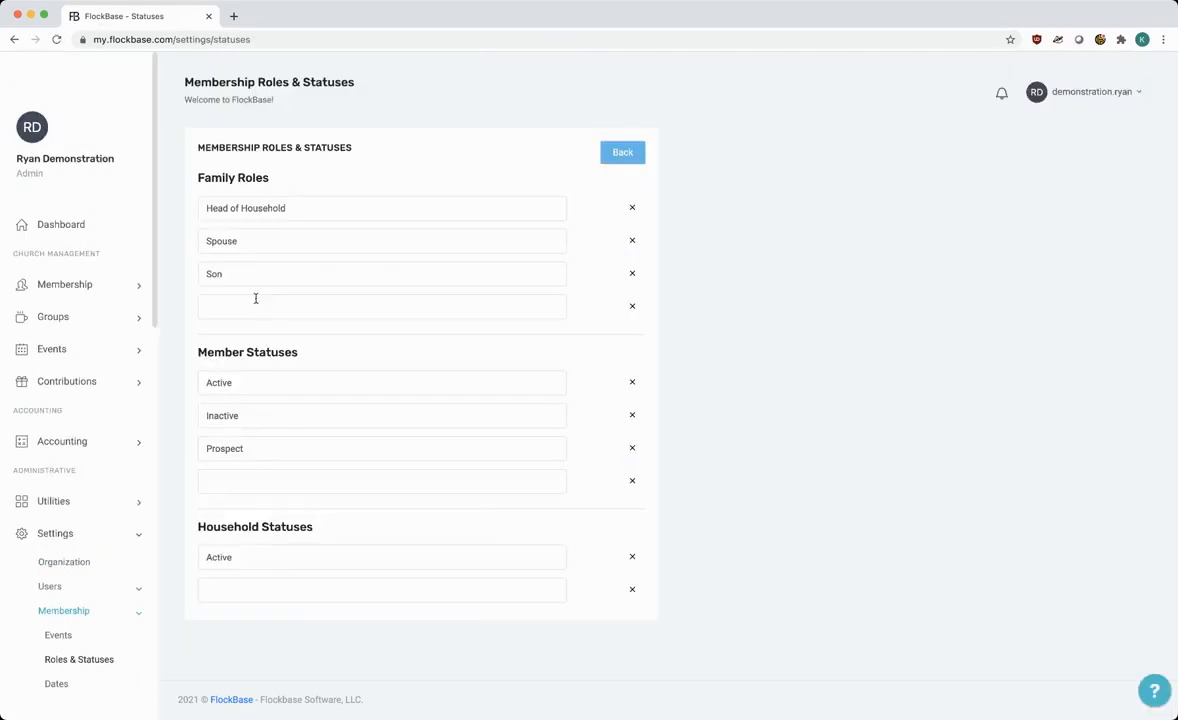
- Review the existing family roles and add Daughter as a new family role
{"action": "left_click", "coordinate": [313, 209]}
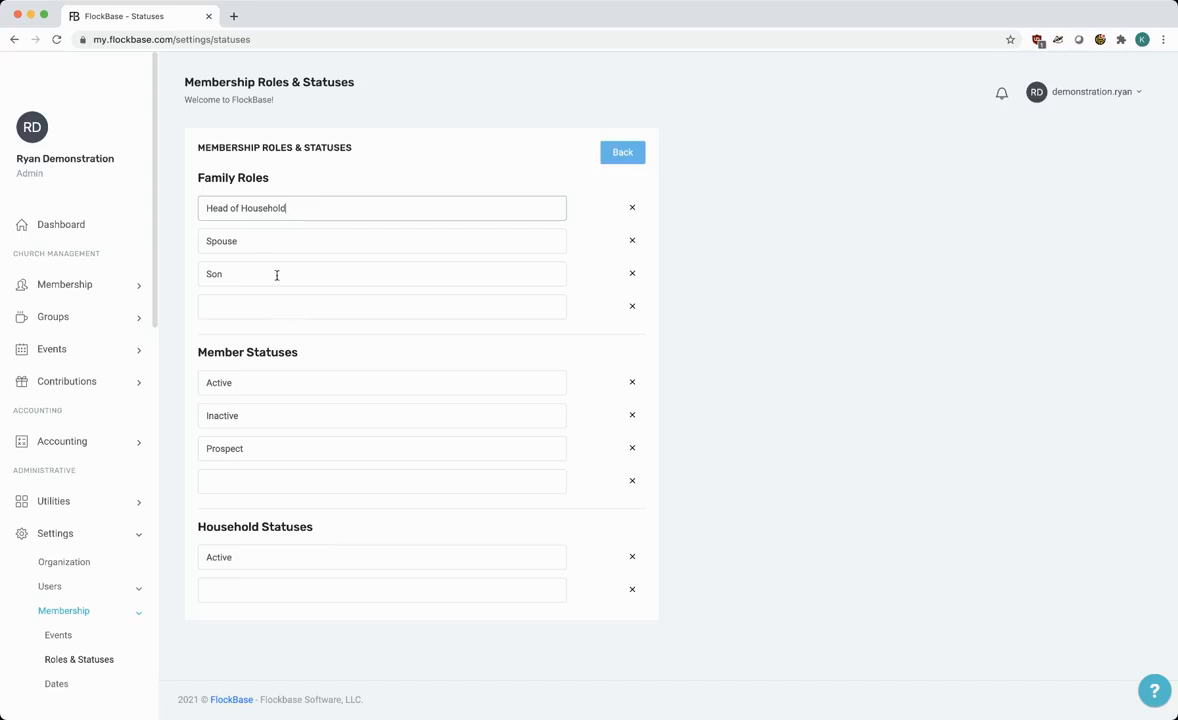
{"action": "triple_click", "coordinate": [303, 205]}
{"action": "left_click", "coordinate": [301, 210]}
{"action": "double_click", "coordinate": [252, 243]}
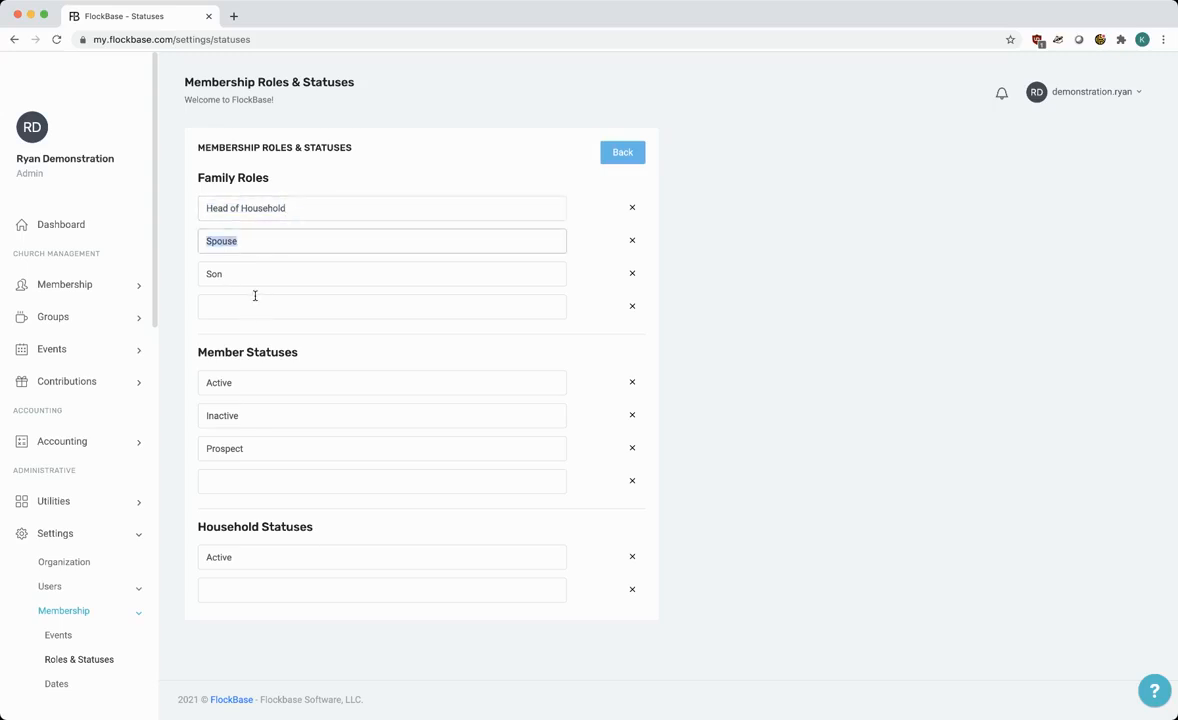
{"action": "left_click", "coordinate": [243, 304]}
{"action": "type", "text": "Duaght"}
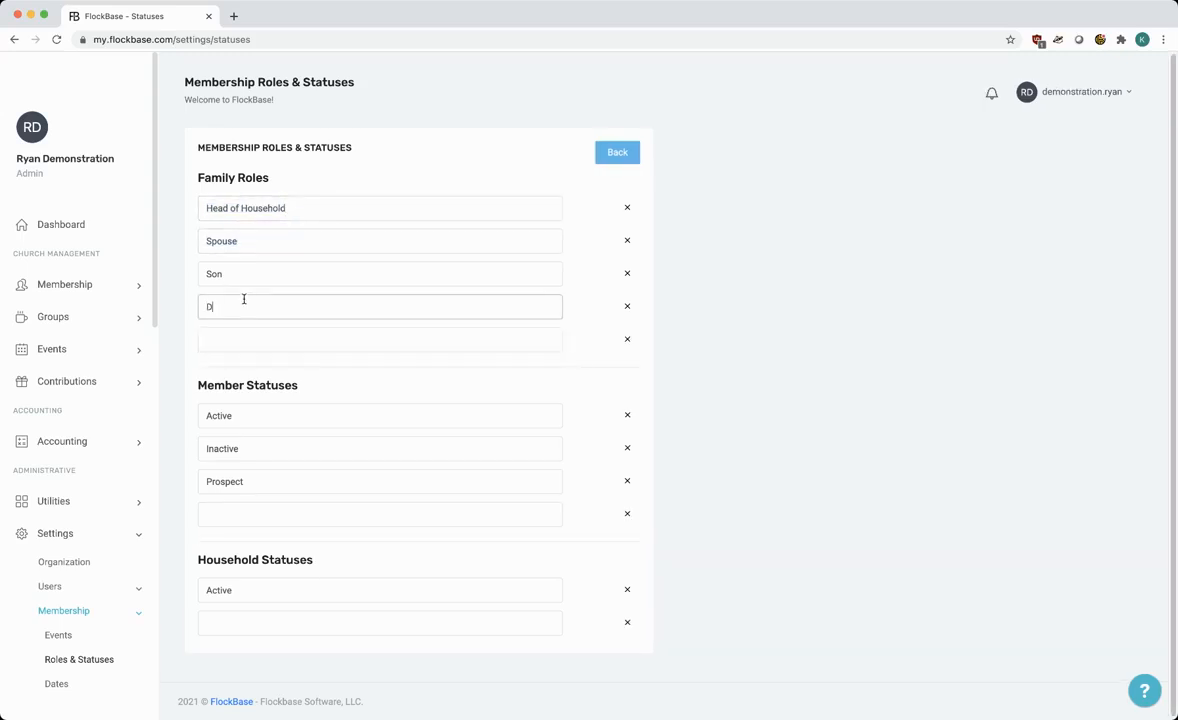
{"action": "key", "text": "BackSpace"}
{"action": "key", "text": "BackSpace"}
{"action": "key", "text": "BackSpace"}
{"action": "key", "text": "BackSpace"}
{"action": "key", "text": "BackSpace"}
{"action": "type", "text": "aughter"}
- Add Aunt and Uncle as further family roles
{"action": "left_click", "coordinate": [253, 340]}
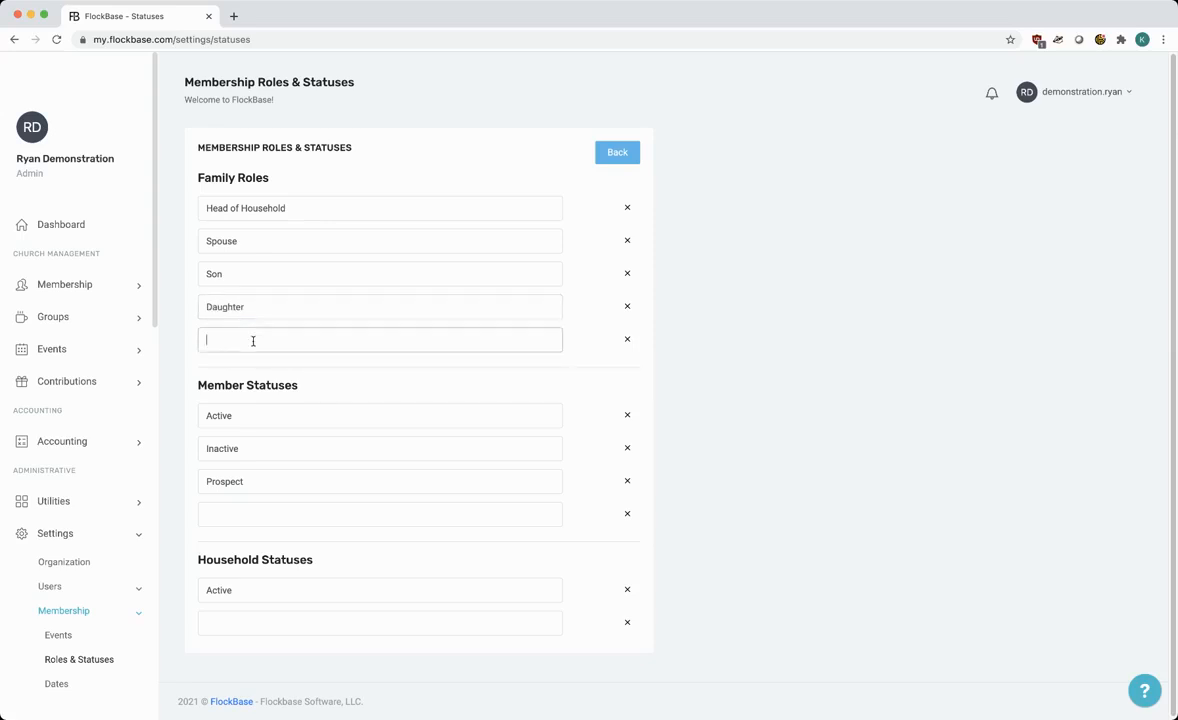
{"action": "type", "text": "Aunt"}
{"action": "key", "text": "Tab"}
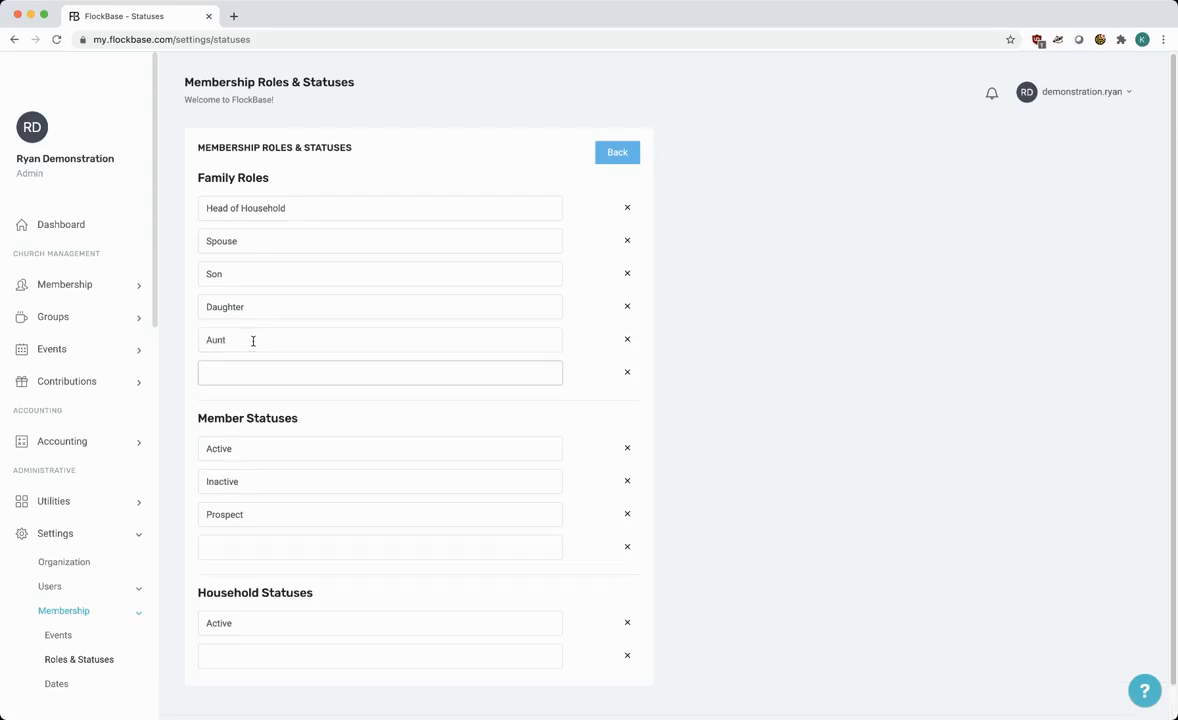
{"action": "type", "text": "Uncle"}
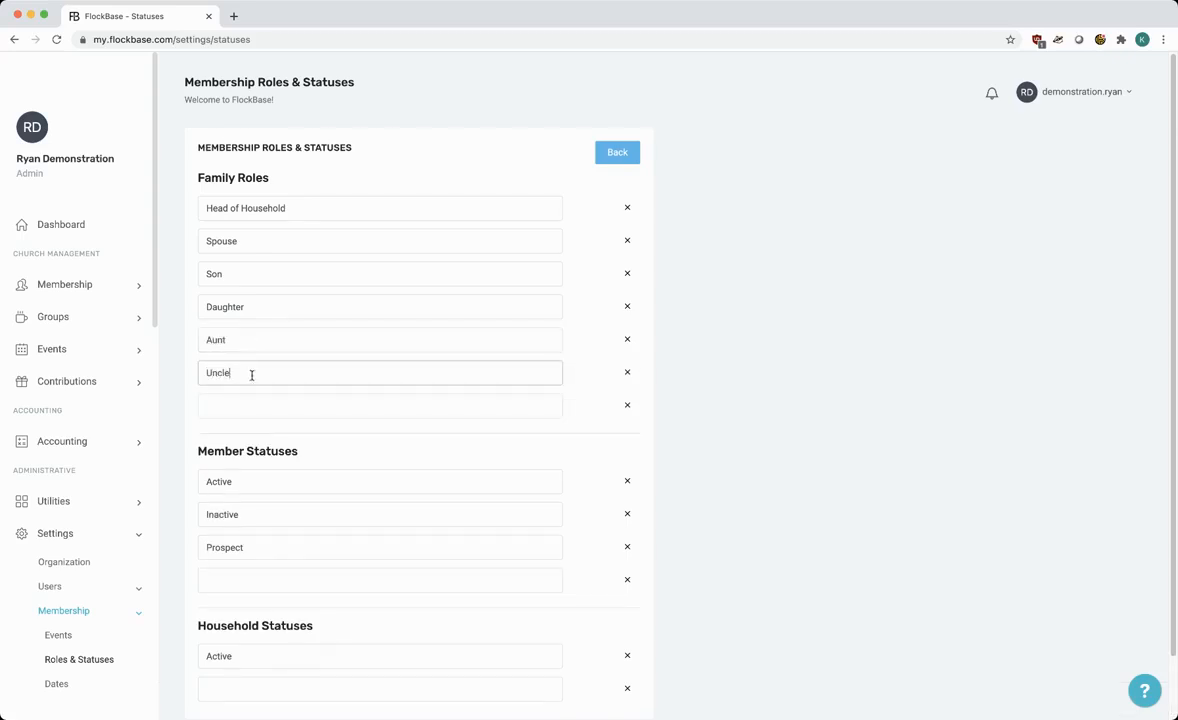
{"action": "left_click", "coordinate": [245, 400]}
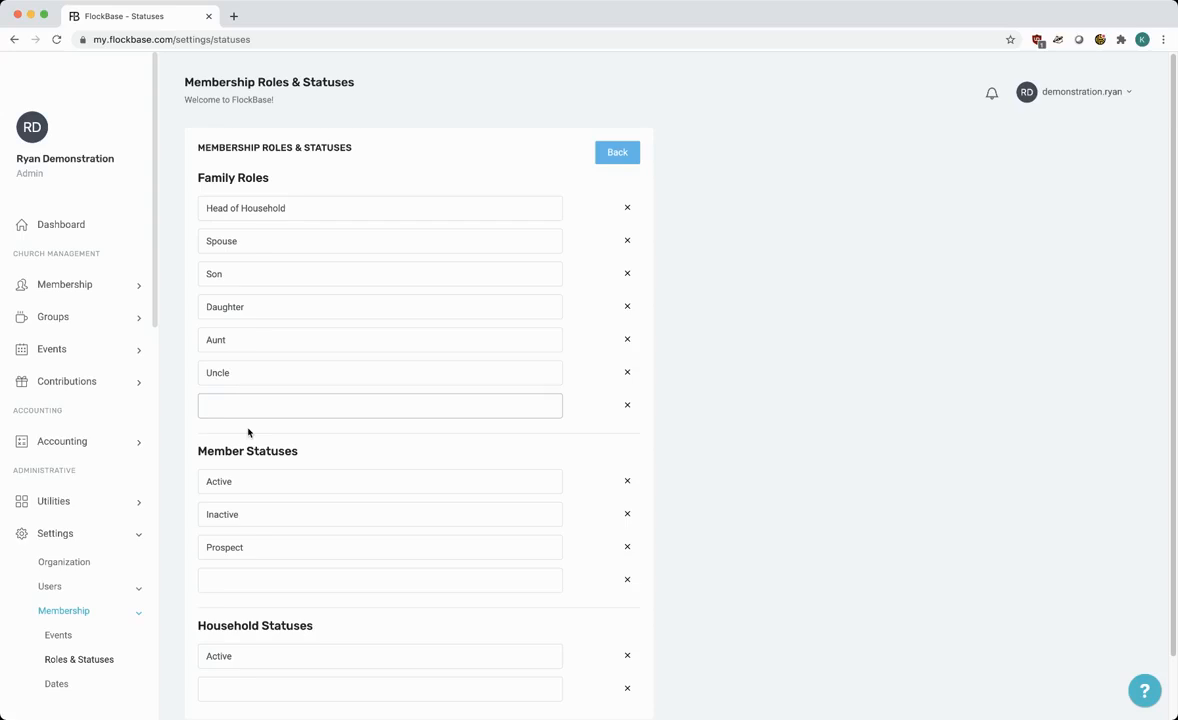
{"action": "scroll", "coordinate": [250, 428], "scroll_direction": "down", "scroll_amount": 2}
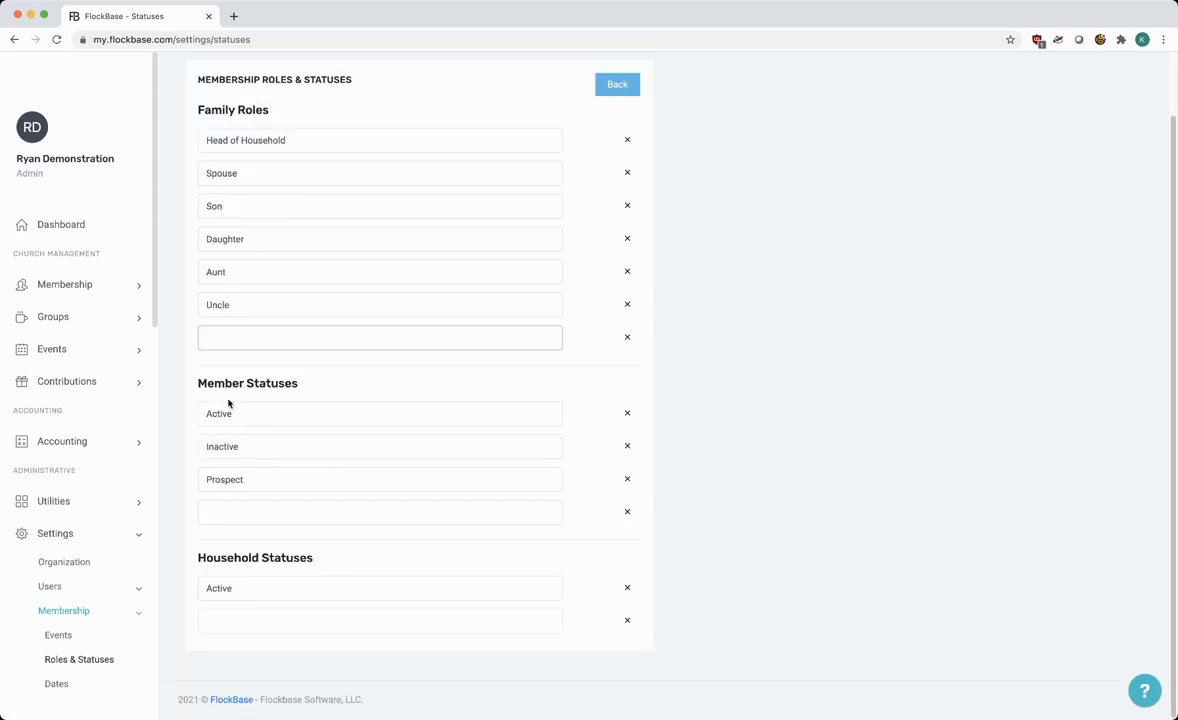
- Review the member statuses and rename Prospect as Prospective Member
{"action": "left_click", "coordinate": [245, 413]}
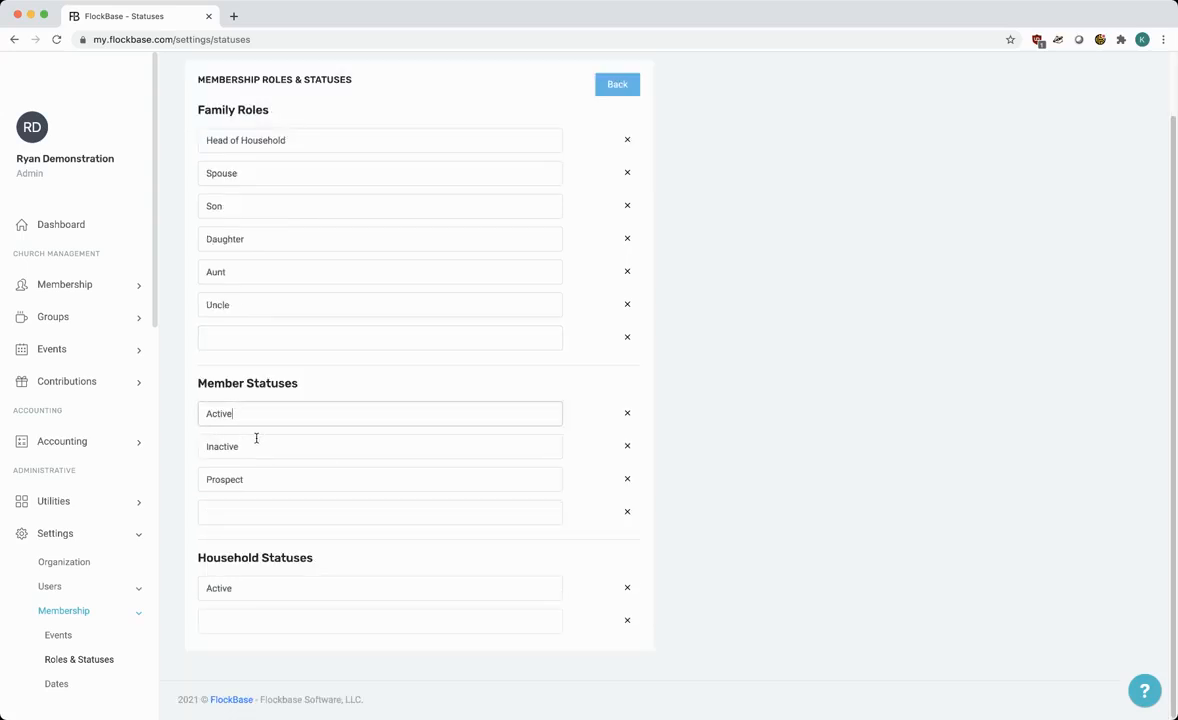
{"action": "left_click", "coordinate": [255, 445]}
{"action": "left_click", "coordinate": [265, 482]}
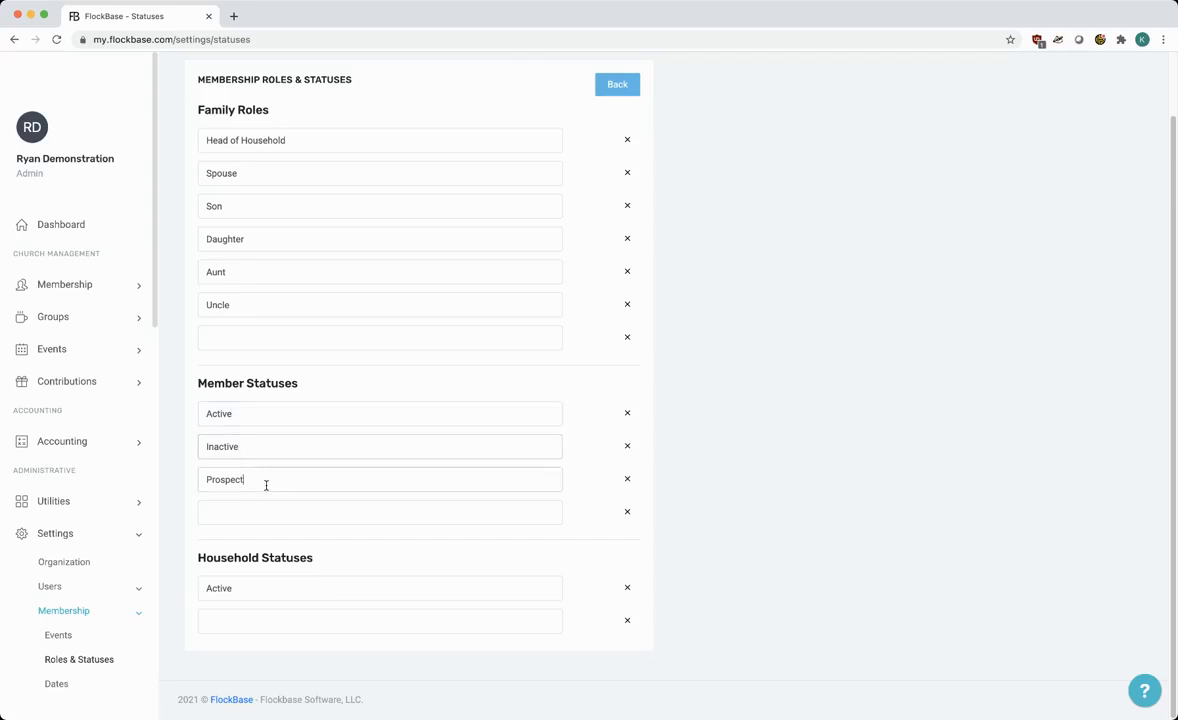
{"action": "type", "text": "ive Member"}
{"action": "left_click", "coordinate": [266, 513]}
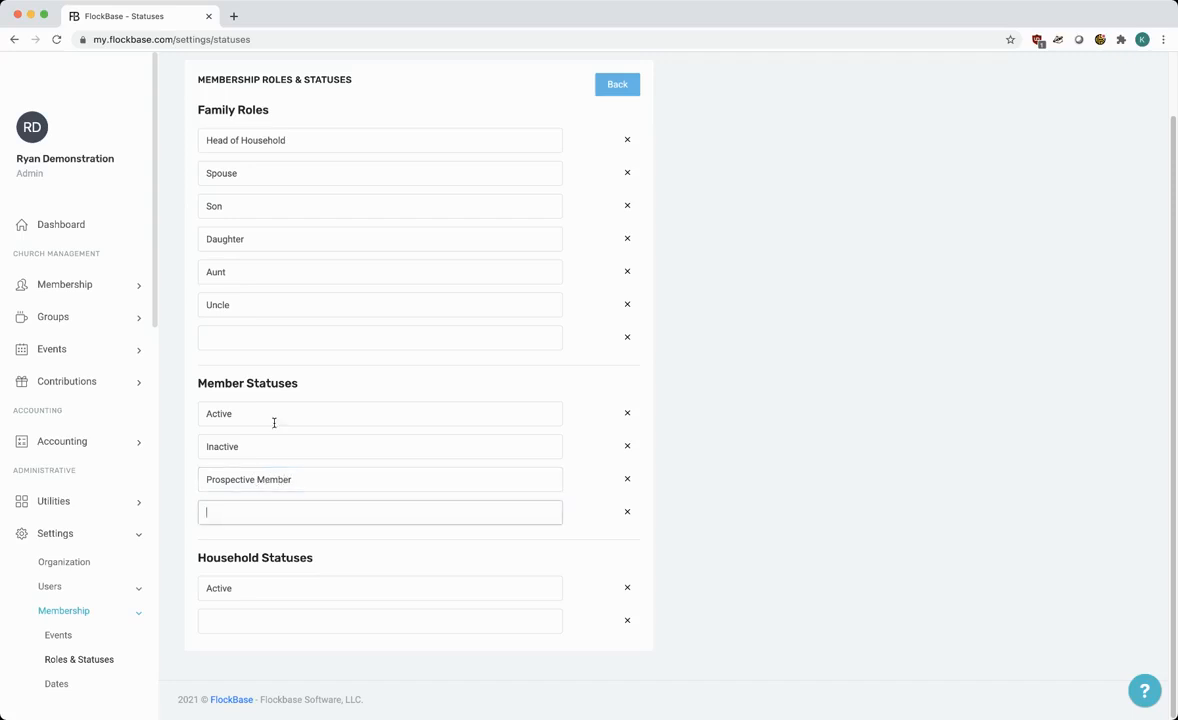
- Rename the member status Active as Member and Inactive as Attending Non-Member
{"action": "left_click", "coordinate": [260, 422]}
{"action": "left_click_drag", "start_coordinate": [260, 423], "coordinate": [118, 417]}
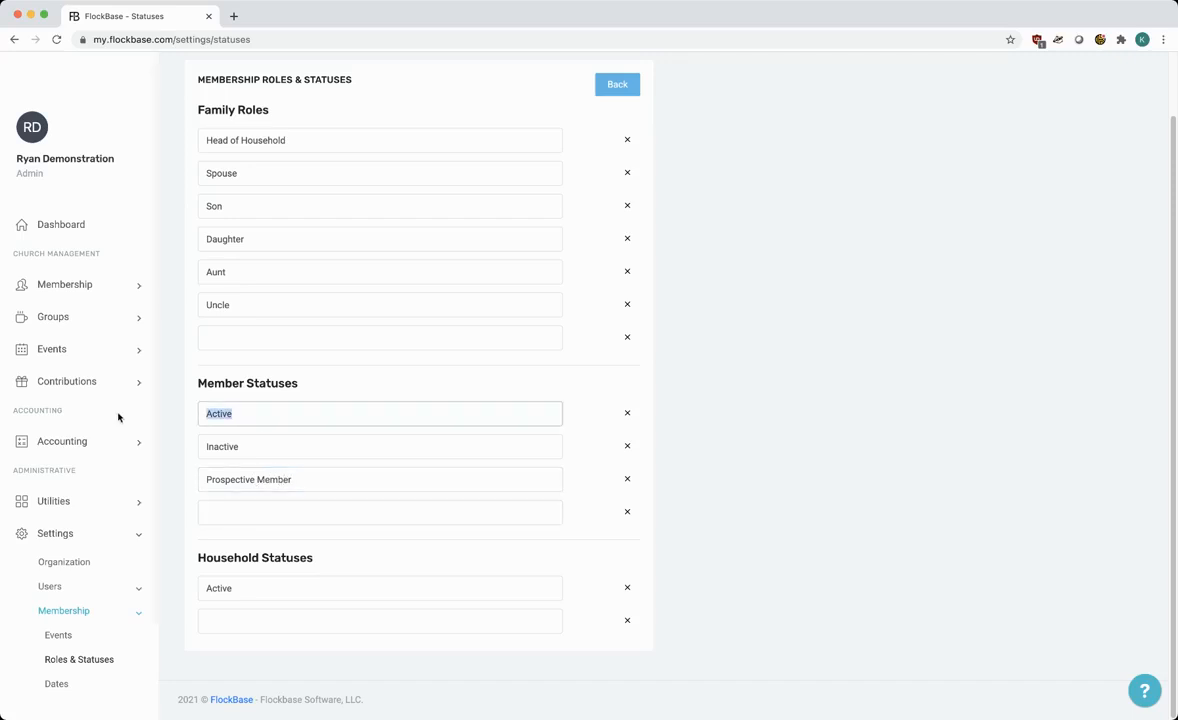
{"action": "type", "text": "Member"}
{"action": "left_click_drag", "start_coordinate": [201, 446], "coordinate": [265, 447]}
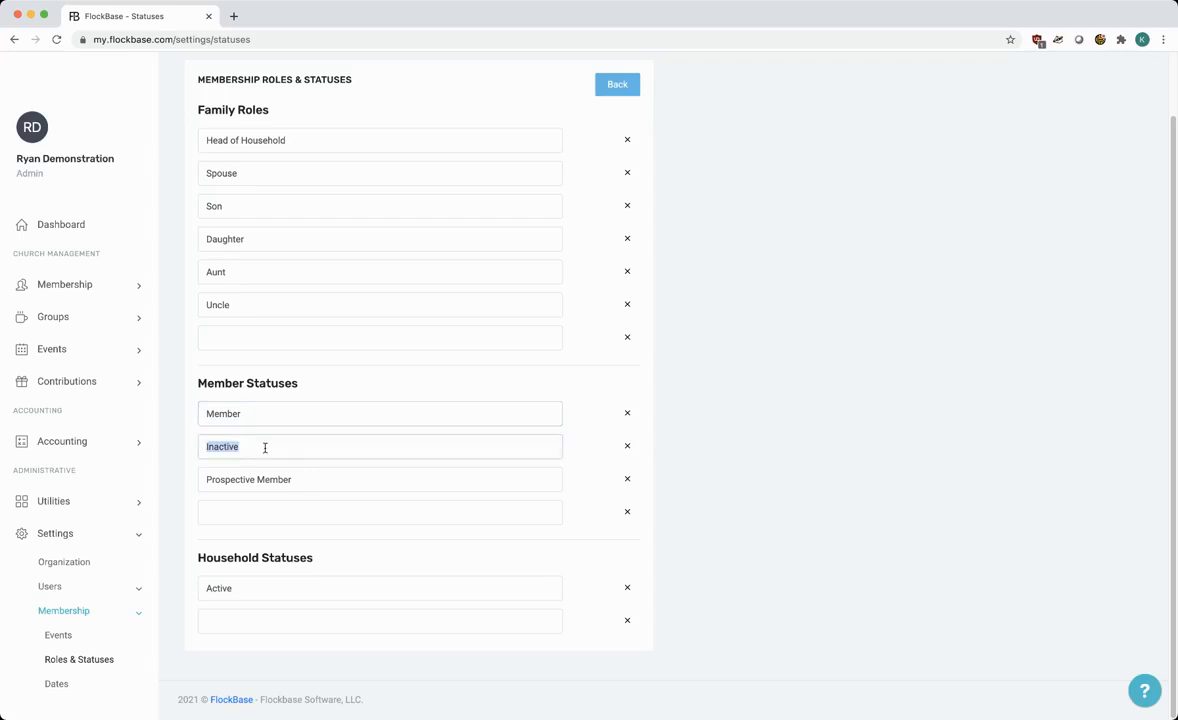
{"action": "type", "text": "Attending NonMember"}
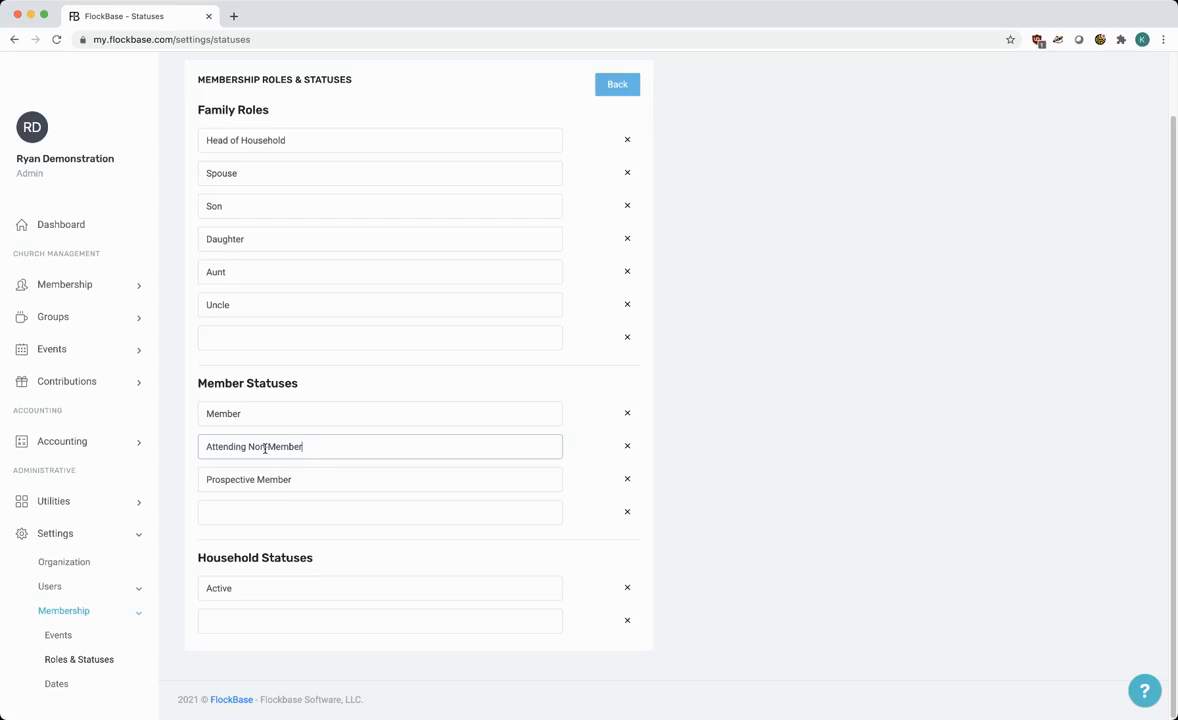
- Add Inactive and Moved Away as further household statuses
{"action": "left_click", "coordinate": [252, 621]}
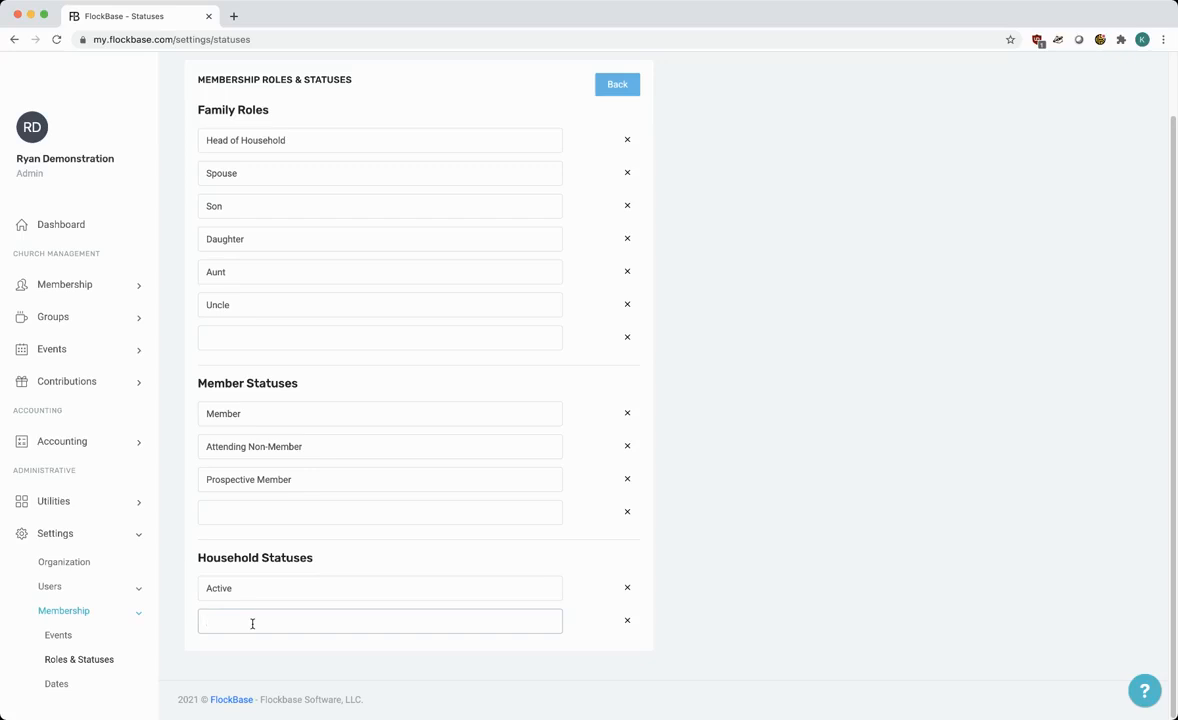
{"action": "type", "text": "Inactive"}
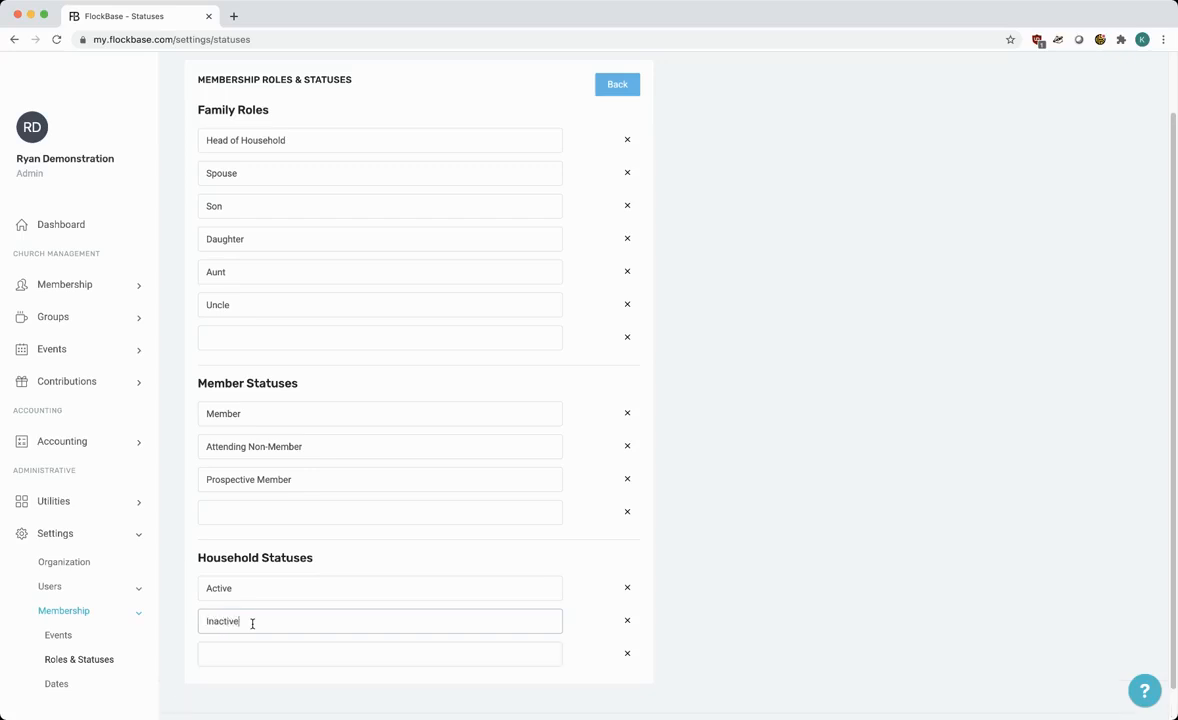
{"action": "left_click", "coordinate": [232, 655]}
{"action": "type", "text": "M"}
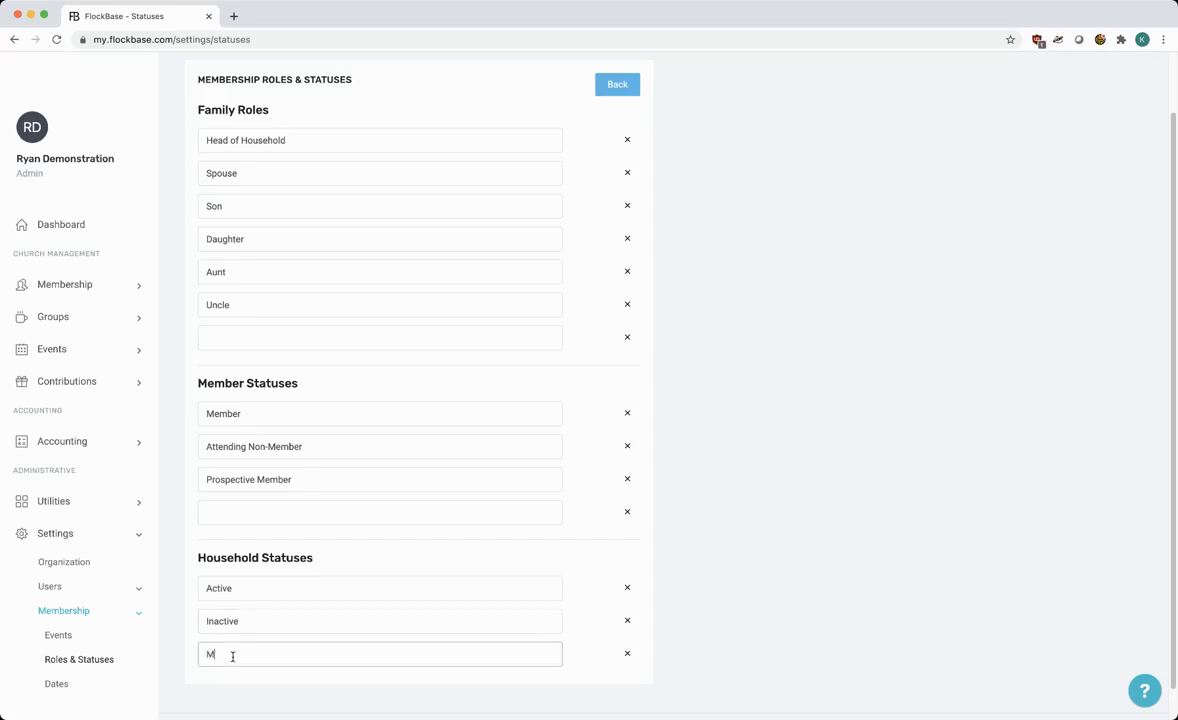
{"action": "type", "text": "oved Away"}
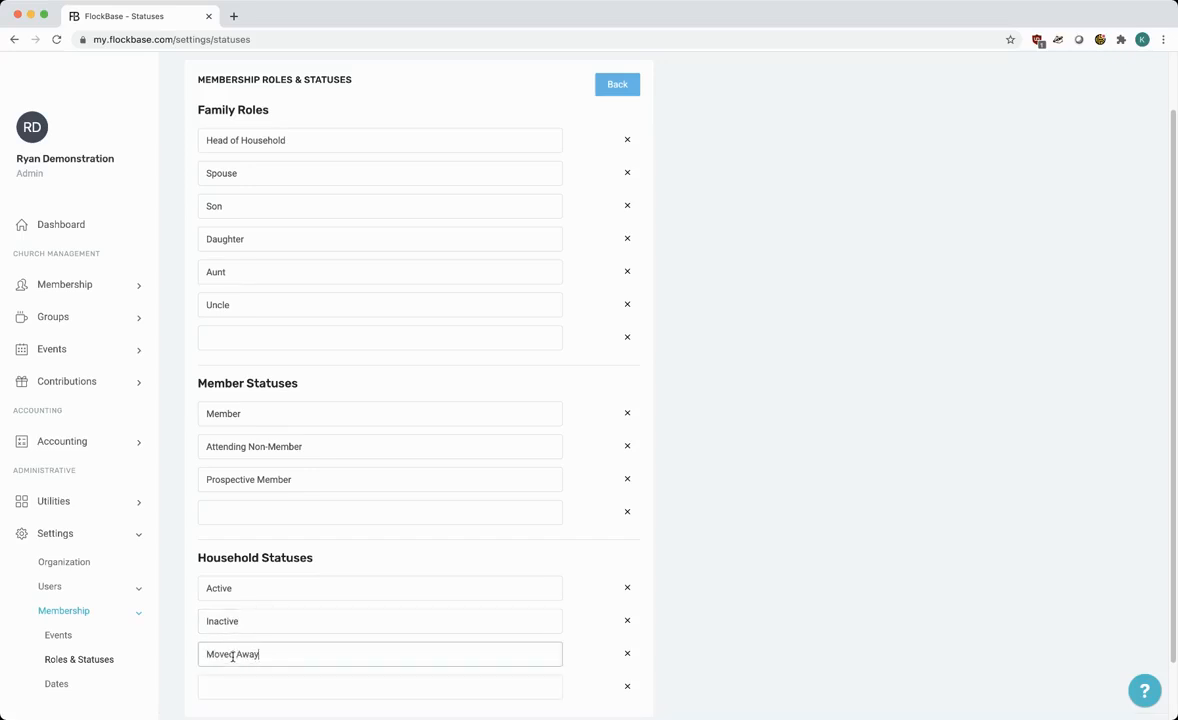
{"action": "scroll", "coordinate": [363, 623], "scroll_direction": "down", "scroll_amount": 2}
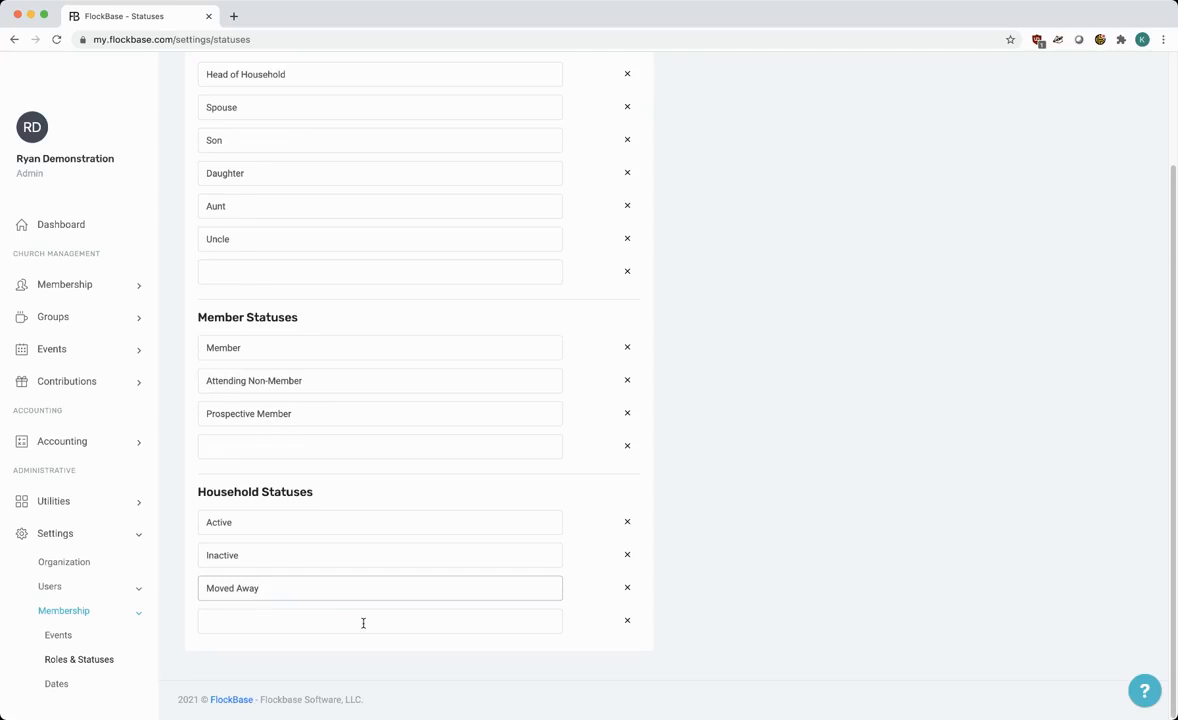
{"action": "left_click", "coordinate": [259, 612]}
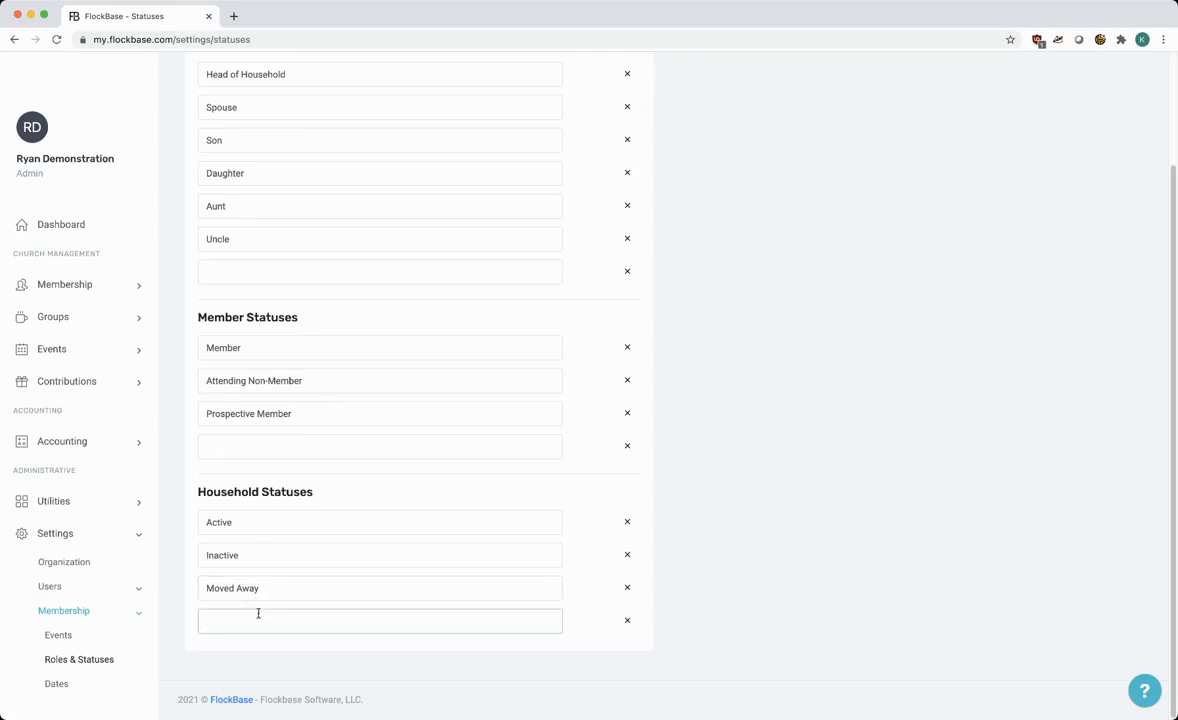
{"action": "type", "text": "a"}
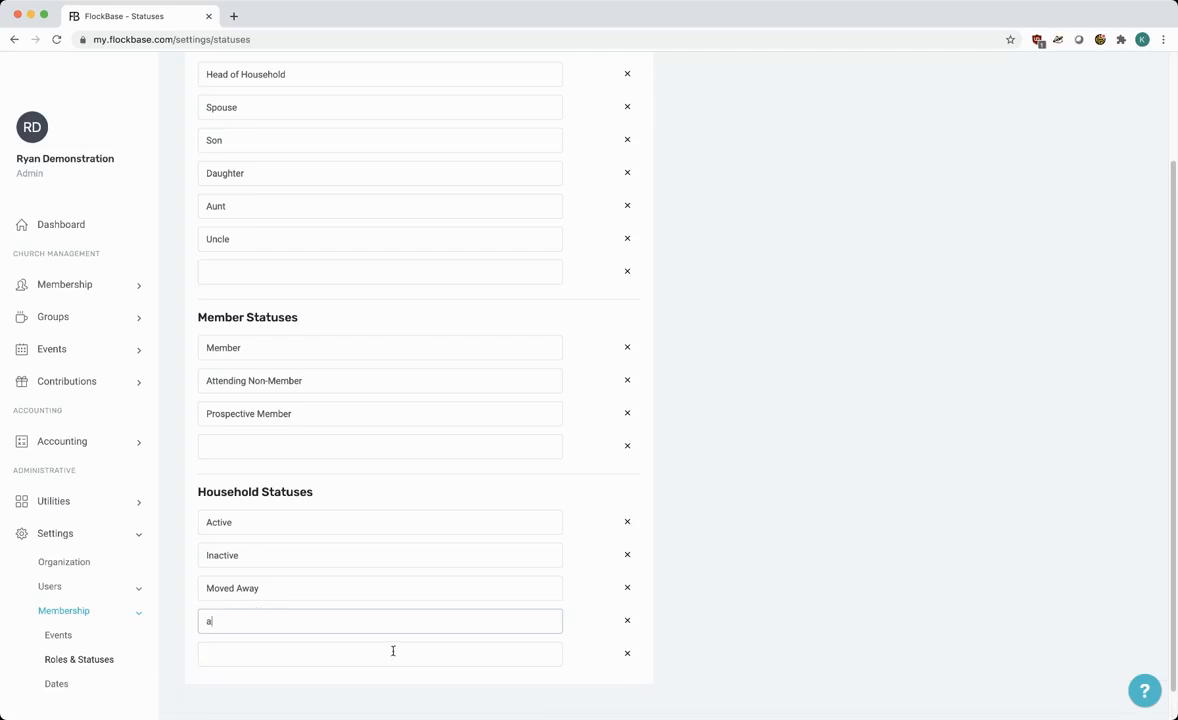
{"action": "key", "text": "BackSpace"}
{"action": "left_click", "coordinate": [630, 623]}
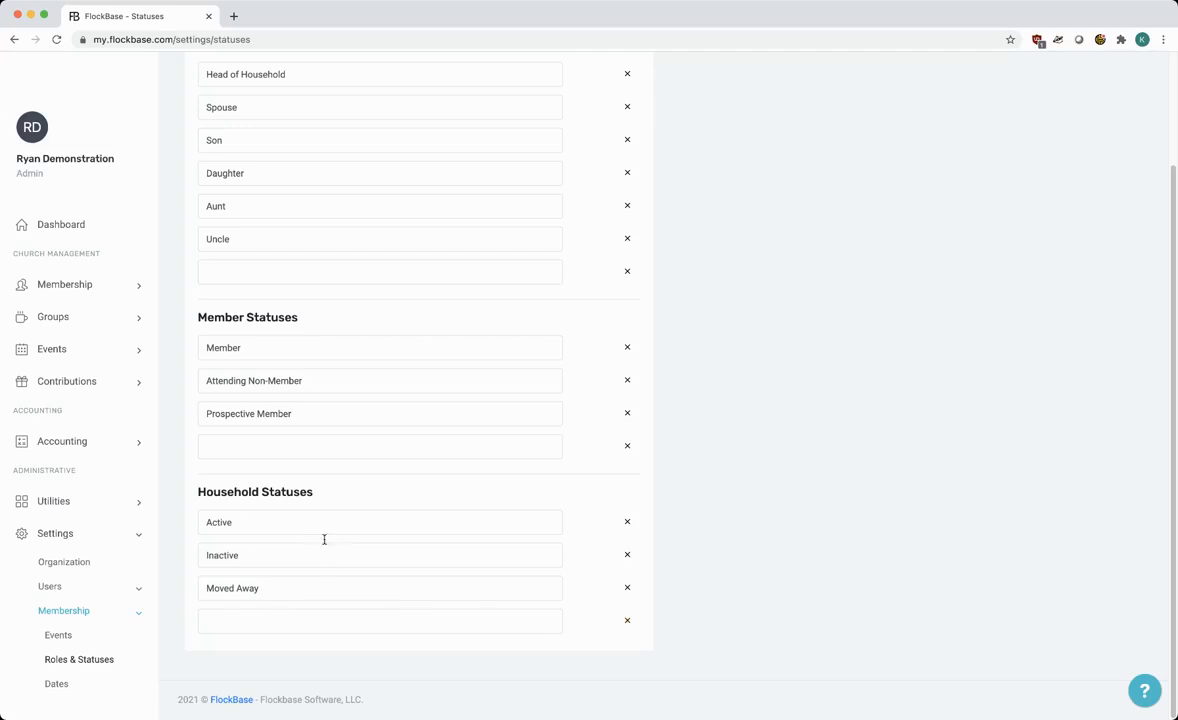
- Open the existing household's profile from the membership's Households list
{"action": "scroll", "coordinate": [87, 296], "scroll_direction": "down", "scroll_amount": 1}
{"action": "left_click", "coordinate": [80, 251]}
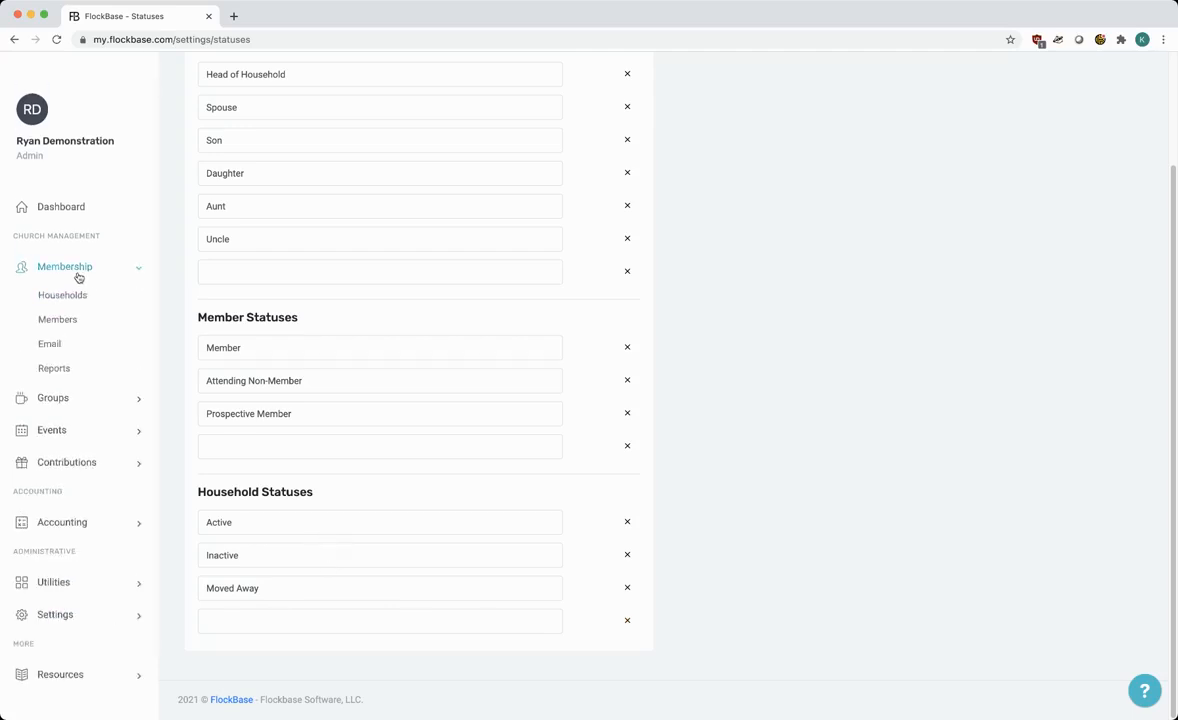
{"action": "left_click", "coordinate": [79, 297]}
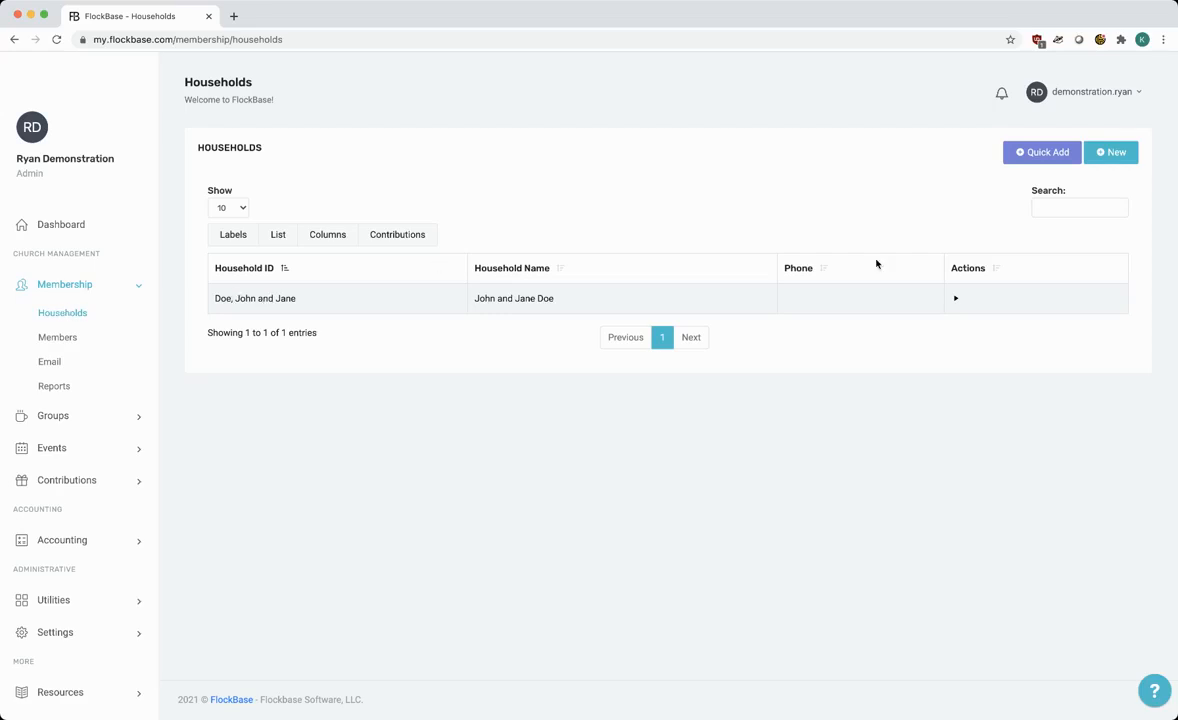
{"action": "left_click", "coordinate": [958, 303]}
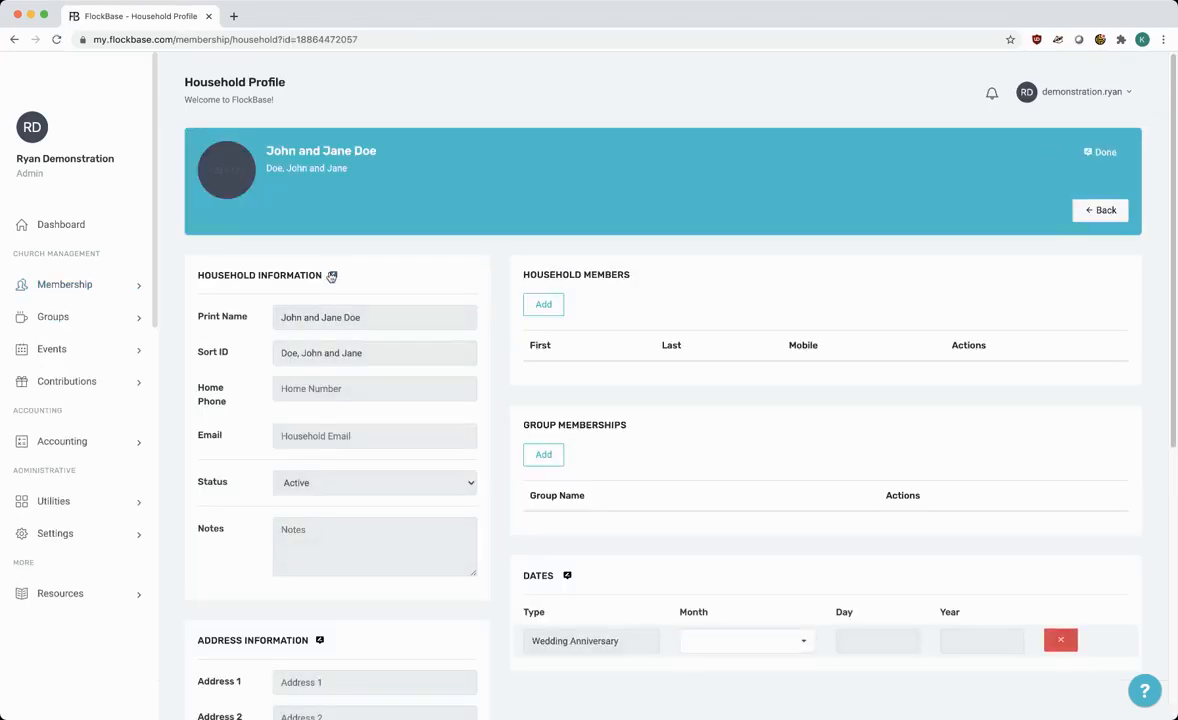
- Edit the household so that it and its phone are excluded from the directory, and finish editing
{"action": "scroll", "coordinate": [331, 330], "scroll_direction": "down", "scroll_amount": 1}
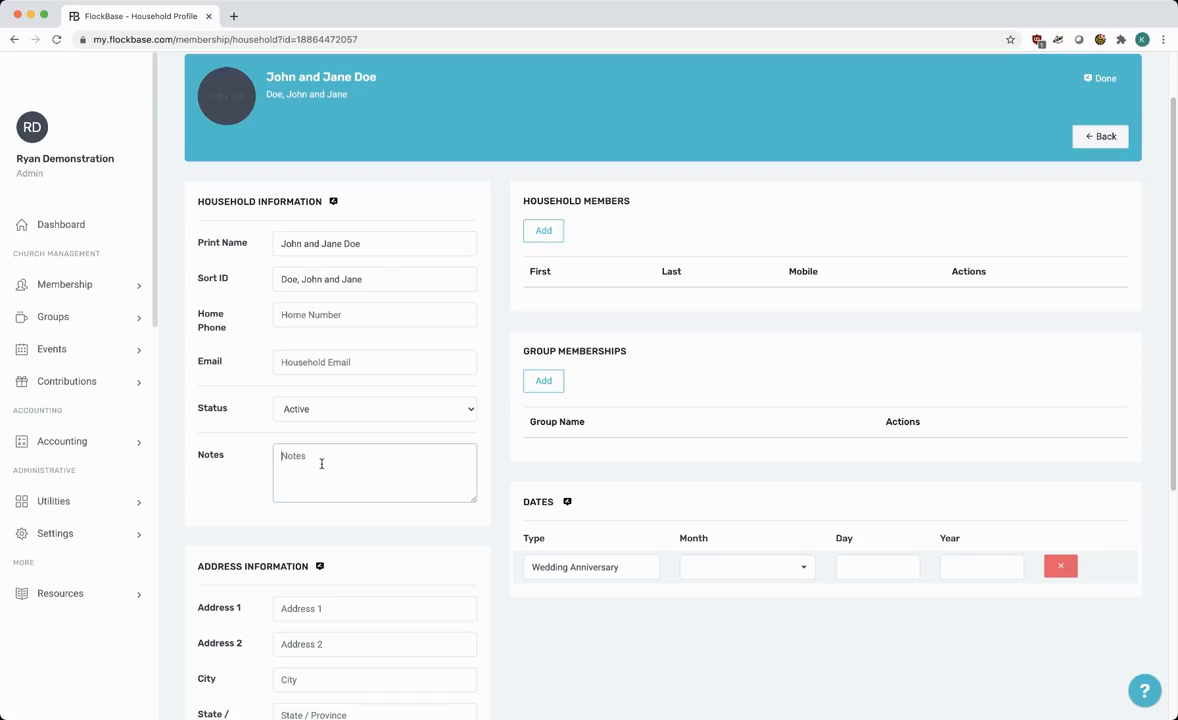
{"action": "scroll", "coordinate": [321, 462], "scroll_direction": "down", "scroll_amount": 1}
{"action": "scroll", "coordinate": [470, 473], "scroll_direction": "down", "scroll_amount": 4}
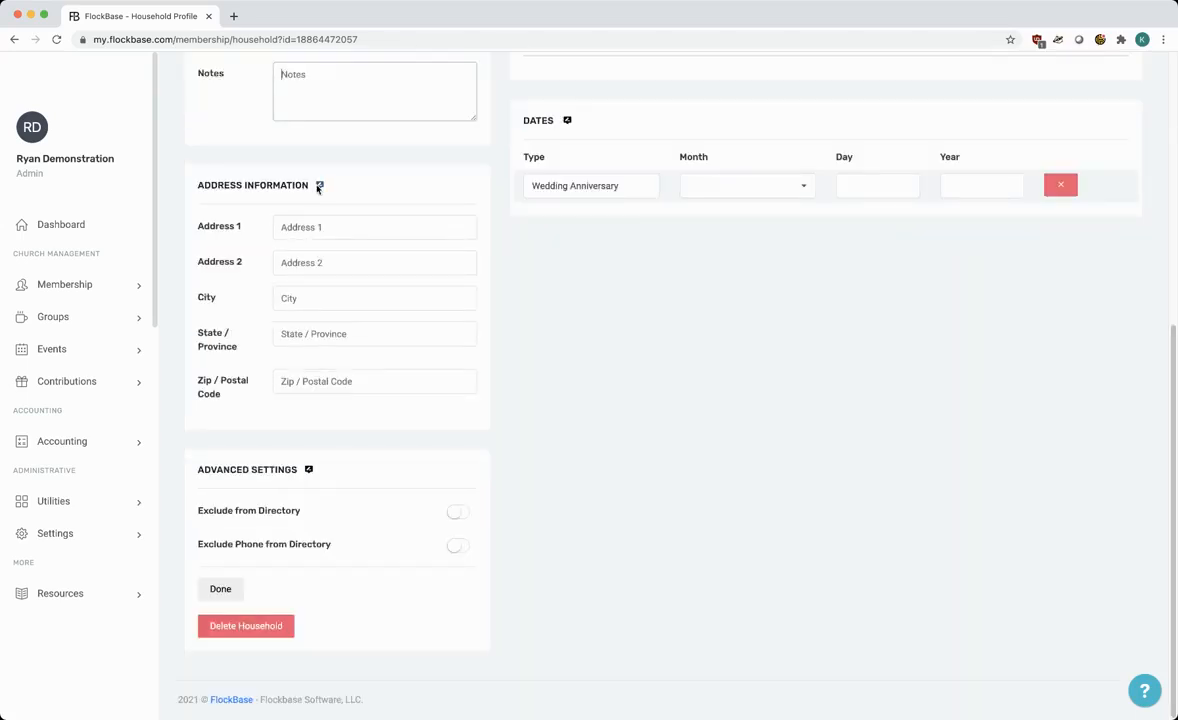
{"action": "left_click", "coordinate": [318, 229]}
{"action": "key", "text": "Tab"}
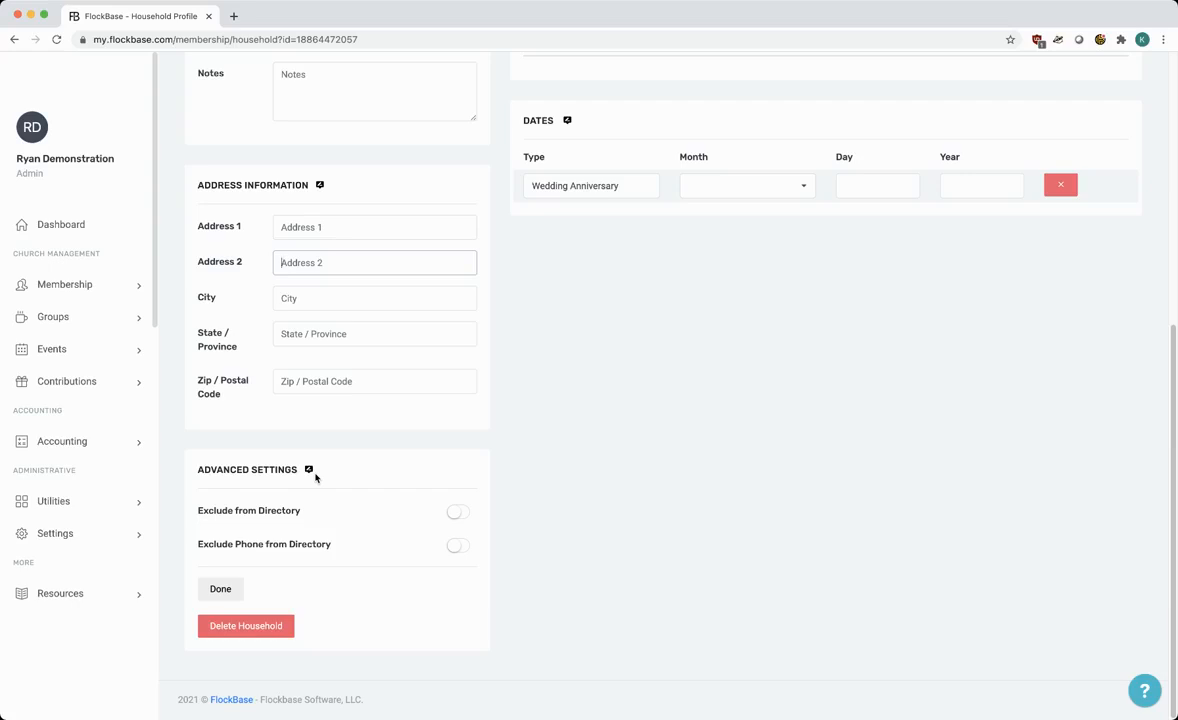
{"action": "left_click", "coordinate": [455, 512]}
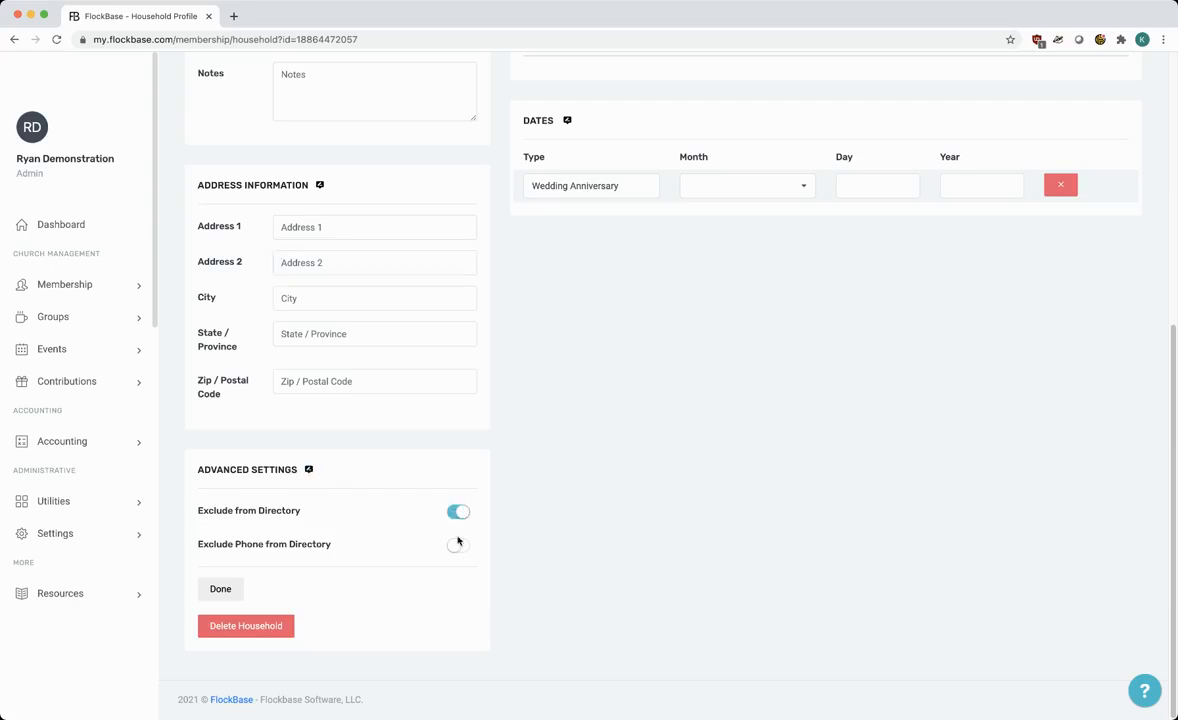
{"action": "left_click", "coordinate": [457, 544]}
{"action": "left_click", "coordinate": [222, 592]}
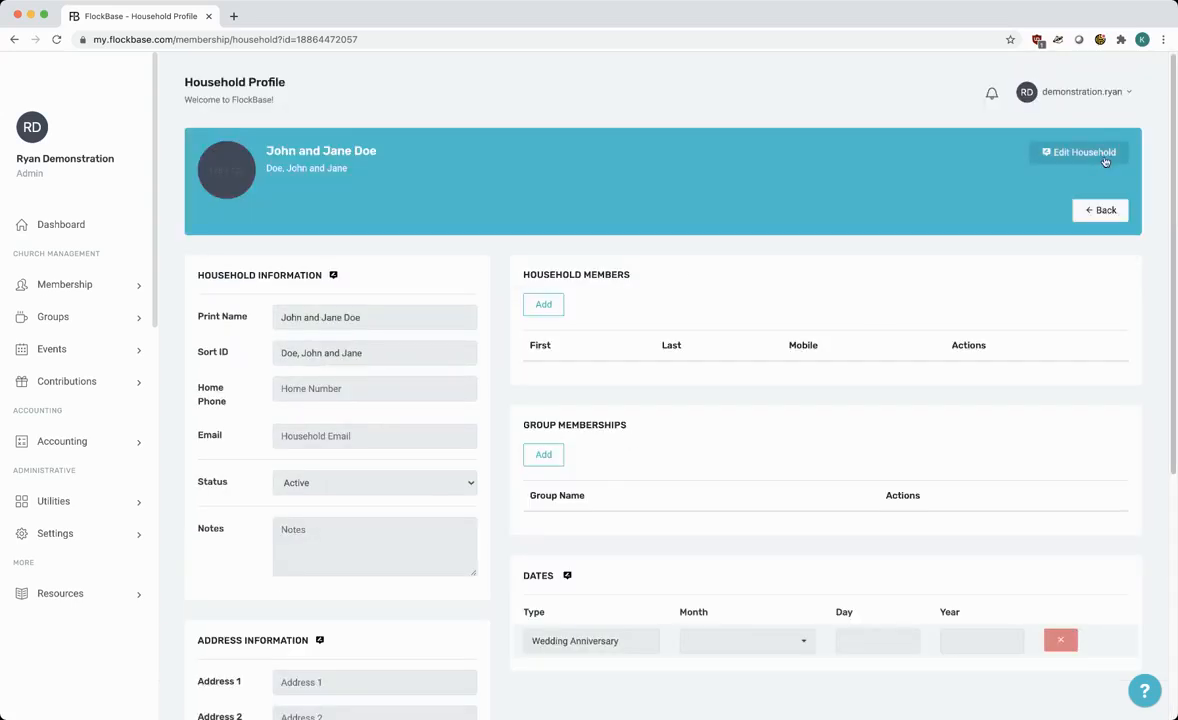
- Reopen the household for editing and examine its Household Members and Group Memberships sections
{"action": "left_click", "coordinate": [1105, 162]}
{"action": "scroll", "coordinate": [722, 275], "scroll_direction": "down", "scroll_amount": 5}
{"action": "scroll", "coordinate": [636, 237], "scroll_direction": "up", "scroll_amount": 1}
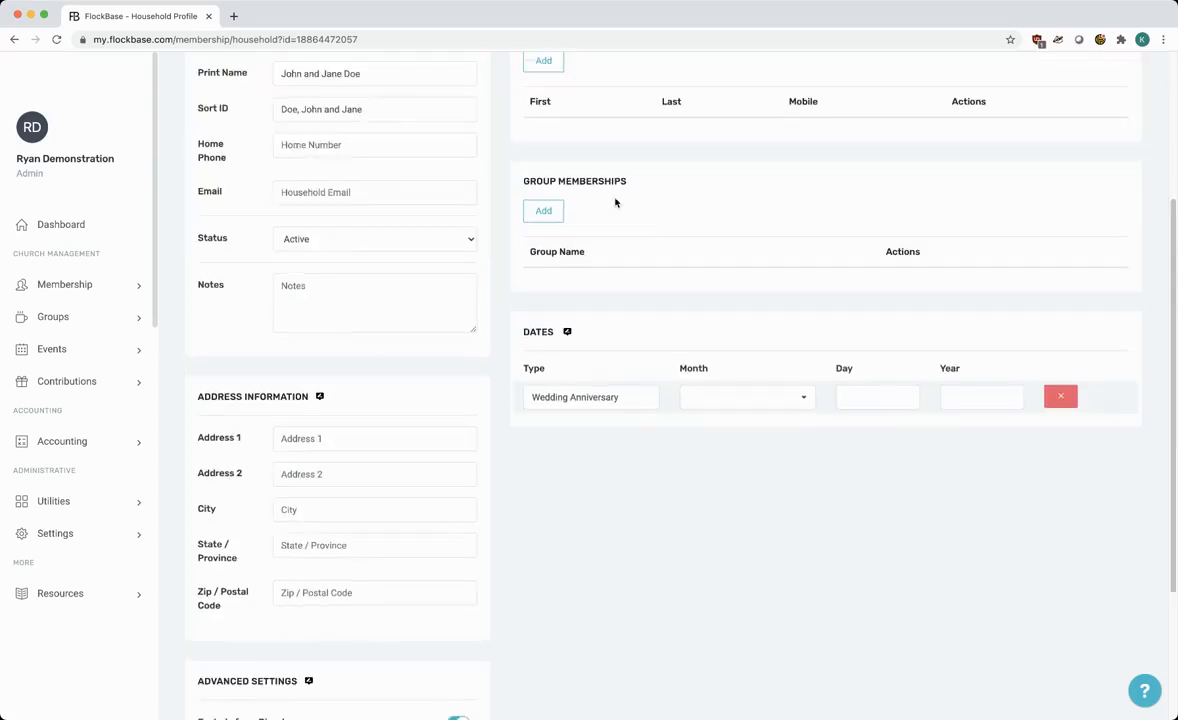
{"action": "scroll", "coordinate": [616, 203], "scroll_direction": "up", "scroll_amount": 1}
{"action": "left_click_drag", "start_coordinate": [538, 158], "coordinate": [649, 163]}
{"action": "left_click", "coordinate": [651, 163]}
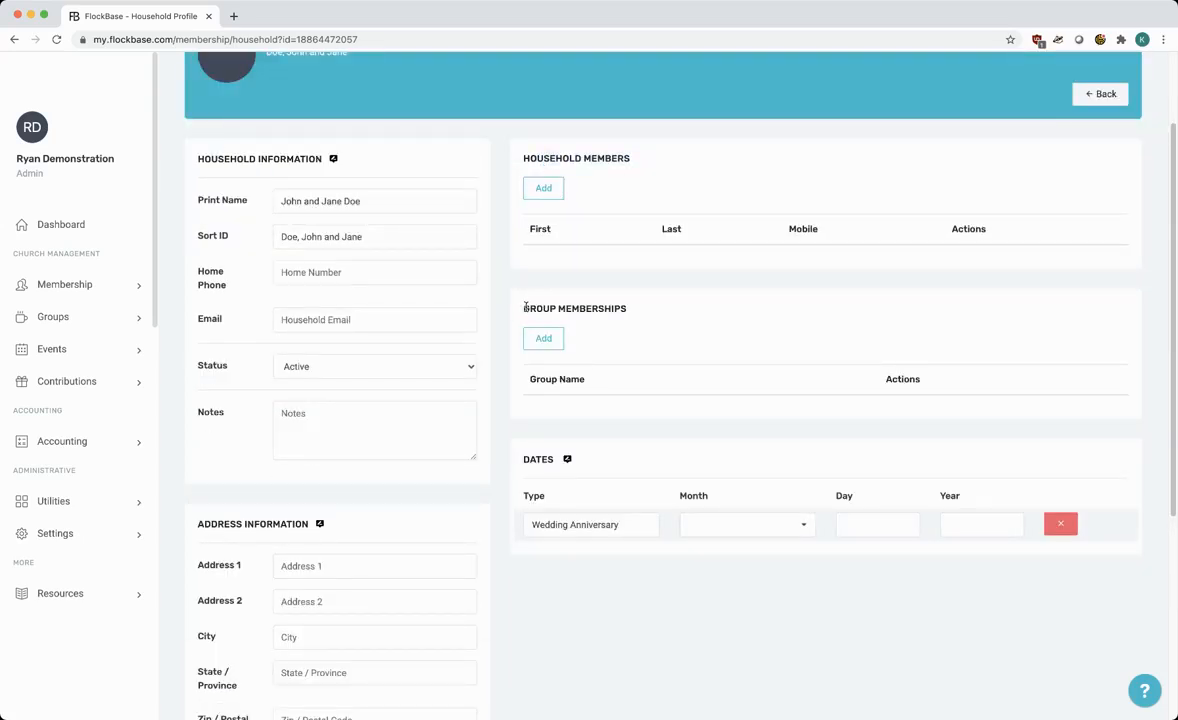
{"action": "left_click_drag", "start_coordinate": [517, 306], "coordinate": [628, 310]}
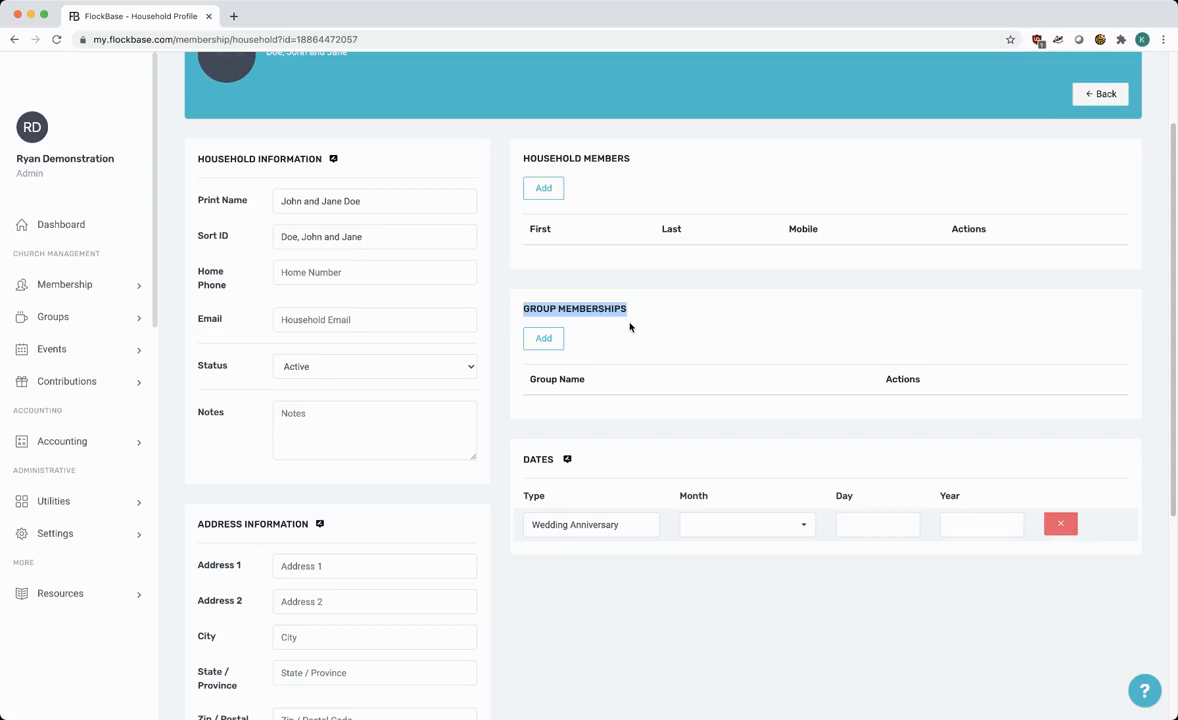
{"action": "scroll", "coordinate": [563, 428], "scroll_direction": "down", "scroll_amount": 3}
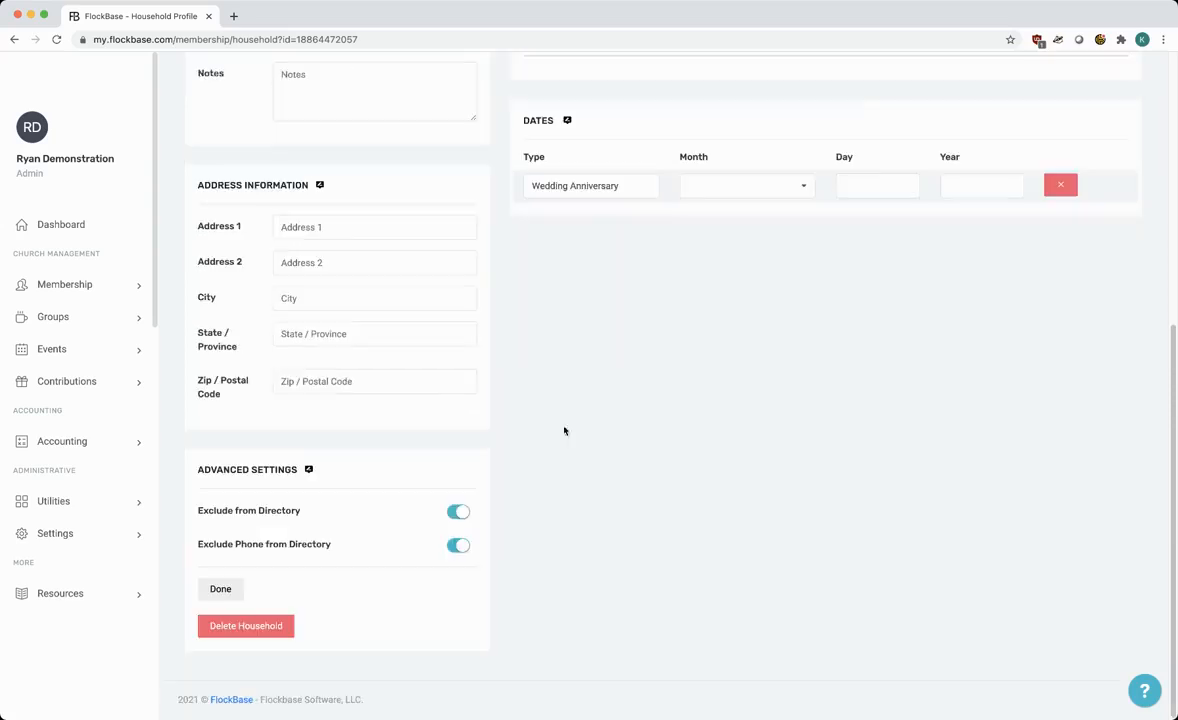
- Set the household's Wedding Anniversary to February 14, 1960
{"action": "scroll", "coordinate": [555, 220], "scroll_direction": "up", "scroll_amount": 1}
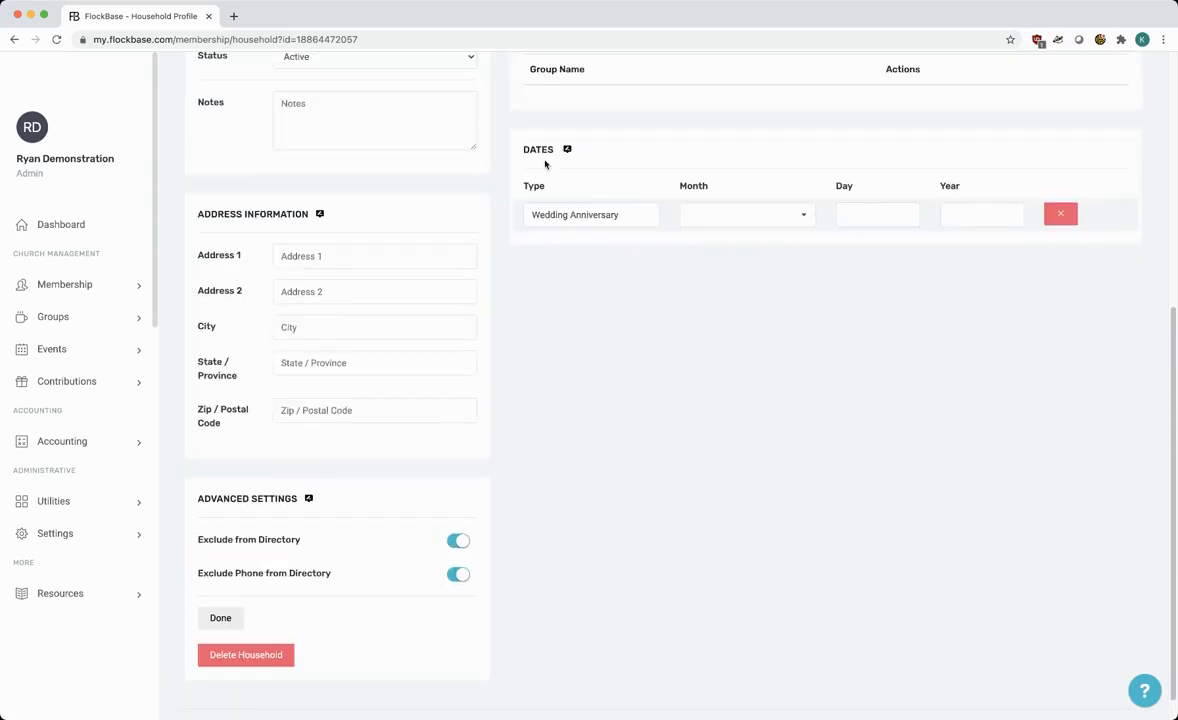
{"action": "left_click", "coordinate": [627, 217]}
{"action": "left_click", "coordinate": [747, 214]}
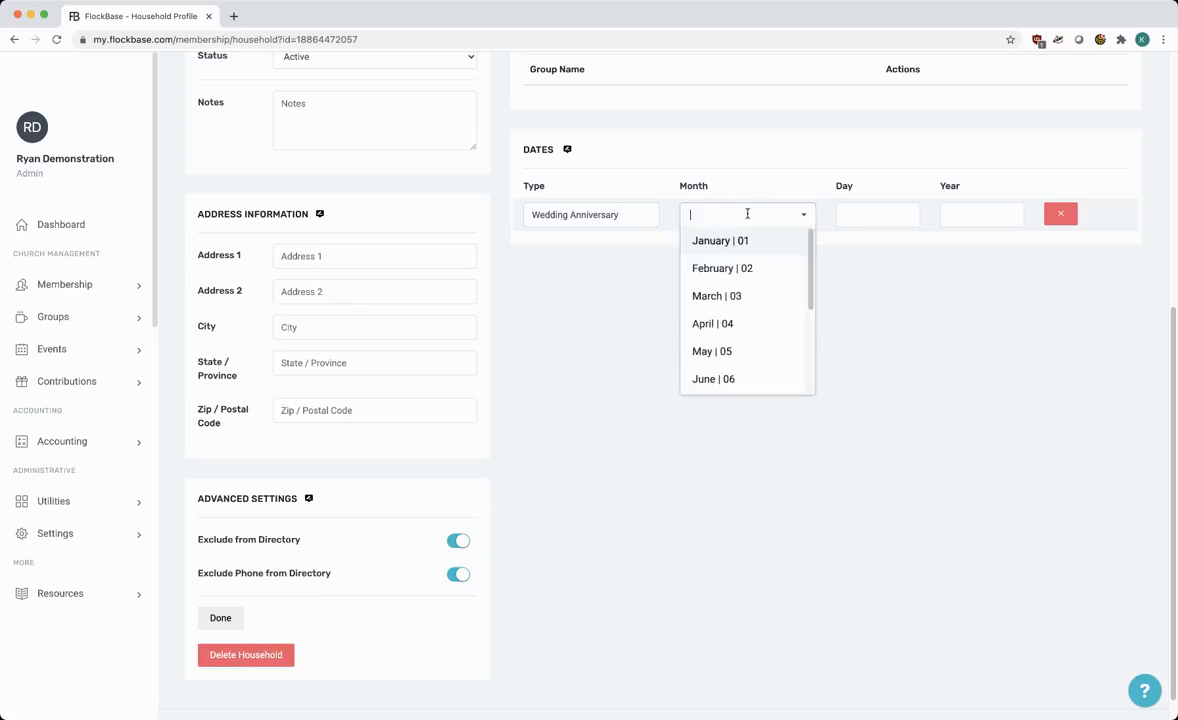
{"action": "left_click", "coordinate": [740, 268]}
{"action": "left_click", "coordinate": [843, 221]}
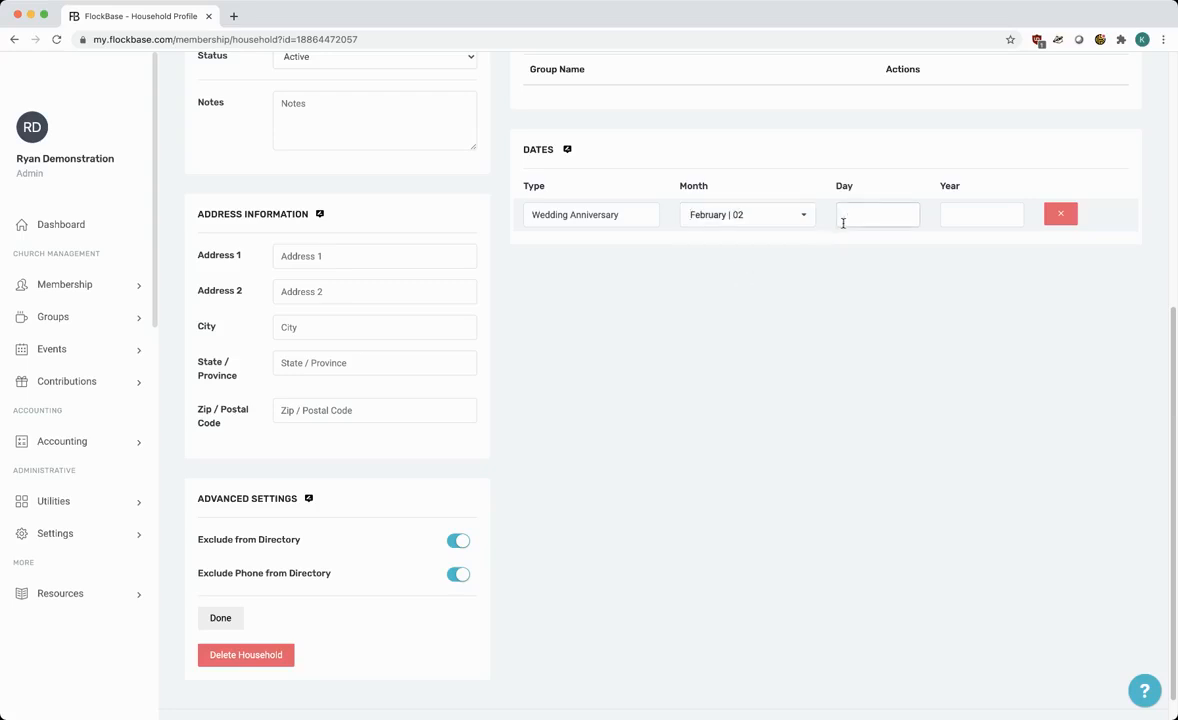
{"action": "type", "text": "14"}
{"action": "left_click", "coordinate": [977, 207]}
{"action": "type", "text": "1960"}
{"action": "scroll", "coordinate": [997, 313], "scroll_direction": "up", "scroll_amount": 2}
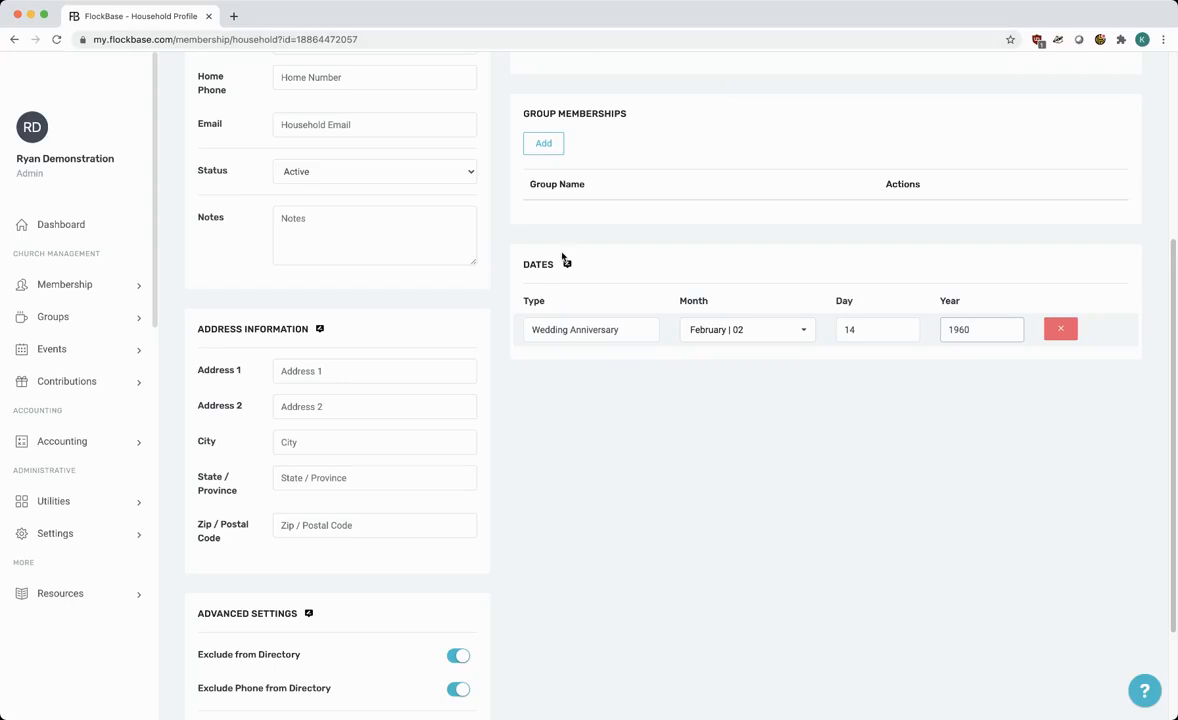
- Open the Dates page in the membership settings
{"action": "left_click", "coordinate": [56, 533]}
{"action": "scroll", "coordinate": [66, 528], "scroll_direction": "down", "scroll_amount": 1}
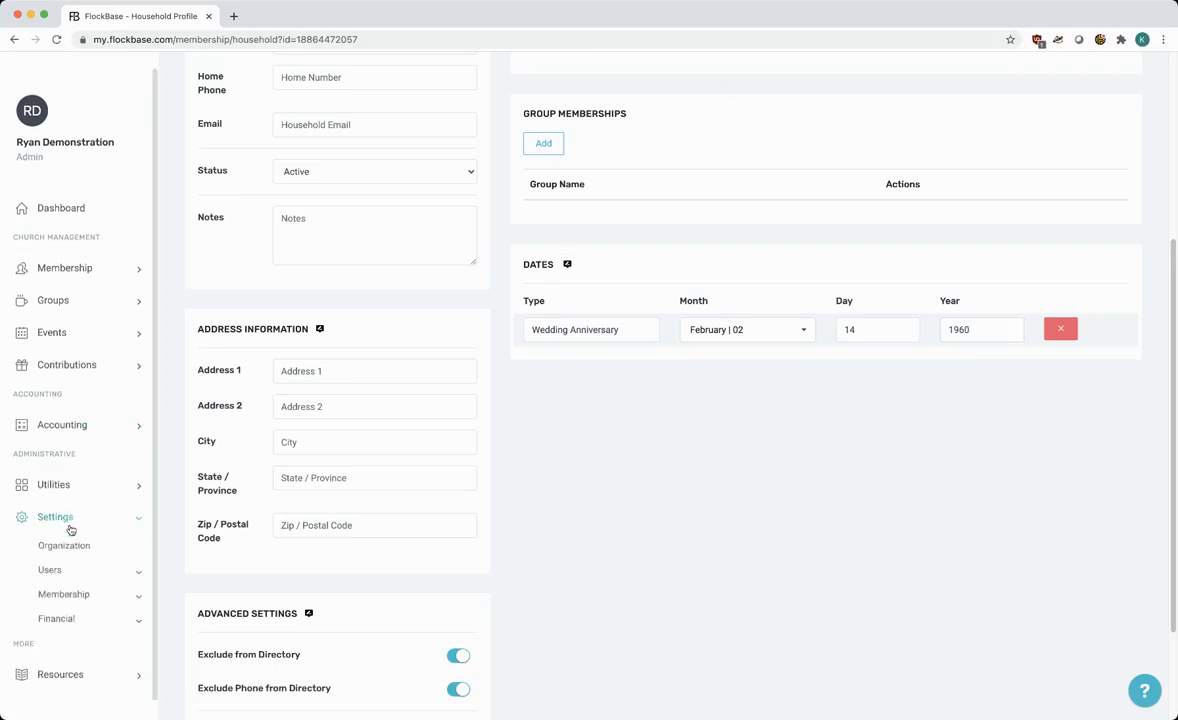
{"action": "left_click", "coordinate": [85, 595]}
{"action": "scroll", "coordinate": [85, 594], "scroll_direction": "down", "scroll_amount": 2}
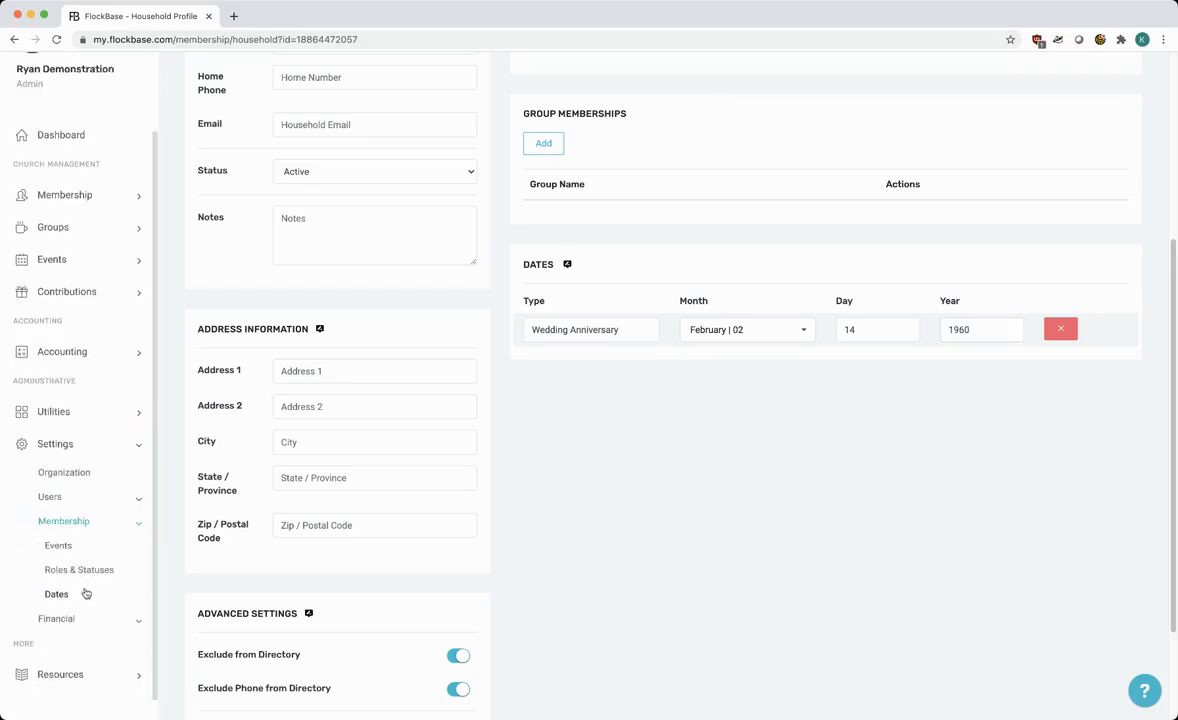
{"action": "left_click", "coordinate": [85, 594]}
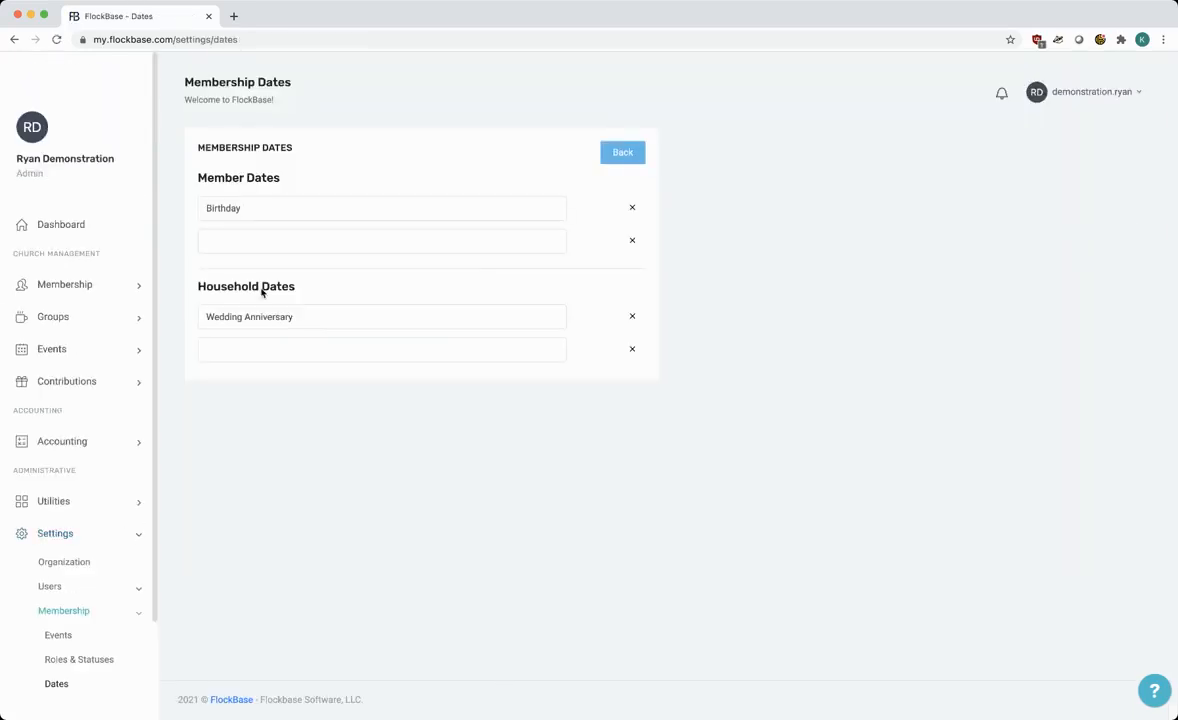
- Add Baptized and Joined Church as member date types below Birthday
{"action": "left_click", "coordinate": [264, 210]}
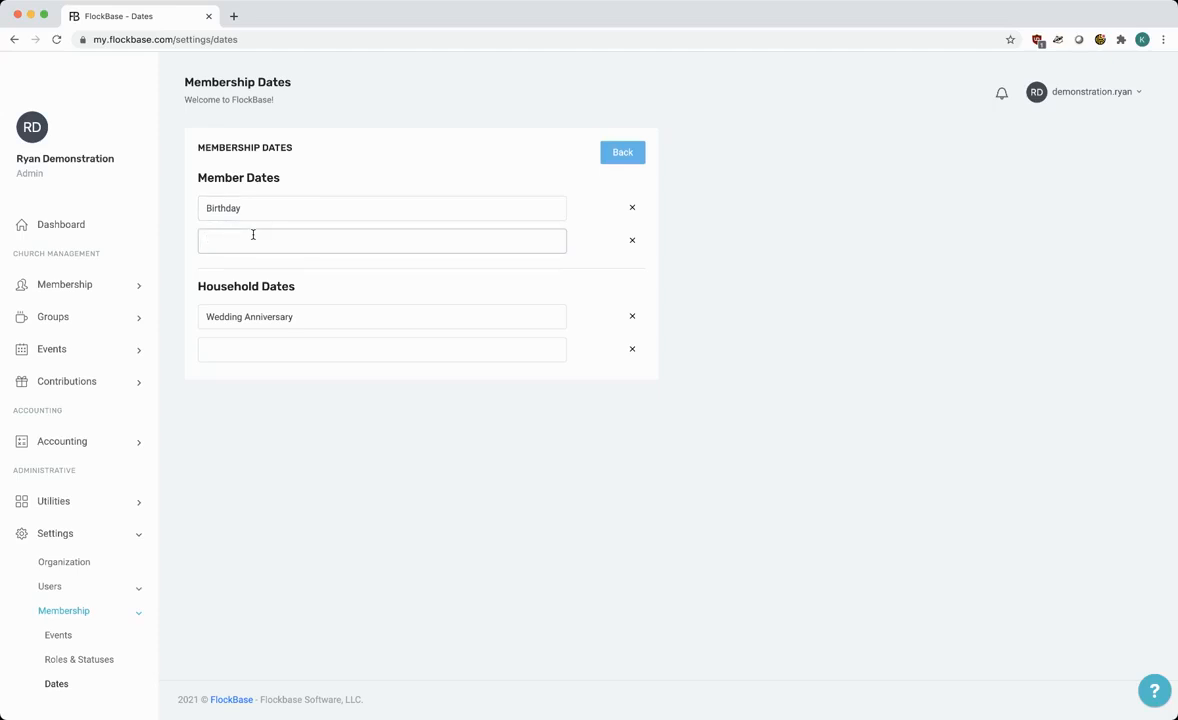
{"action": "type", "text": "Baptize"}
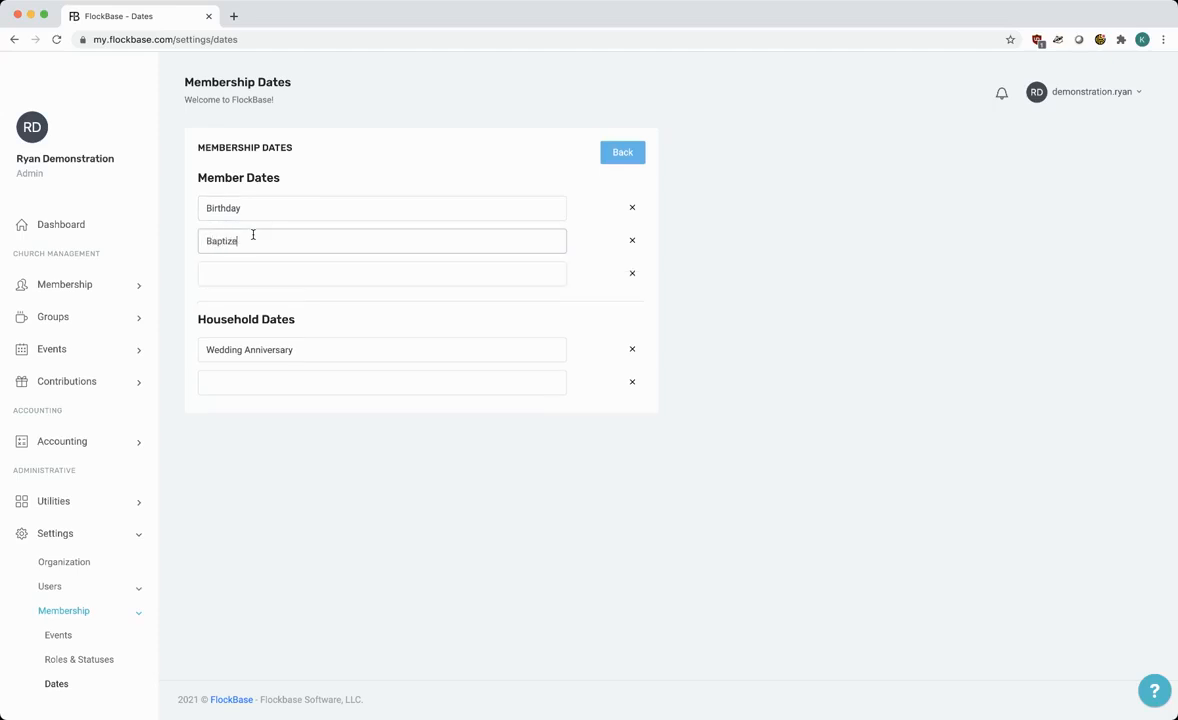
{"action": "type", "text": "Join"}
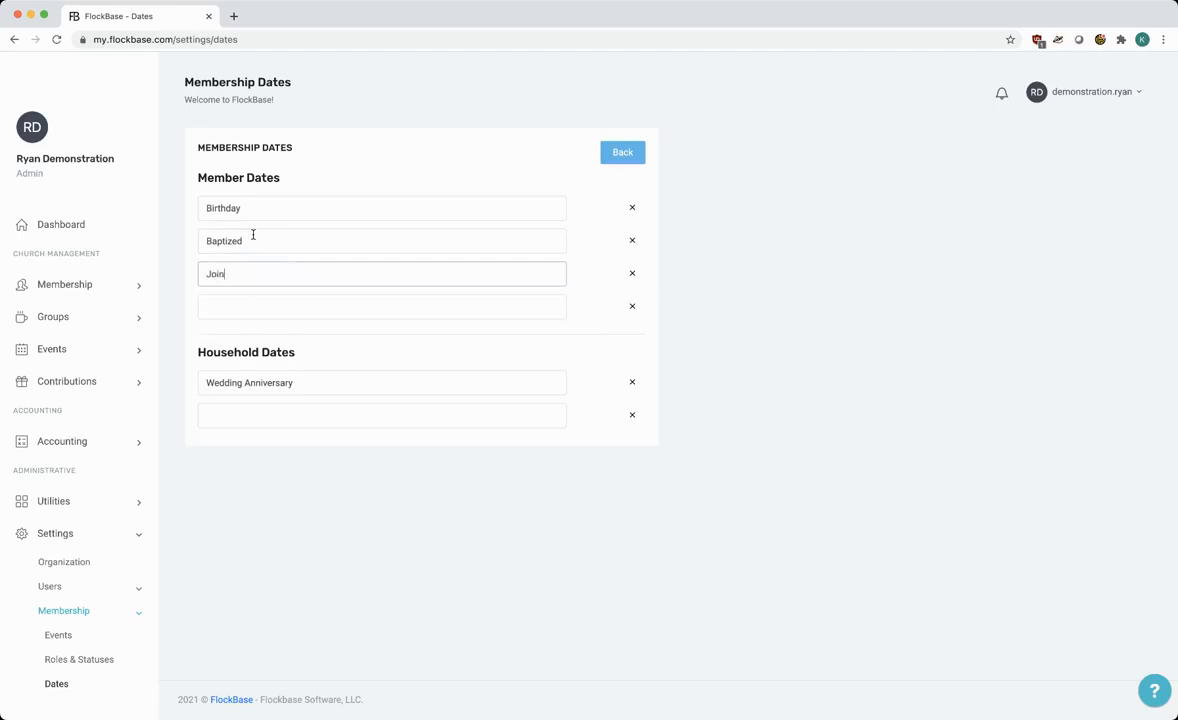
{"action": "type", "text": "ed Churh"}
- Add Moved Away as a household date type below Wedding Anniversary
{"action": "left_click", "coordinate": [266, 423]}
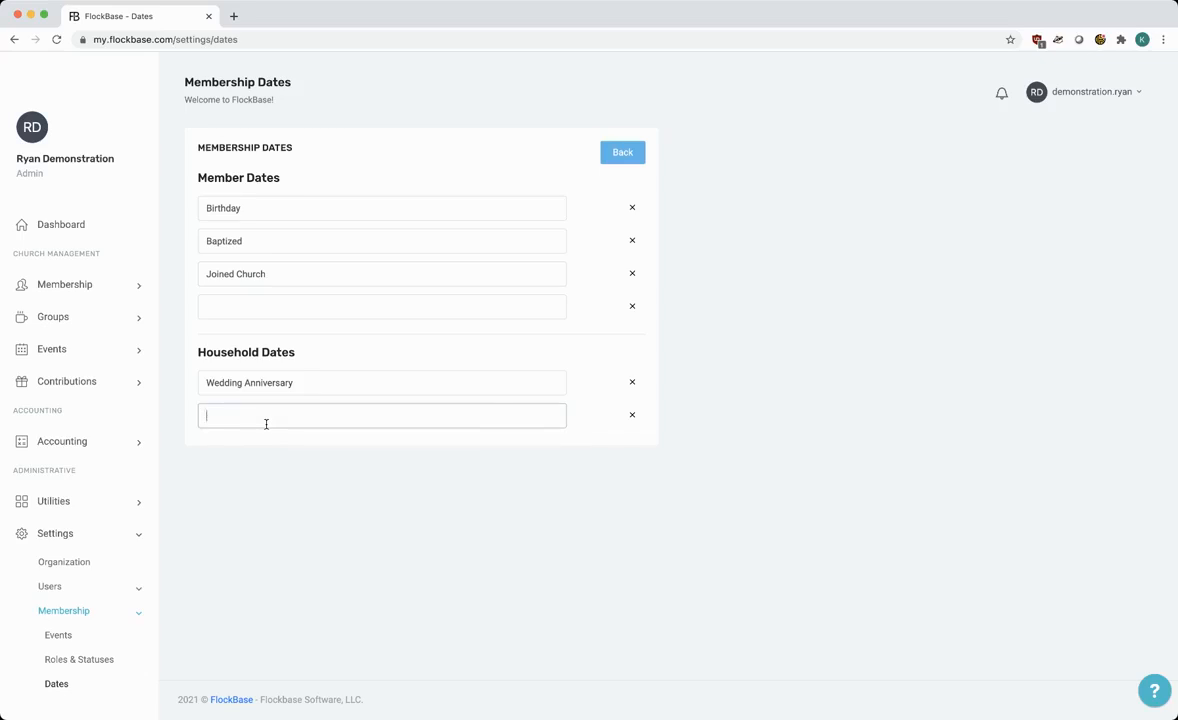
{"action": "type", "text": "Moved"}
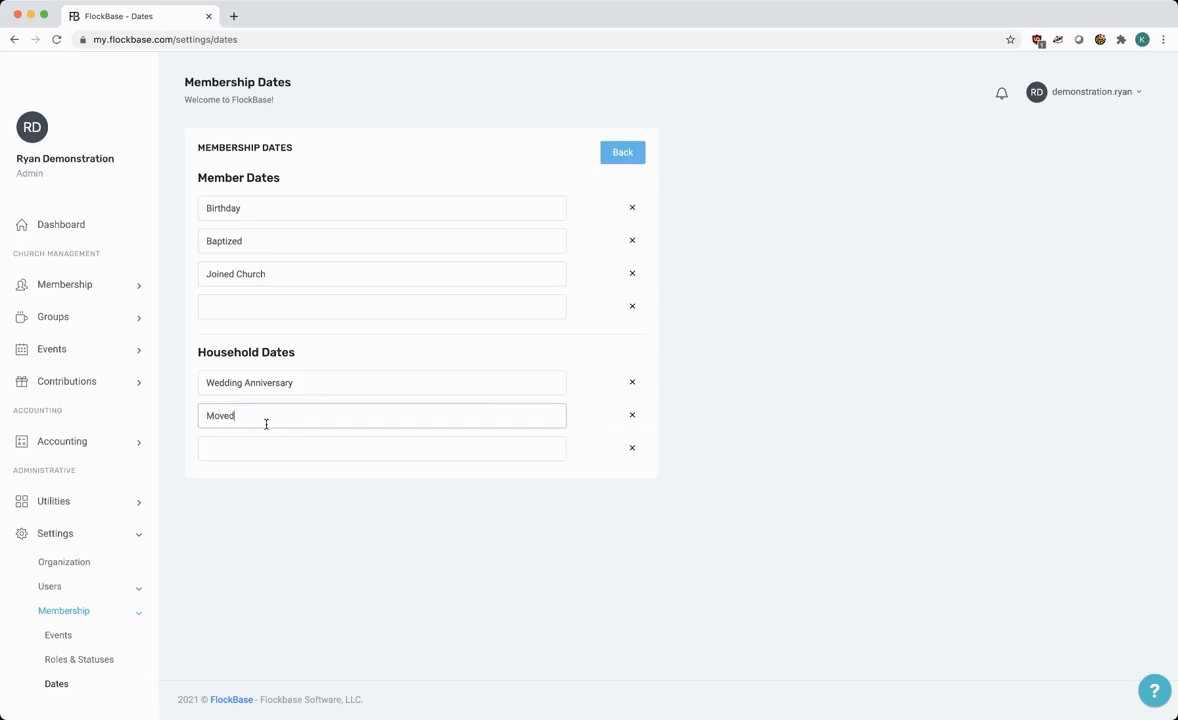
{"action": "type", "text": " Away"}
{"action": "left_click", "coordinate": [289, 307]}
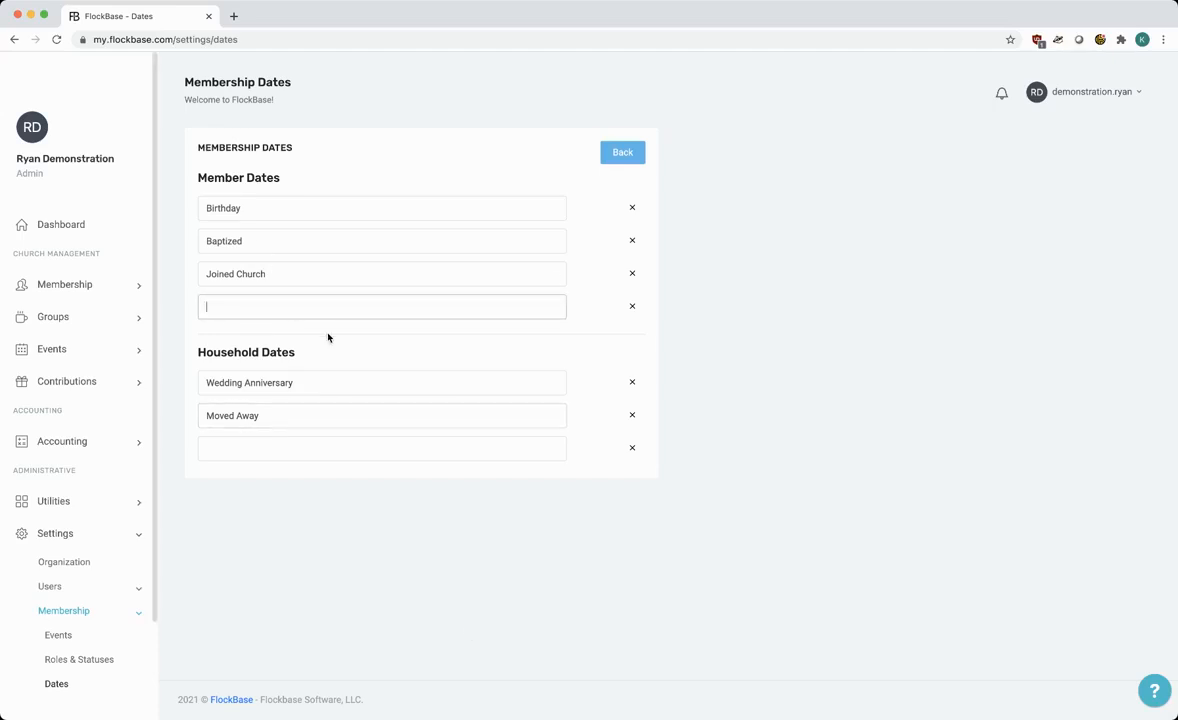
- Open the existing household's profile from the Households list and make its Dates section editable
{"action": "left_click", "coordinate": [76, 290]}
{"action": "left_click", "coordinate": [74, 311]}
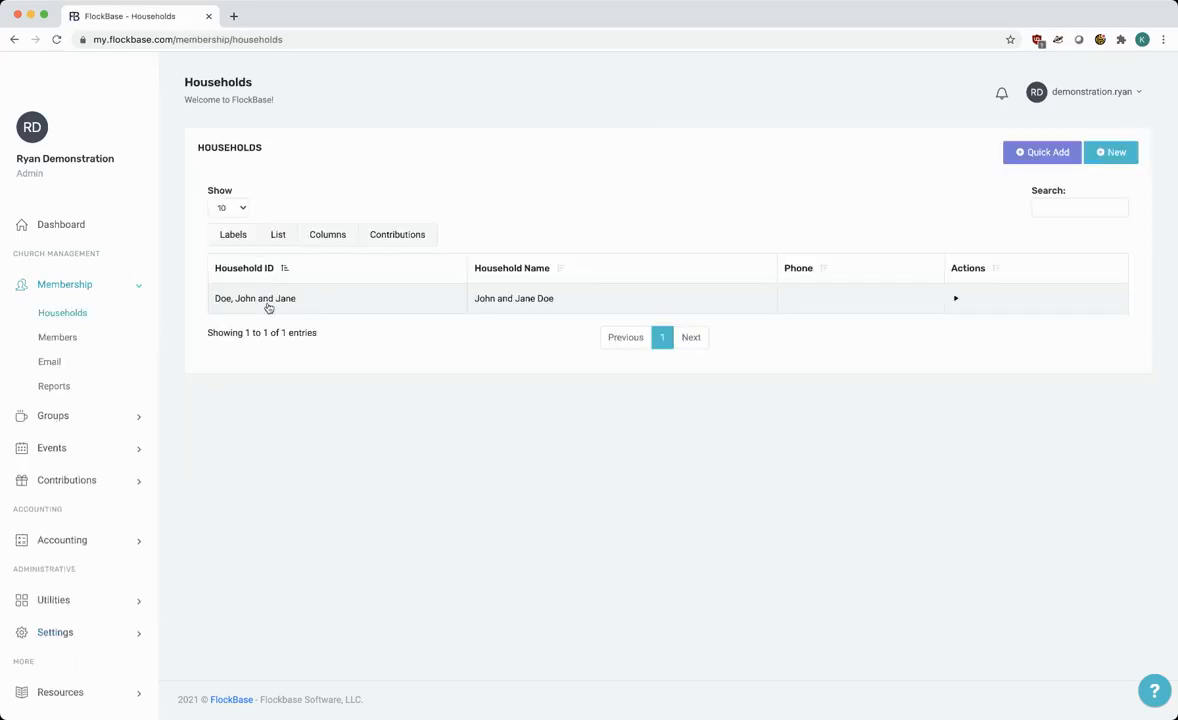
{"action": "left_click", "coordinate": [268, 304]}
{"action": "scroll", "coordinate": [612, 487], "scroll_direction": "down", "scroll_amount": 5}
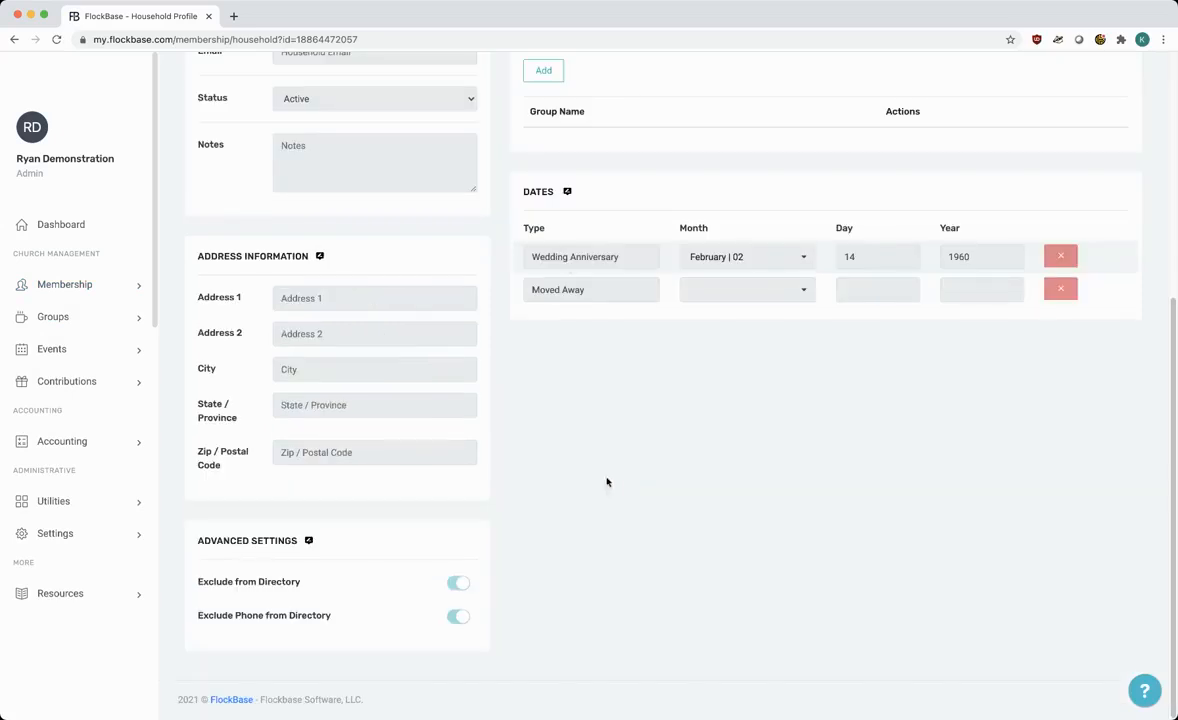
{"action": "left_click", "coordinate": [567, 192]}
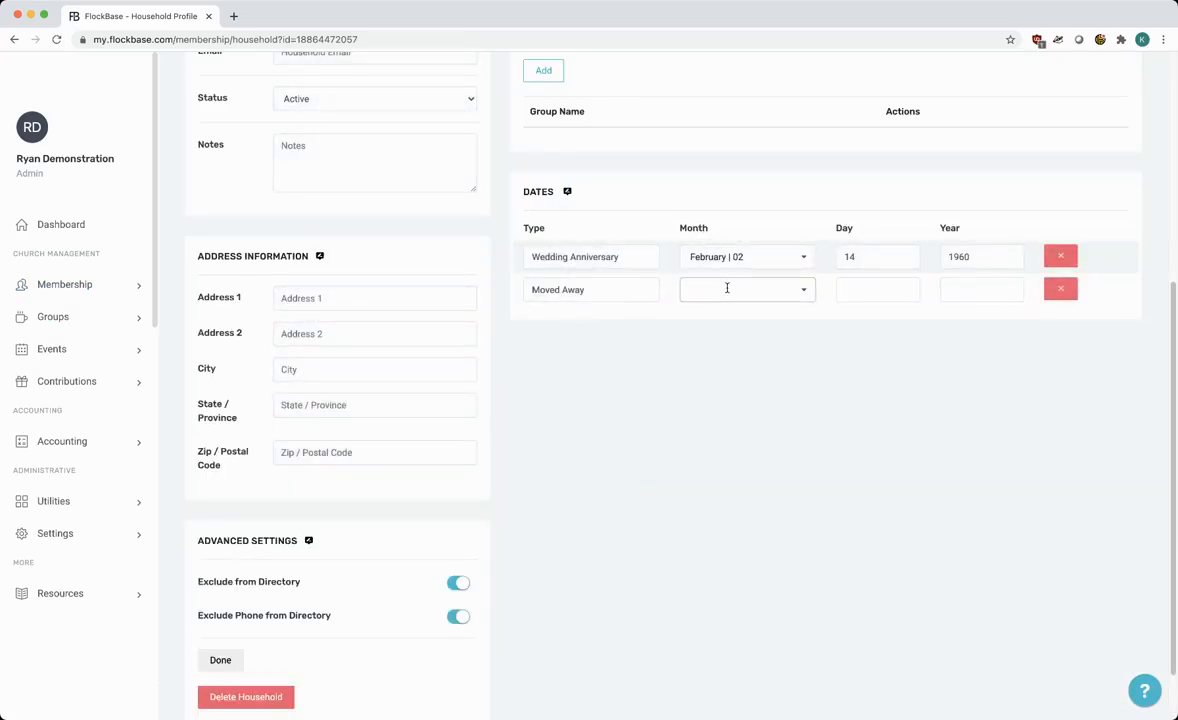
- Add a new member to the household, enter the member's first and last name, and set the role to Head of Household
{"action": "scroll", "coordinate": [700, 300], "scroll_direction": "up", "scroll_amount": 5}
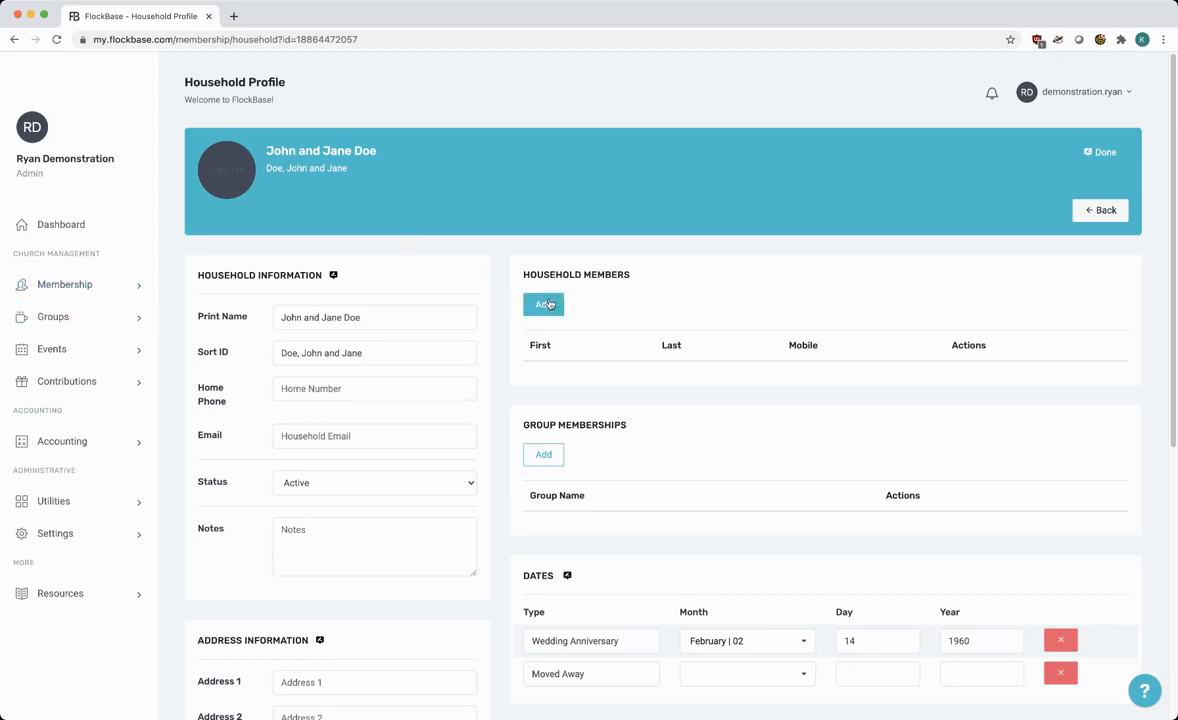
{"action": "left_click_drag", "start_coordinate": [250, 143], "coordinate": [421, 170]}
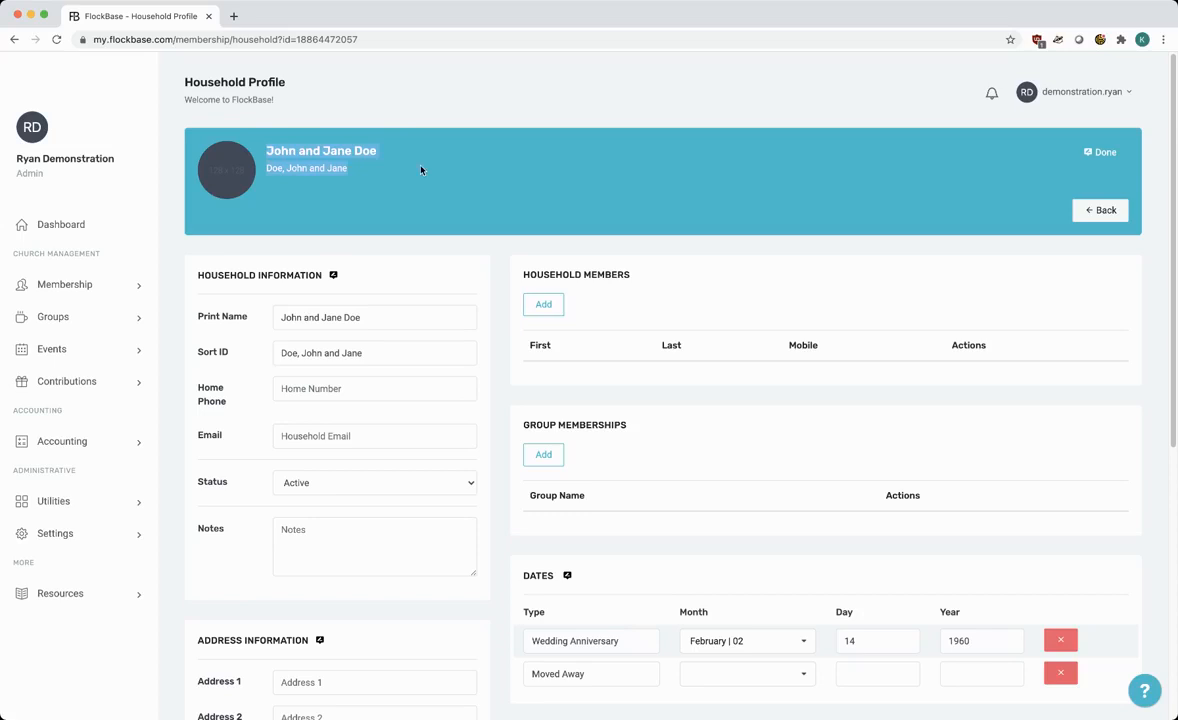
{"action": "left_click", "coordinate": [544, 308]}
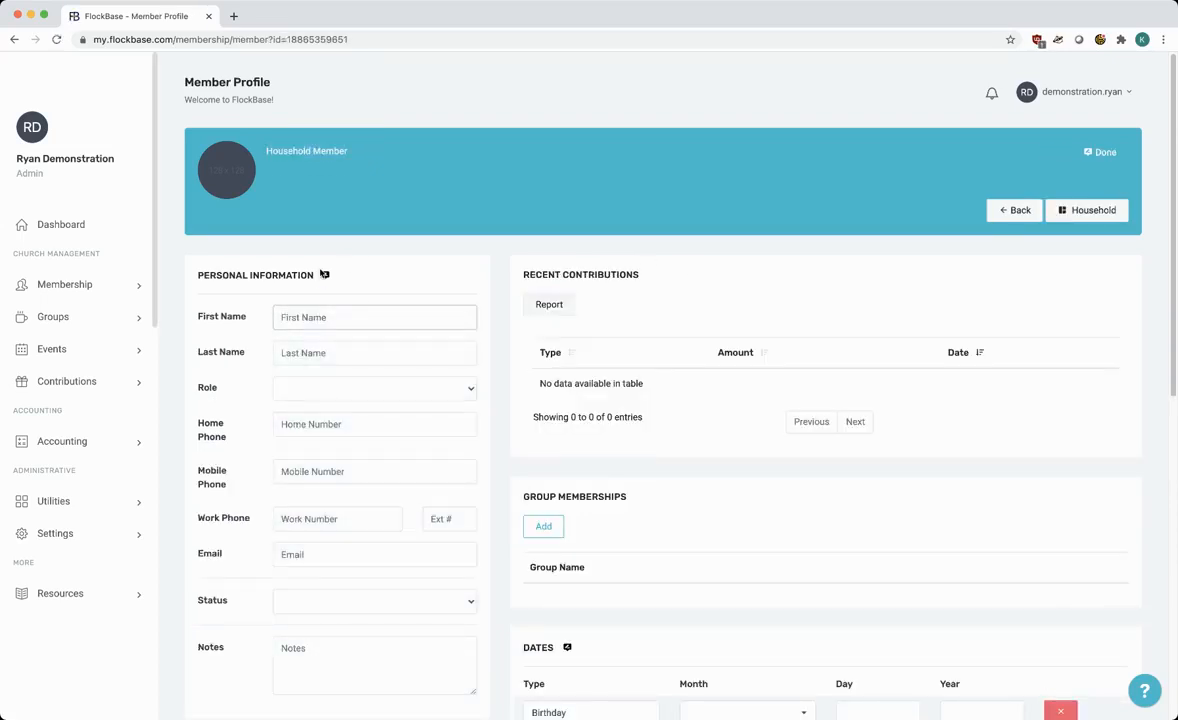
{"action": "type", "text": "John"}
{"action": "key", "text": "Tab"}
{"action": "type", "text": "Doe"}
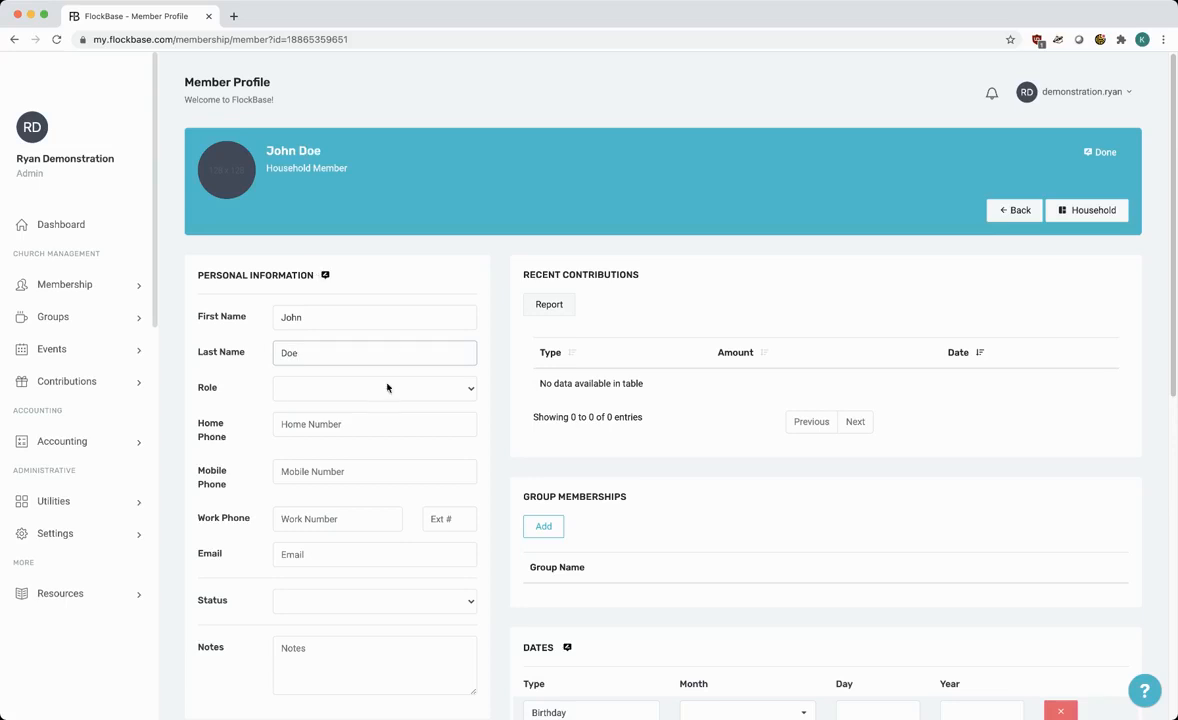
{"action": "key", "text": "Tab"}
{"action": "left_click", "coordinate": [358, 406]}
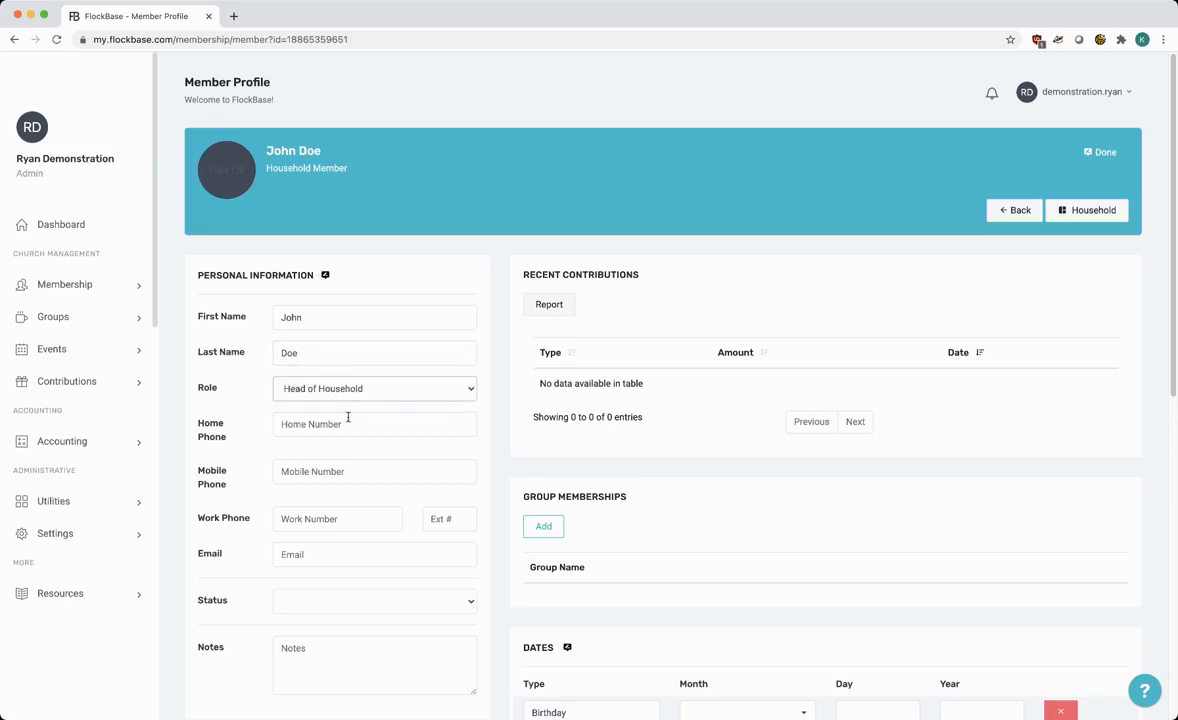
- Examine the member profile's phone fields, Household Information, Dates and Advanced Settings
{"action": "scroll", "coordinate": [350, 415], "scroll_direction": "down", "scroll_amount": 1}
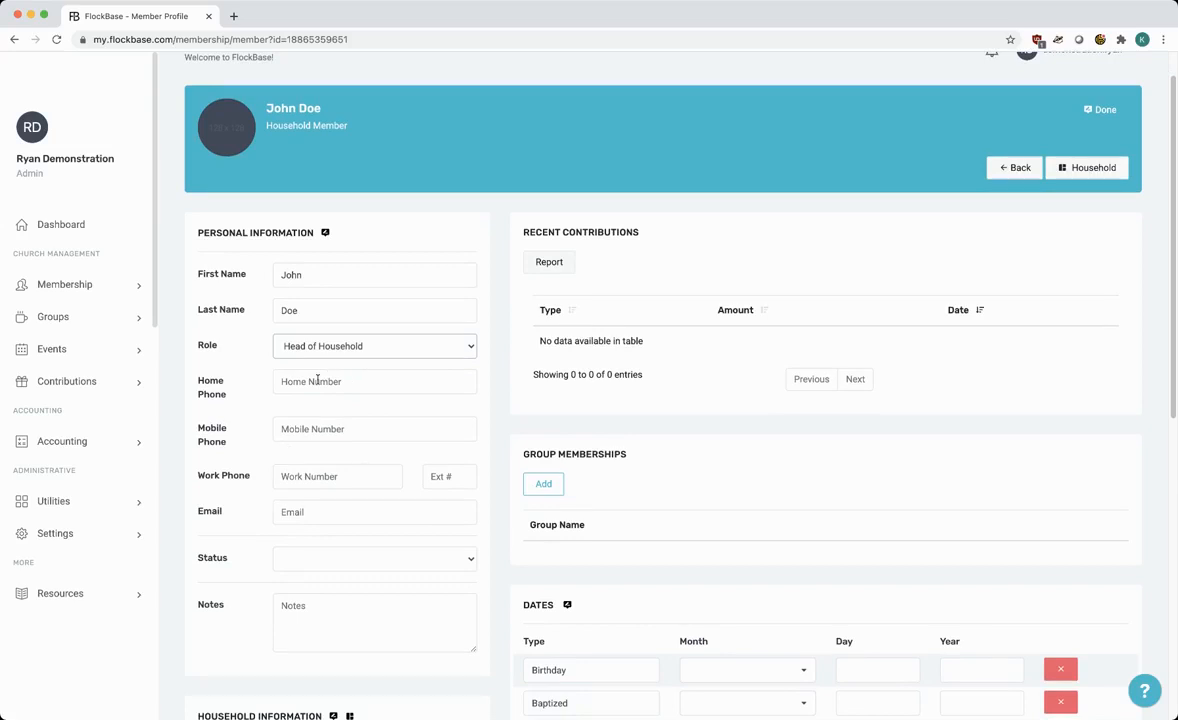
{"action": "left_click", "coordinate": [282, 425]}
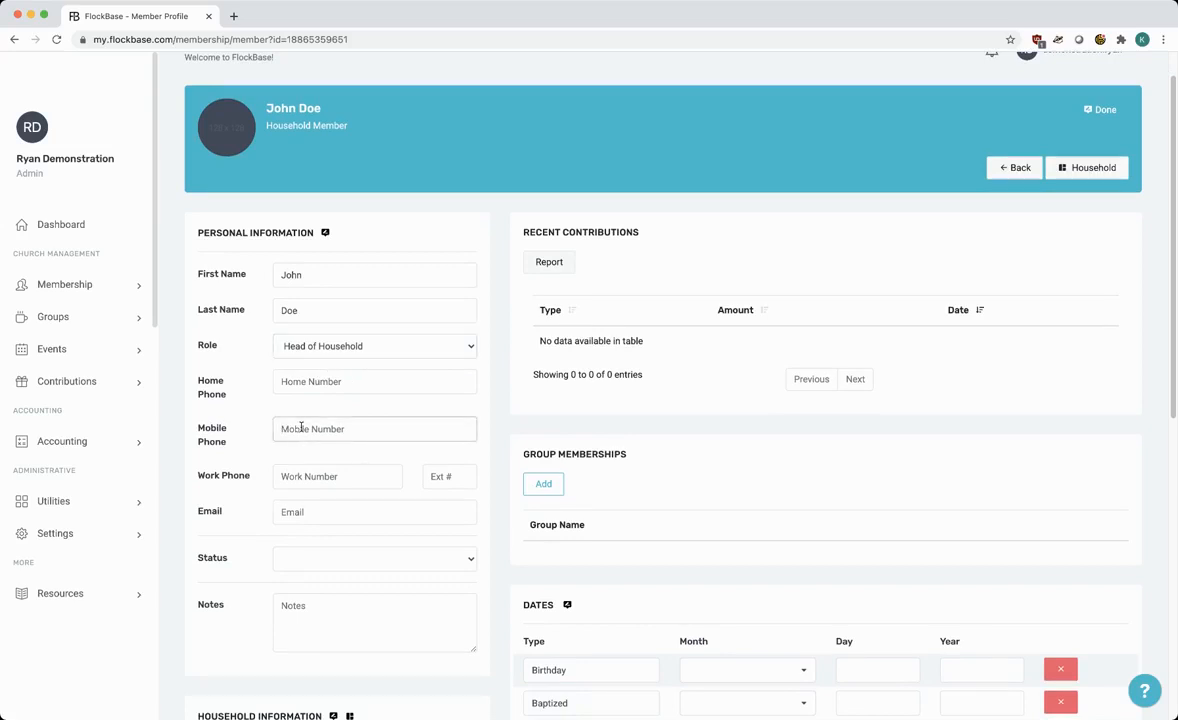
{"action": "left_click", "coordinate": [304, 416]}
{"action": "scroll", "coordinate": [297, 417], "scroll_direction": "down", "scroll_amount": 1}
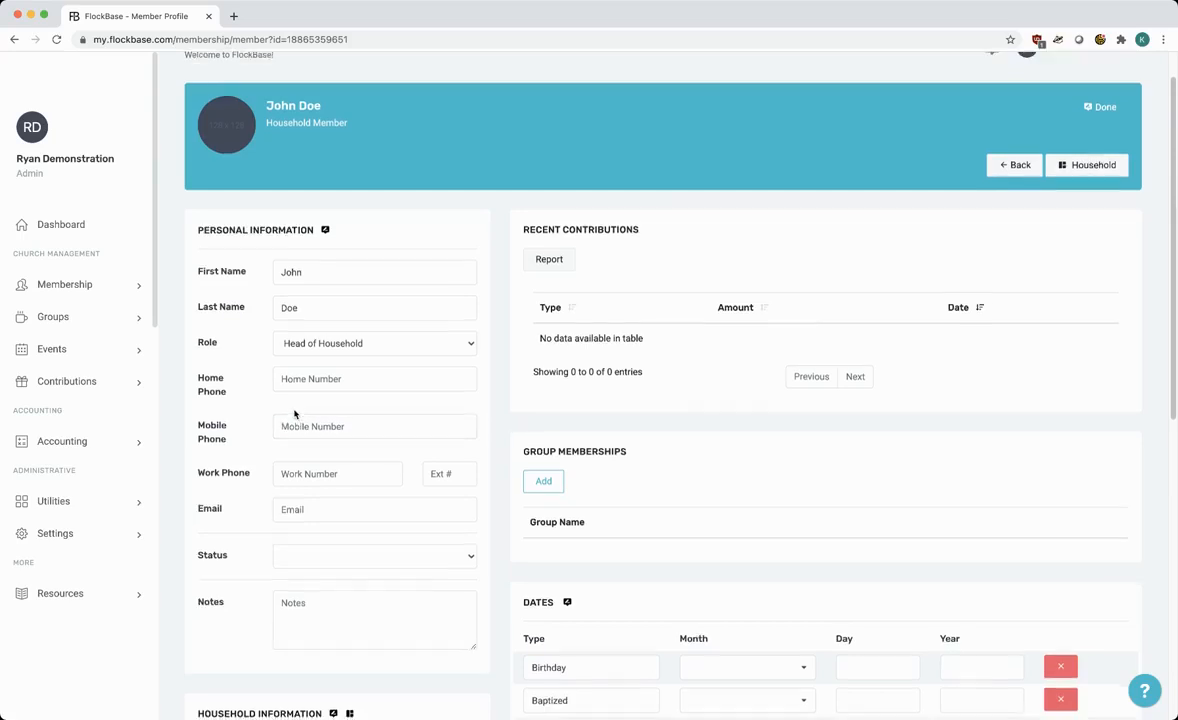
{"action": "scroll", "coordinate": [295, 413], "scroll_direction": "down", "scroll_amount": 10}
{"action": "scroll", "coordinate": [295, 370], "scroll_direction": "up", "scroll_amount": 3}
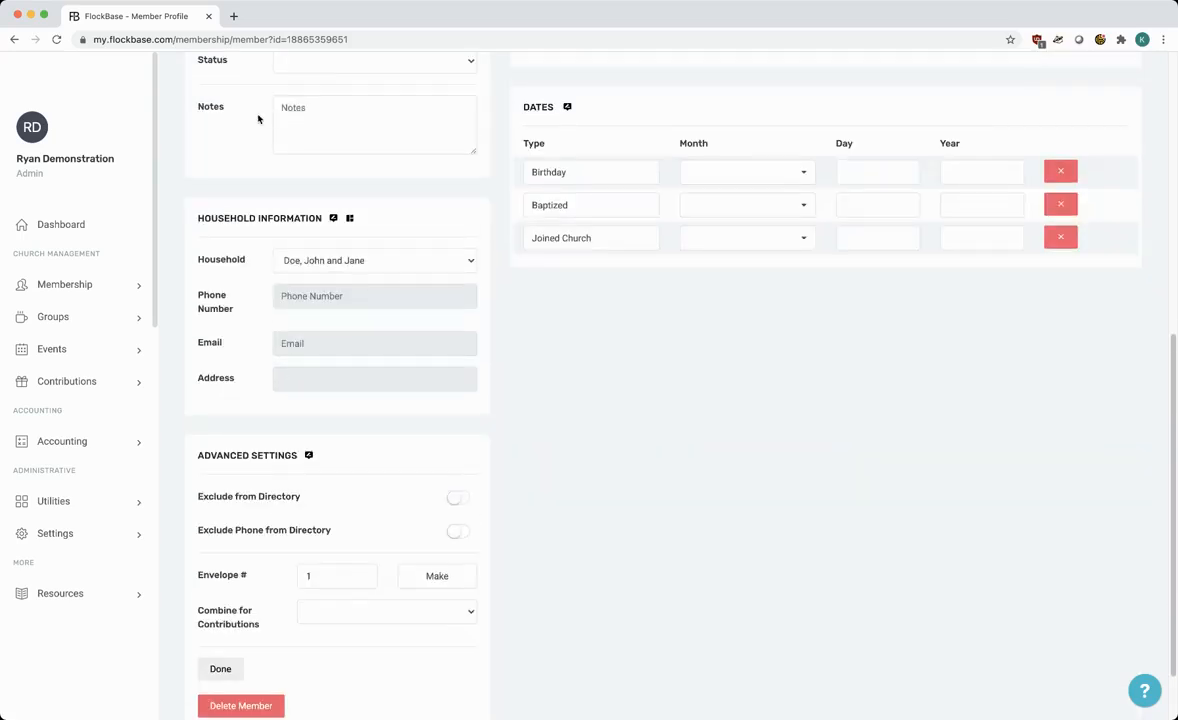
{"action": "scroll", "coordinate": [305, 150], "scroll_direction": "up", "scroll_amount": 1}
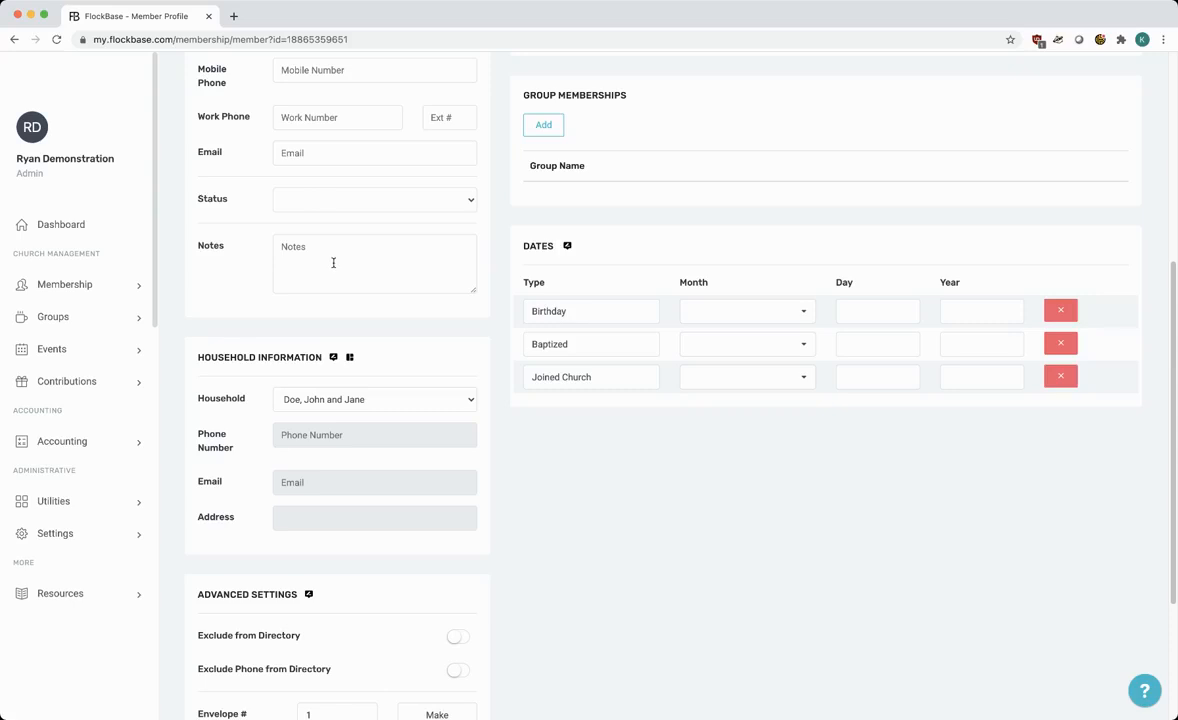
- Open the choices for the new member's Status
{"action": "left_click", "coordinate": [342, 207]}
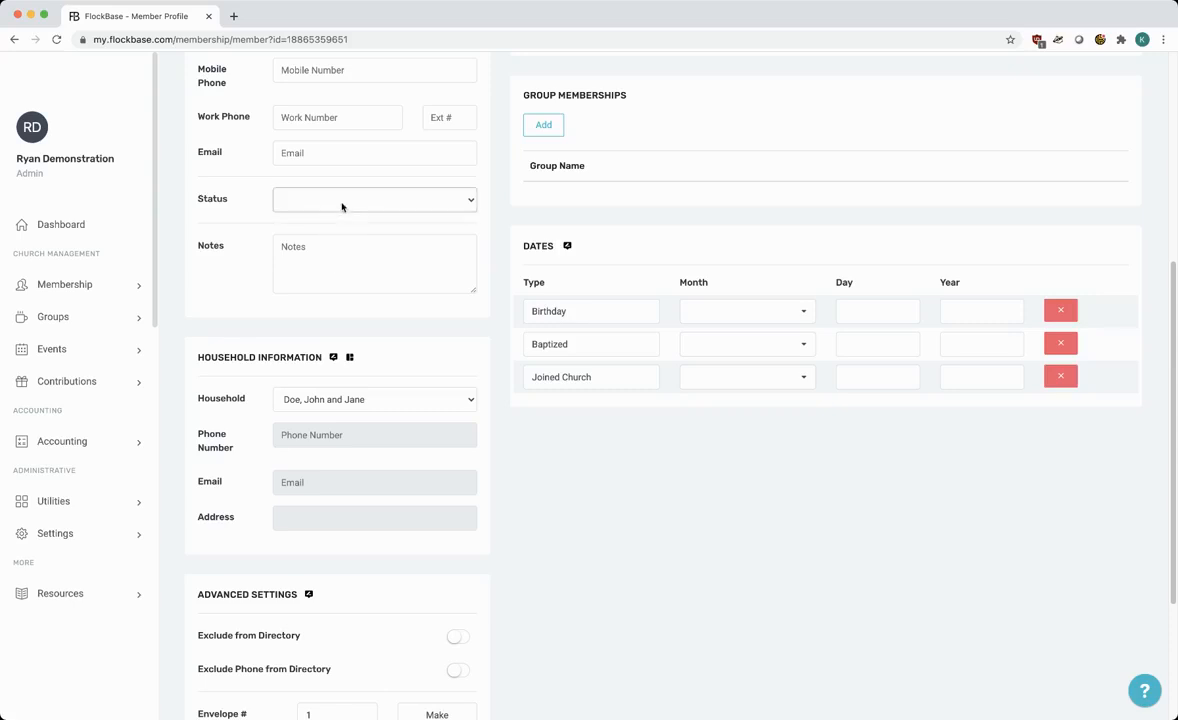